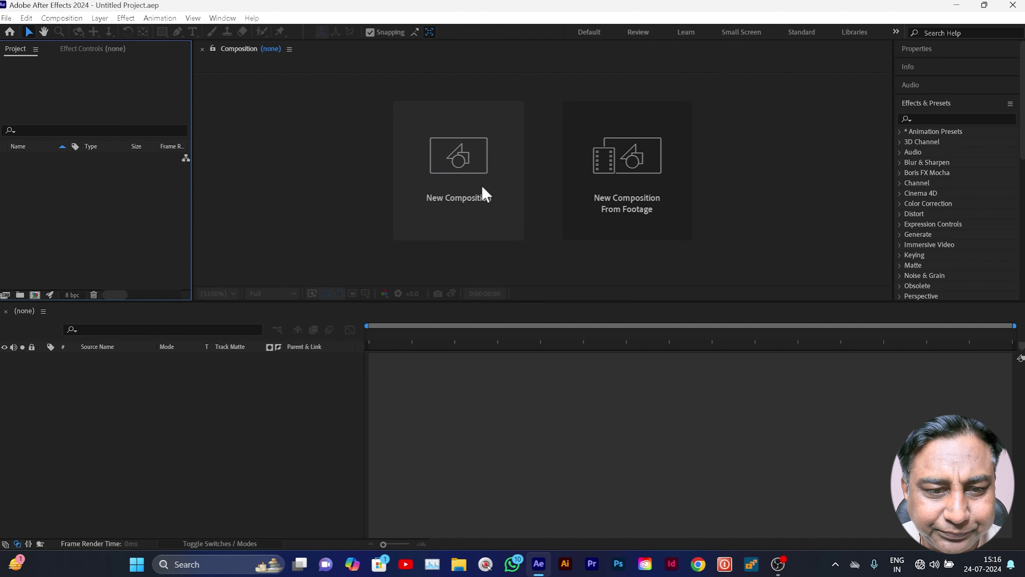
Create Comp 1 at 1800×720, 29 fps, 10 seconds long, with a black background
left_click(472, 168)
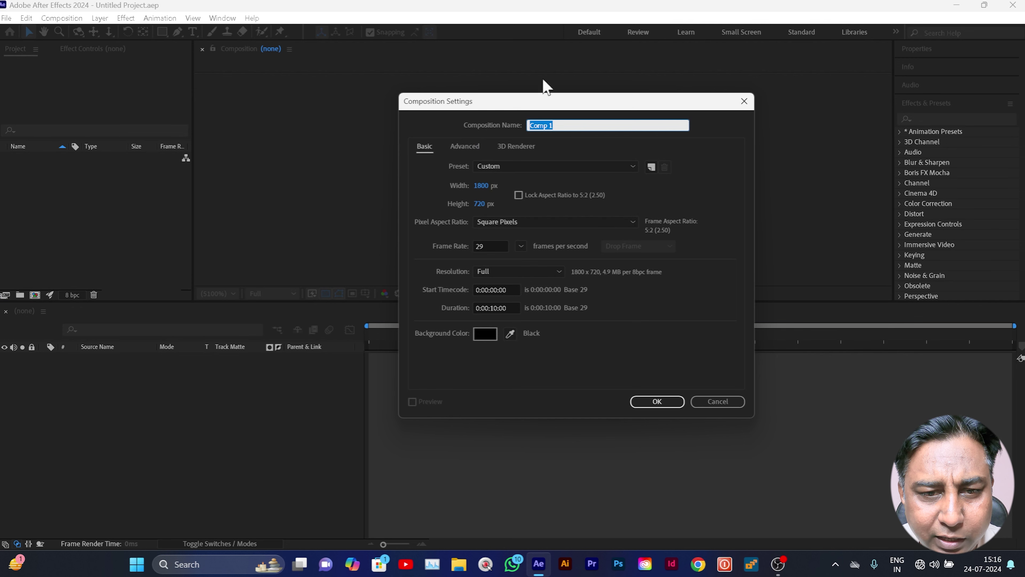
left_click_drag(526, 103, 528, 81)
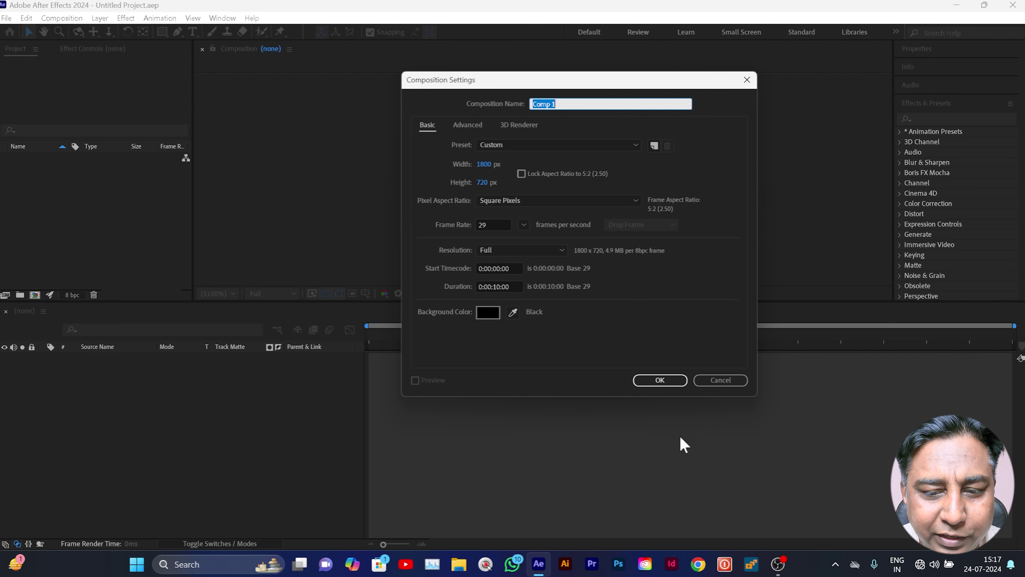
left_click(657, 380)
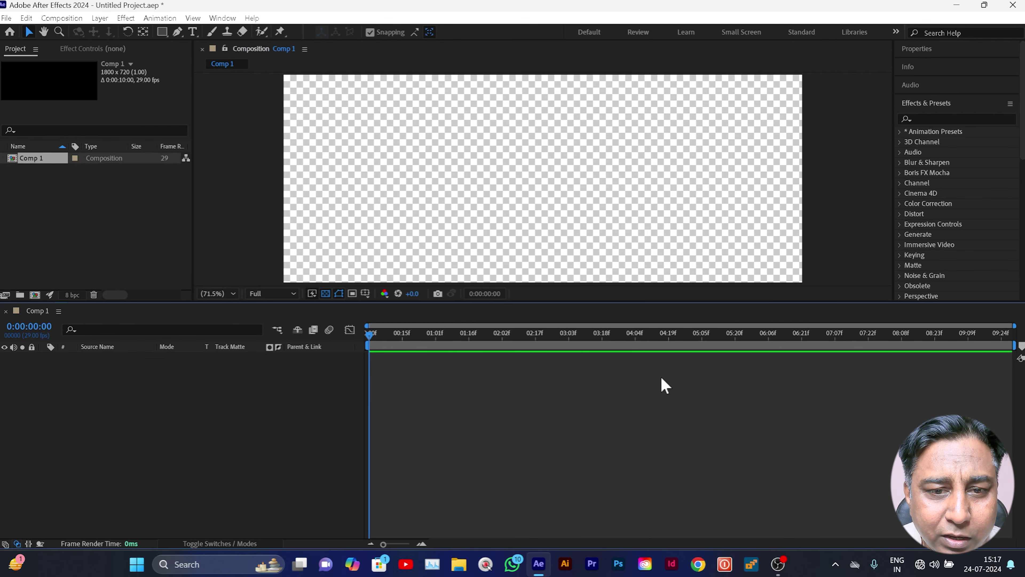
Show a black background and add a full-frame 1800×720 rectangle with a red 20 px stroke
left_click(326, 294)
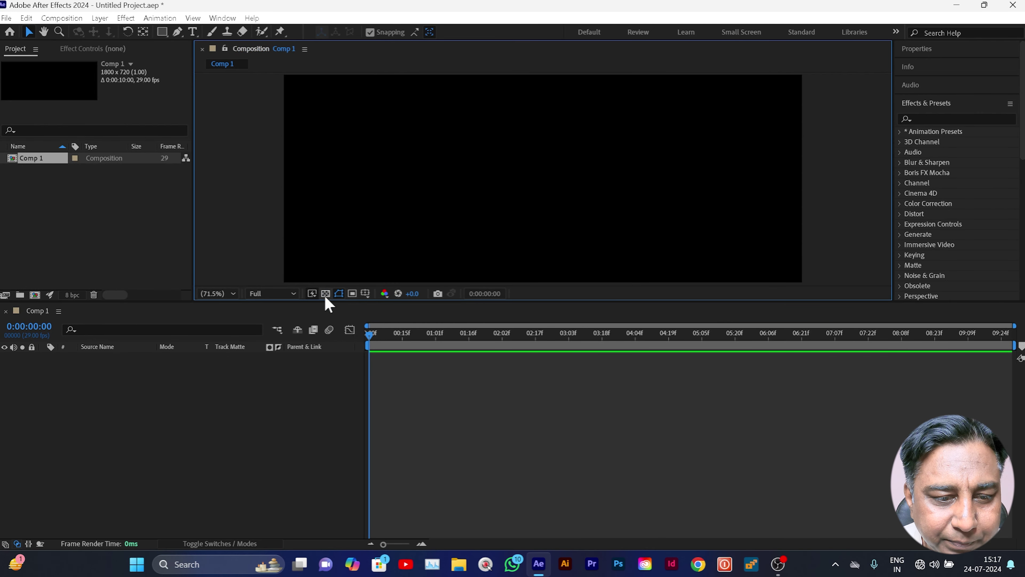
left_click(163, 32)
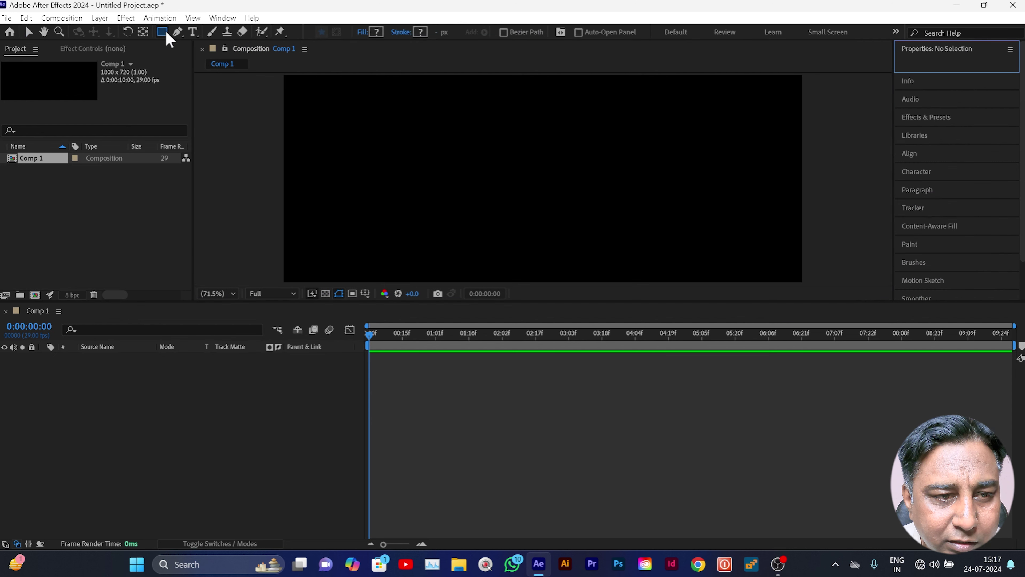
left_click(421, 34)
left_click(225, 342)
left_click(339, 341)
left_click(440, 33)
type("20")
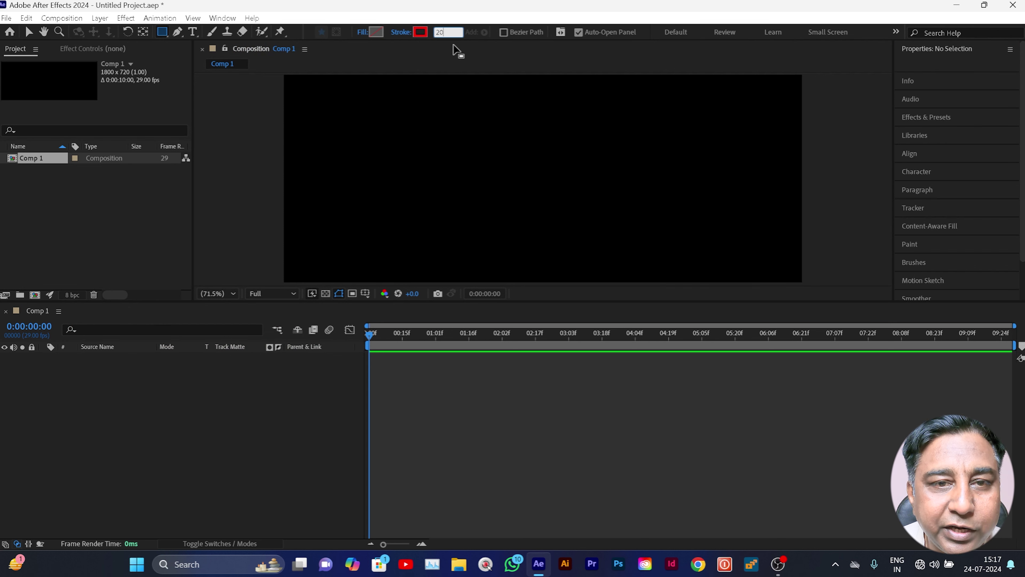
left_click(443, 52)
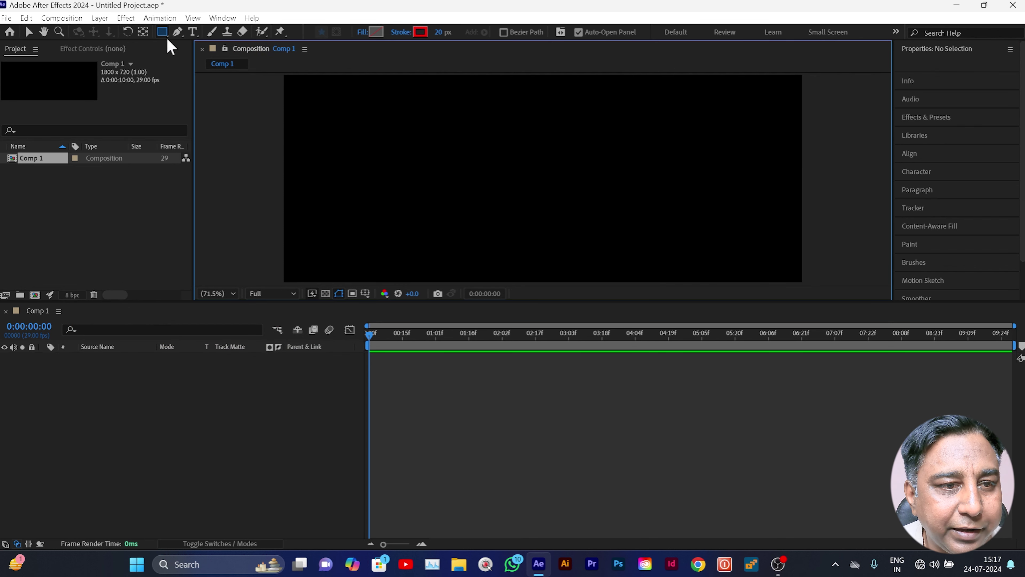
double_click(162, 31)
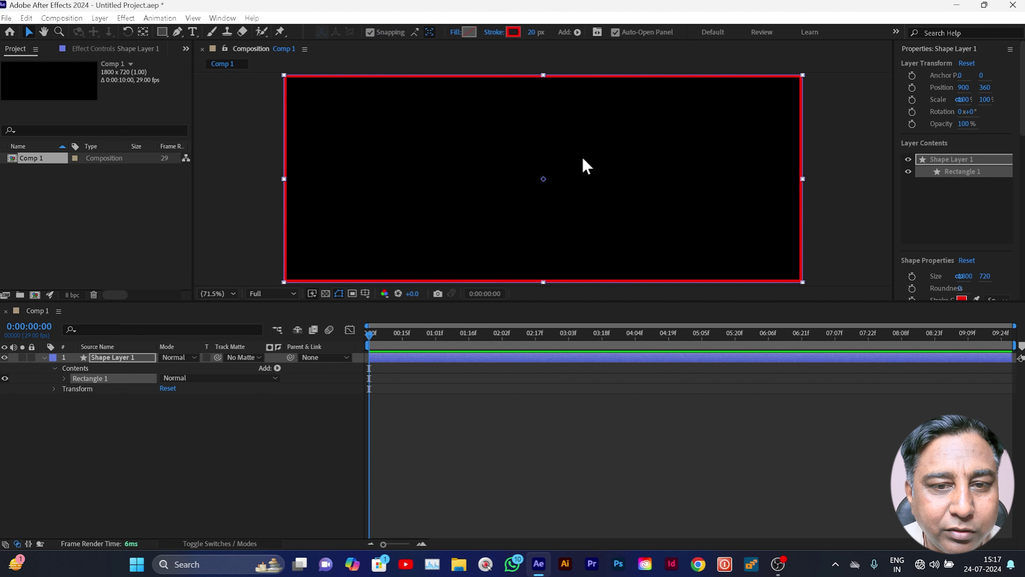
Add Offset Paths to Rectangle 1 and set its Amount to -10
left_click(277, 368)
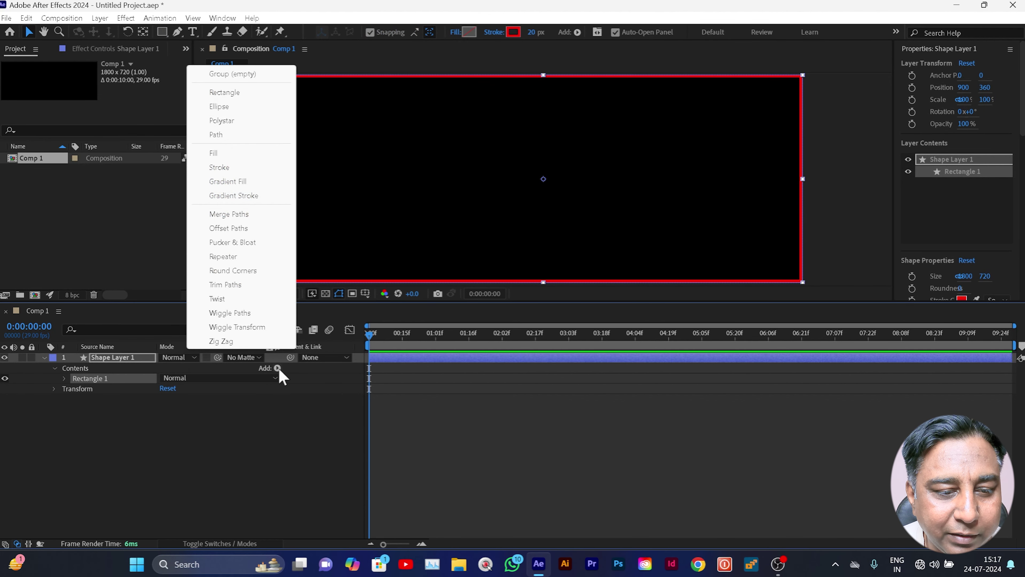
left_click(236, 229)
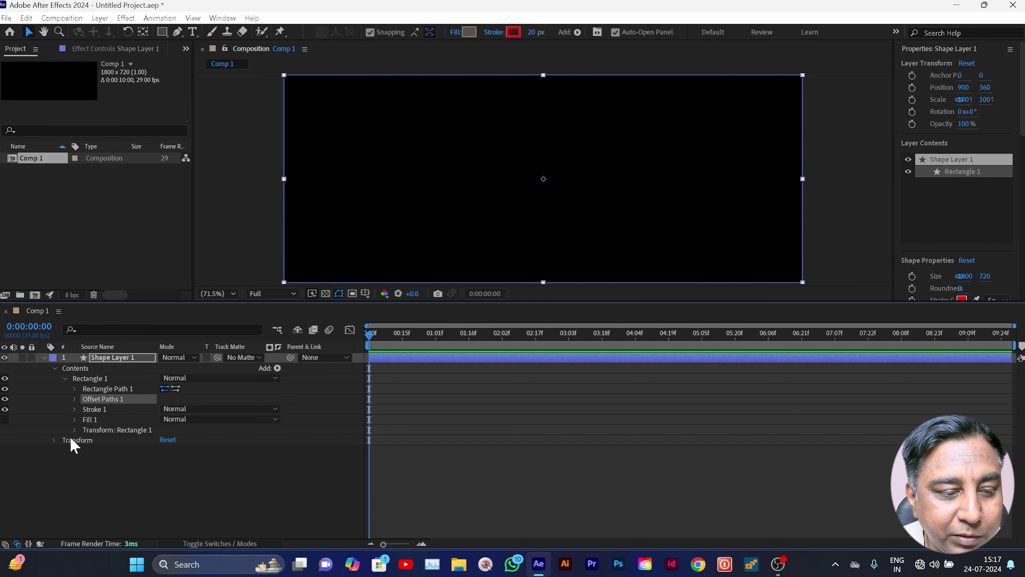
left_click(74, 400)
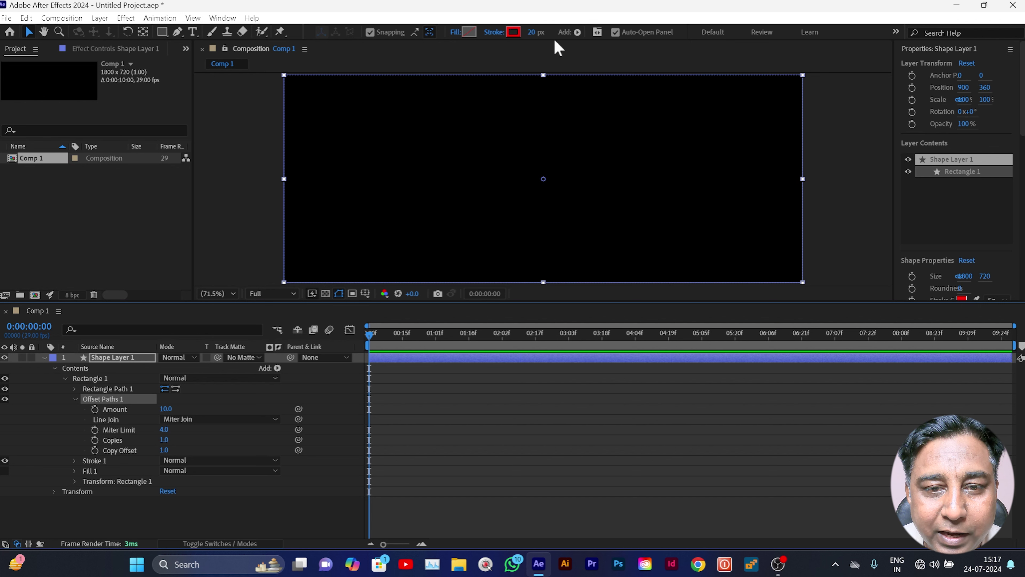
left_click(166, 409)
type("-")
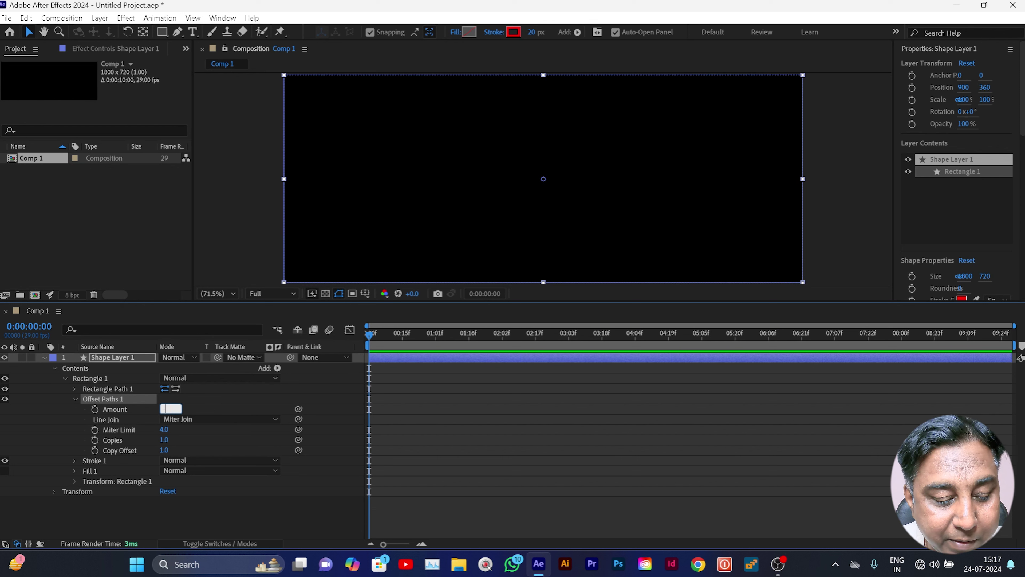
left_click(231, 396)
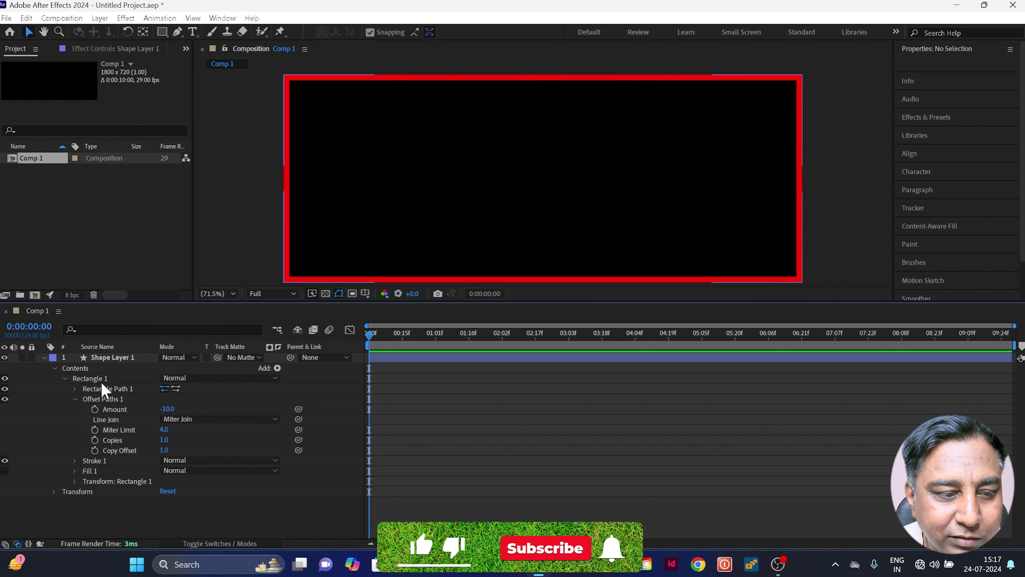
Duplicate Shape Layer 1 twice, creating Shape Layers 2 and 3
left_click(44, 358)
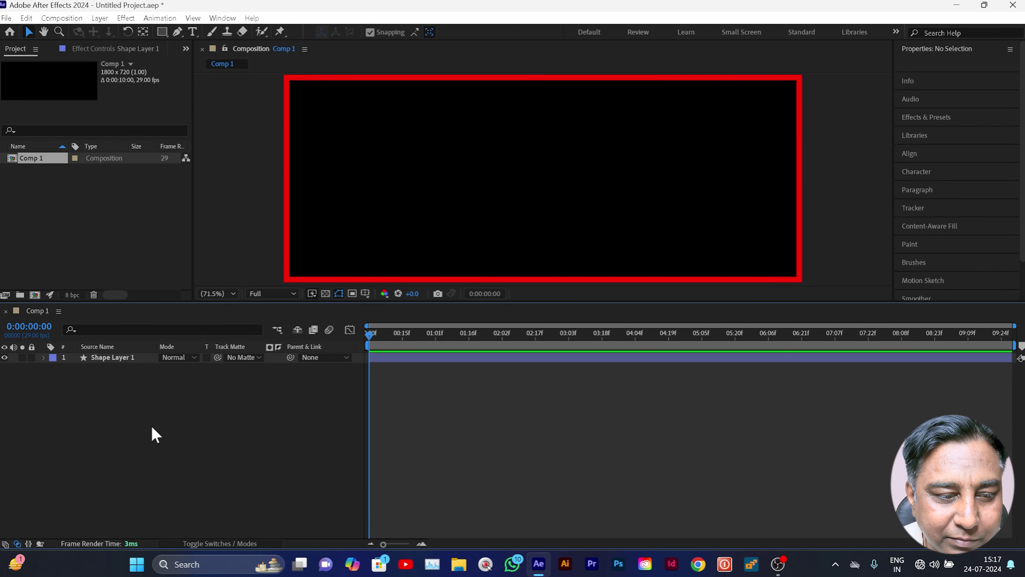
left_click(135, 360)
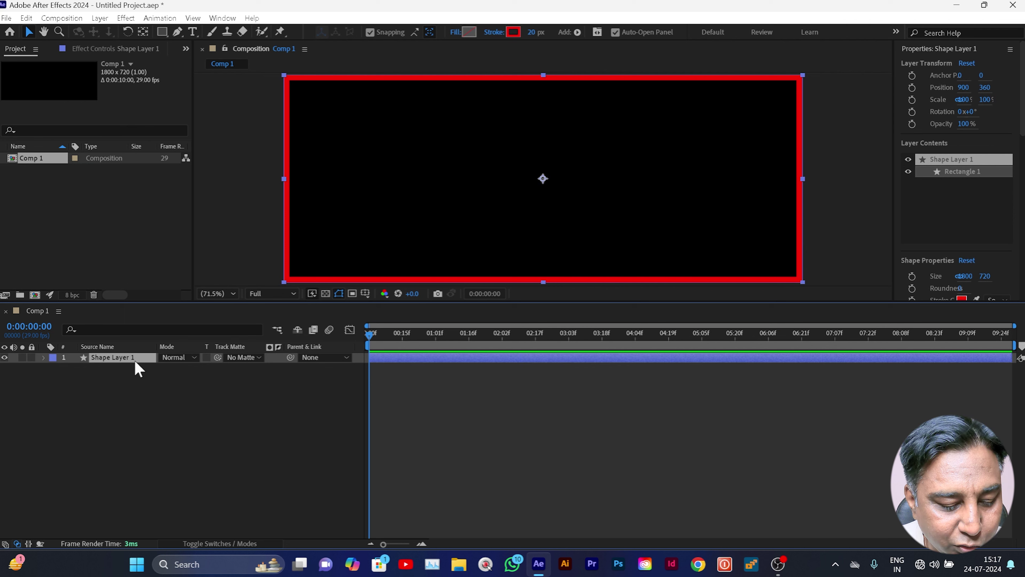
key("ctrl+d")
key("ctrl+d")
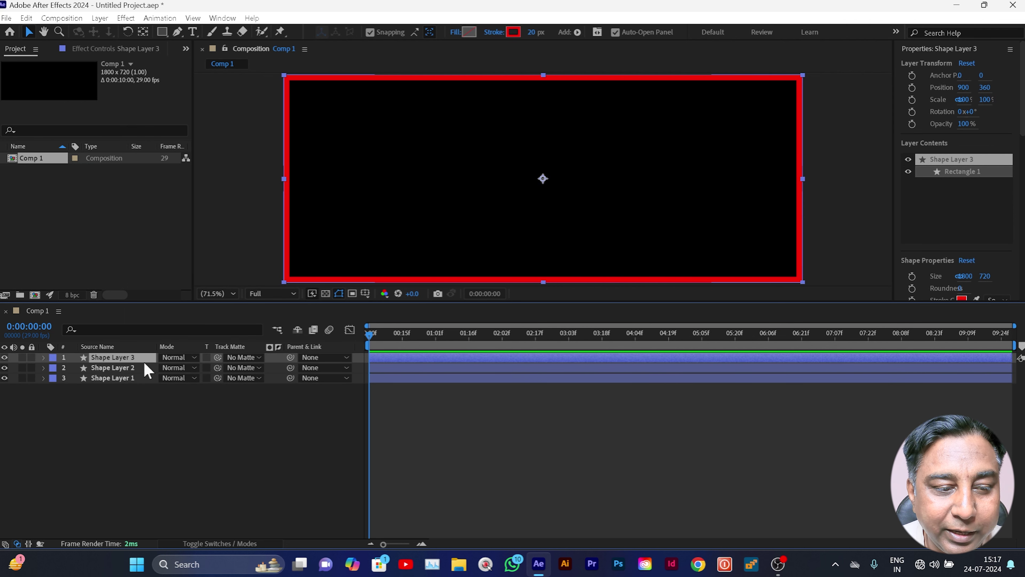
Give Shape Layer 2 a black 16 px stroke
left_click(129, 367)
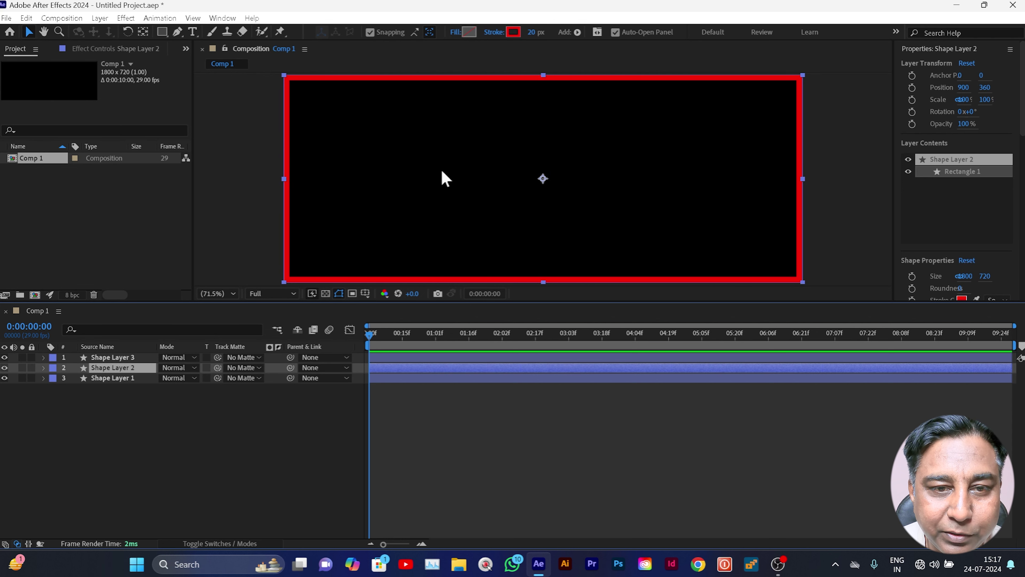
left_click(516, 34)
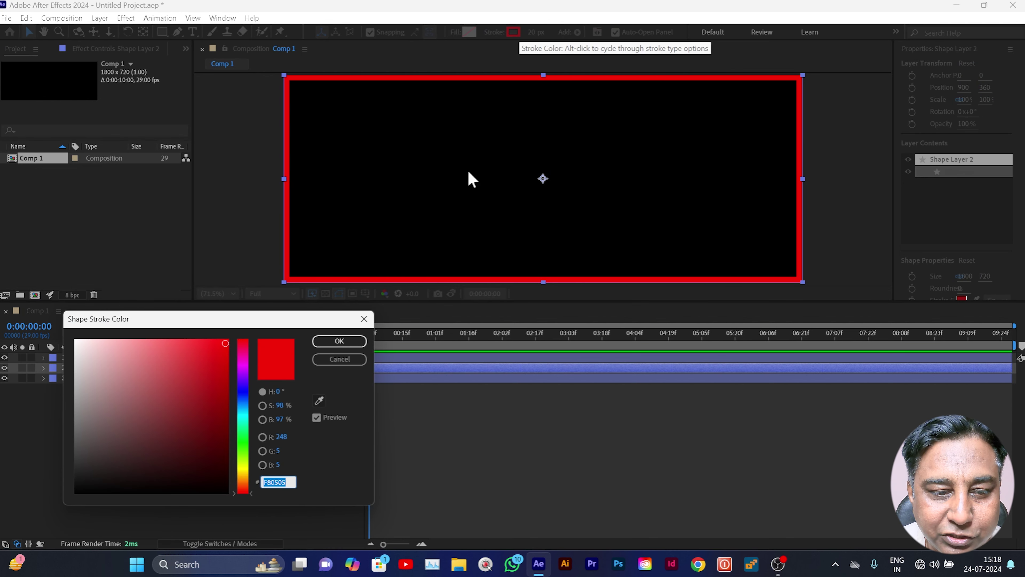
left_click_drag(95, 460, 77, 497)
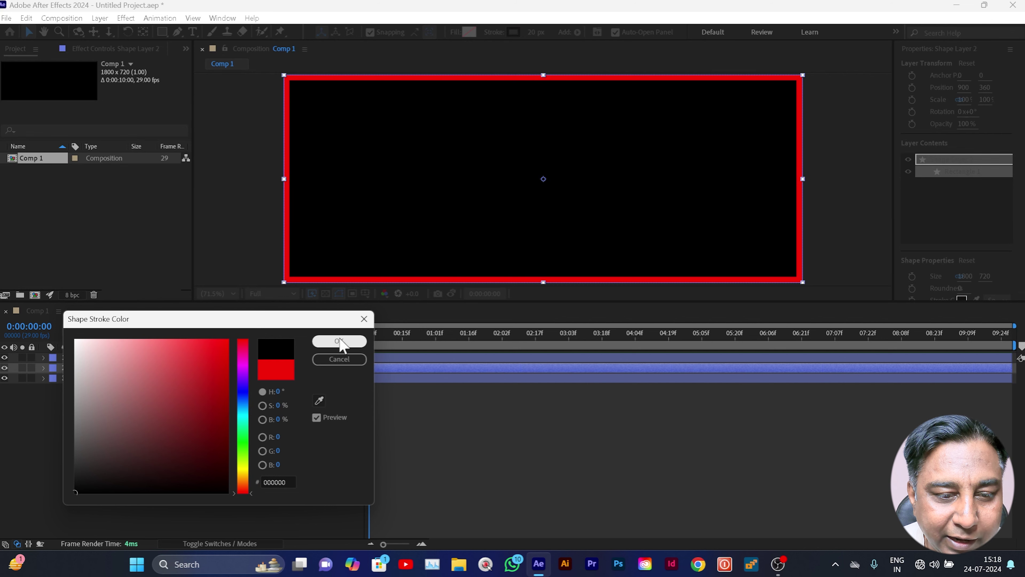
left_click(339, 340)
left_click(533, 33)
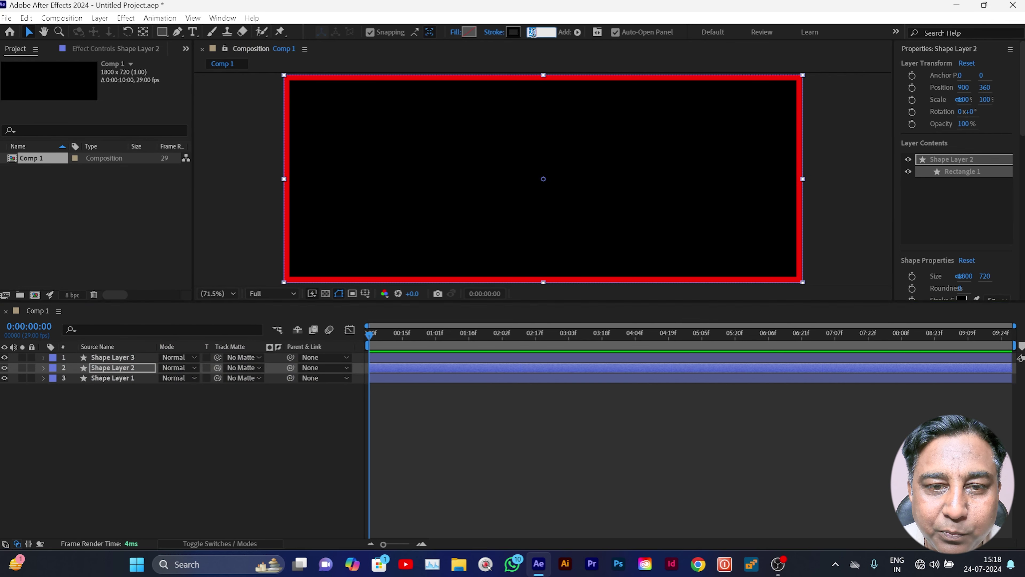
type("16")
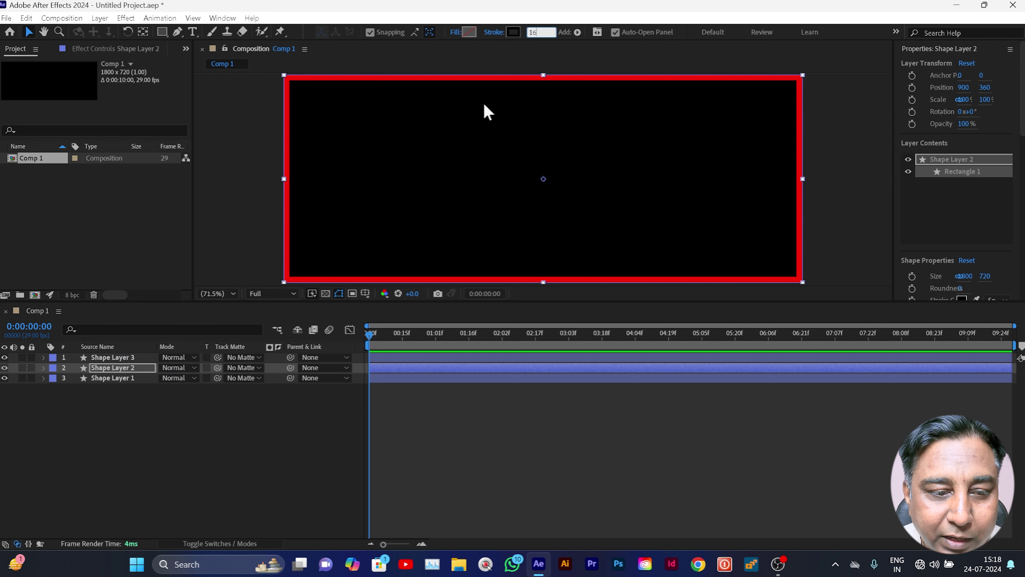
left_click(277, 405)
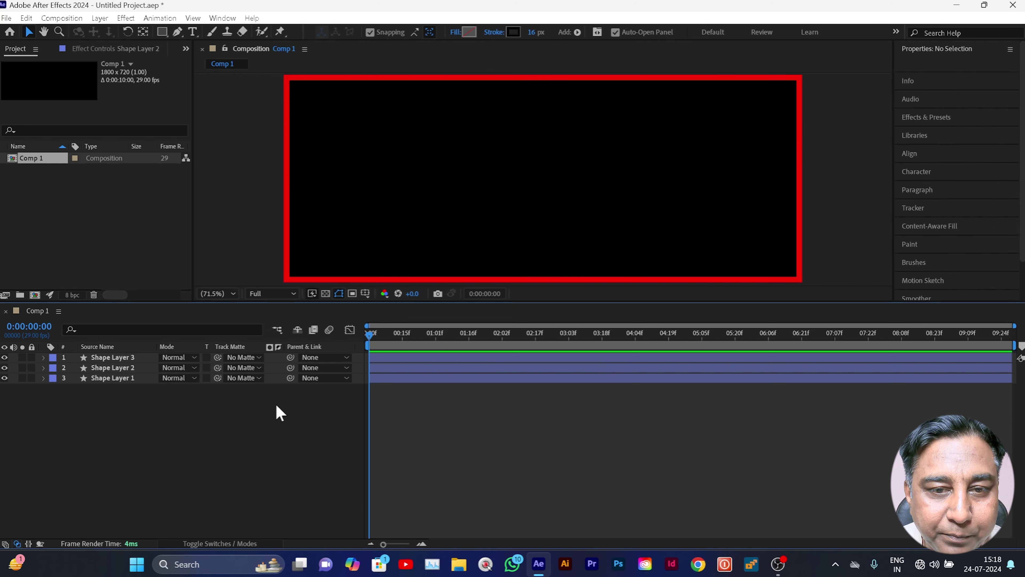
left_click(130, 357)
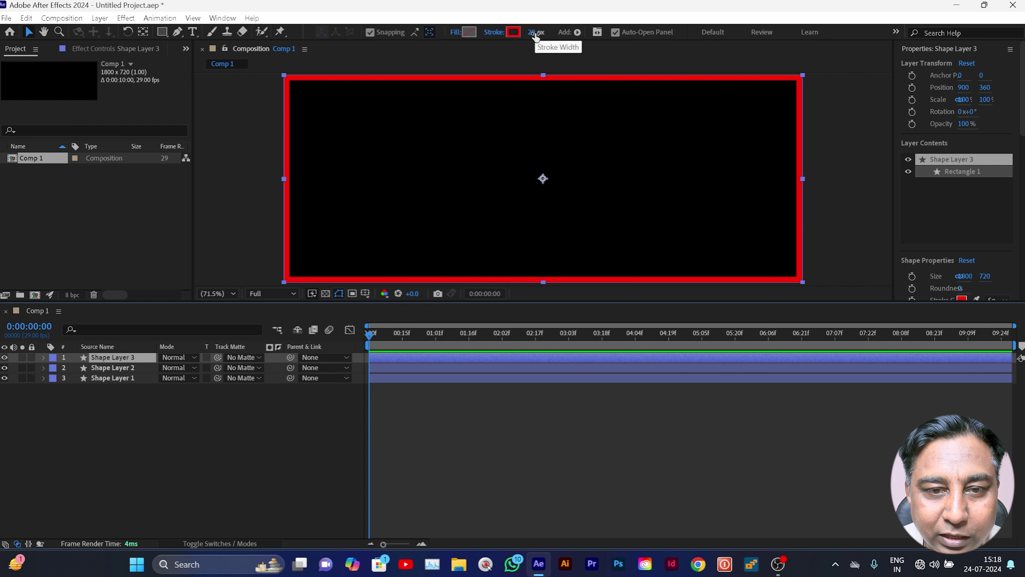
Set Shape Layer 3's stroke to white with a 6 px width
left_click(517, 33)
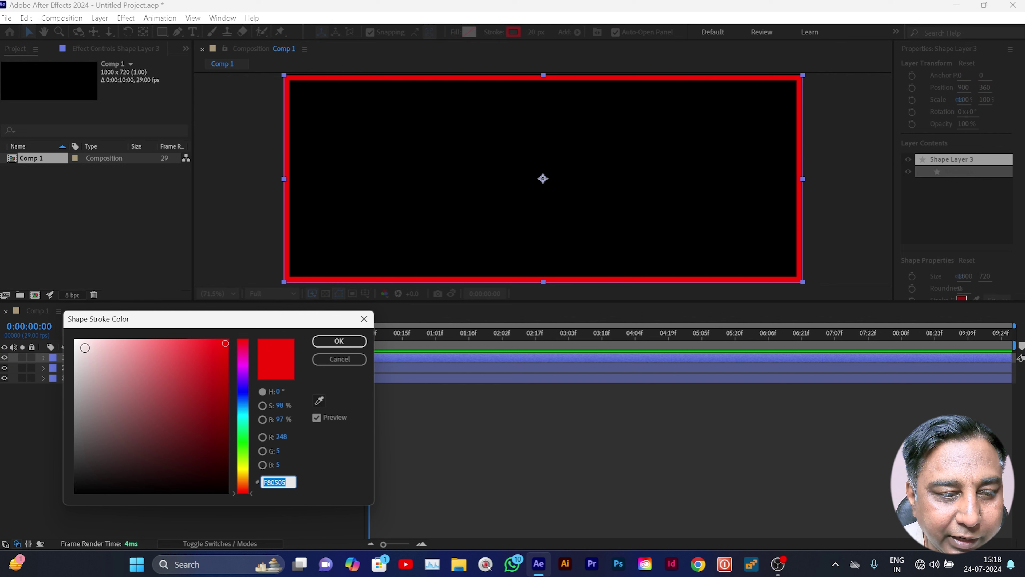
left_click(76, 340)
left_click(347, 344)
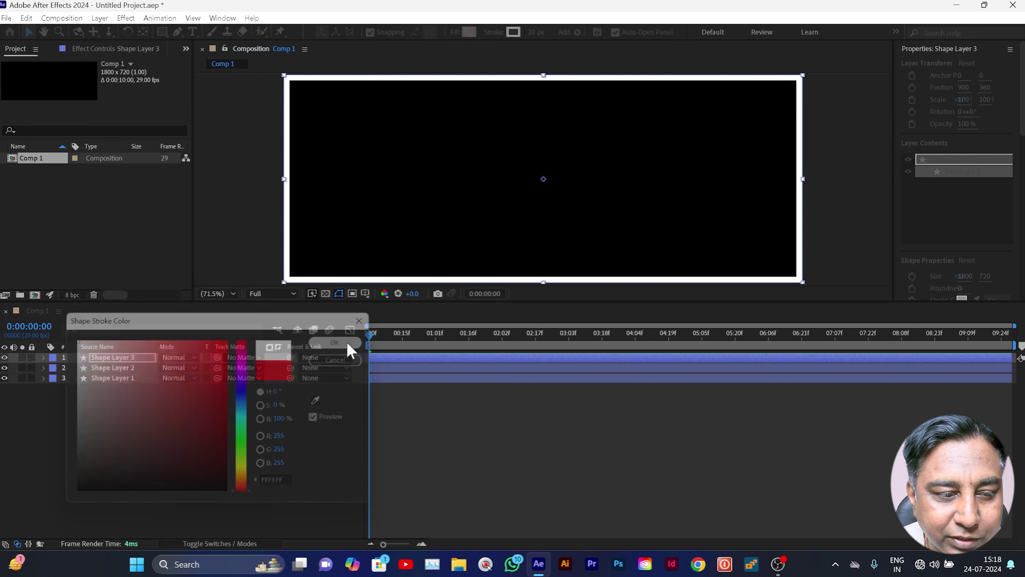
left_click(532, 33)
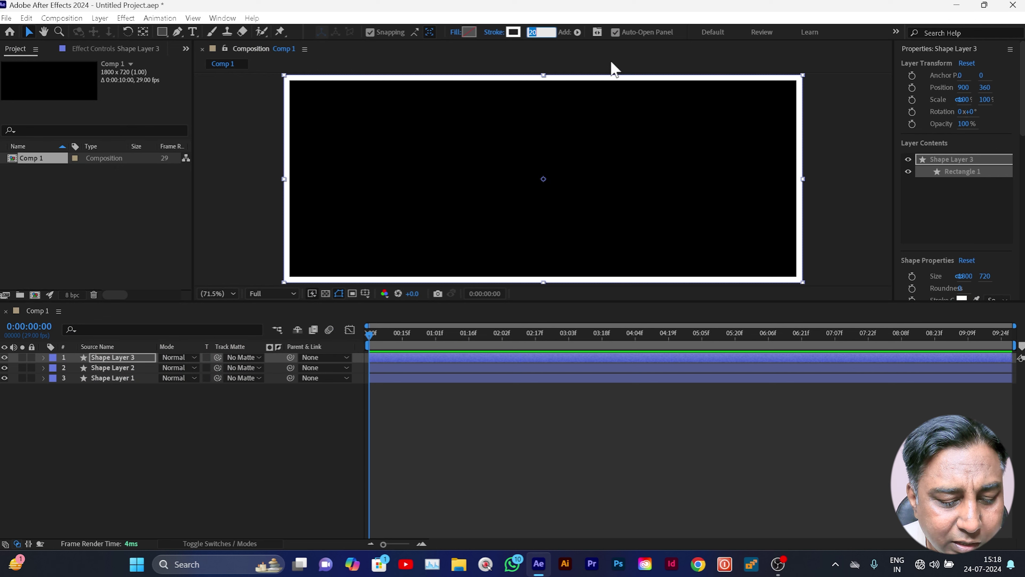
type("6")
left_click(150, 469)
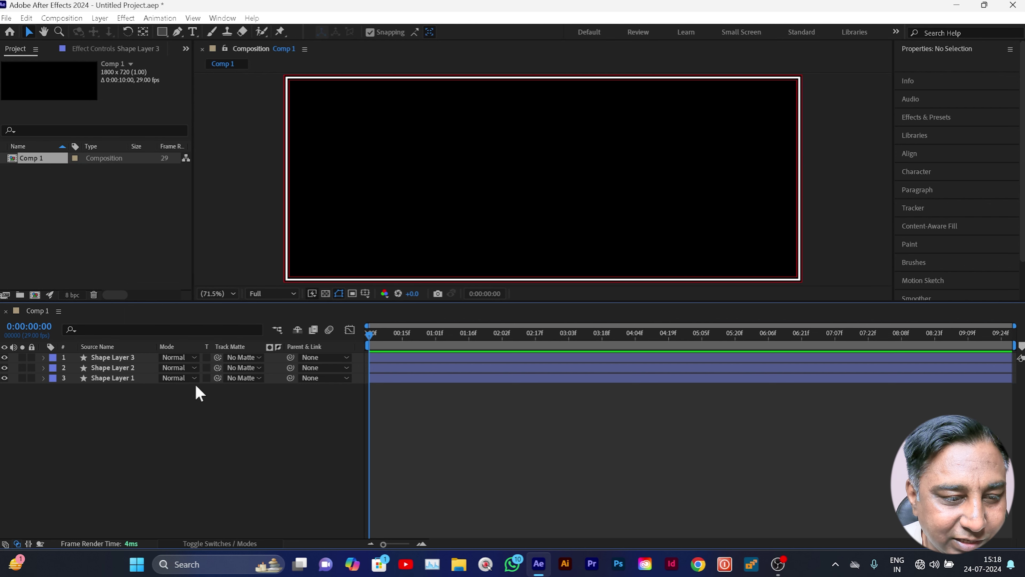
Set Shape Layer 3's stroke to Round Cap and Round Join
left_click(43, 357)
left_click(55, 368)
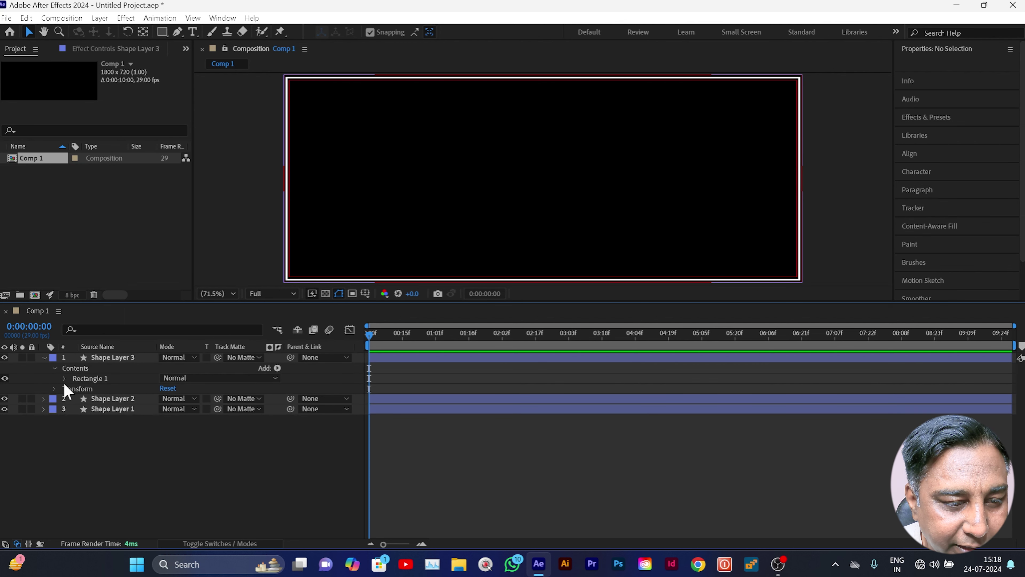
left_click(65, 378)
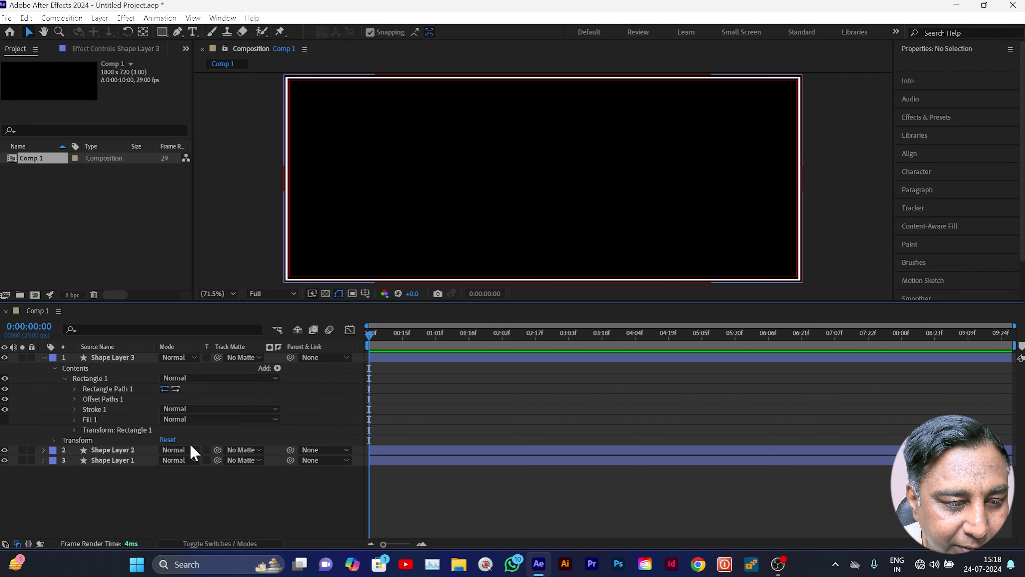
left_click(75, 409)
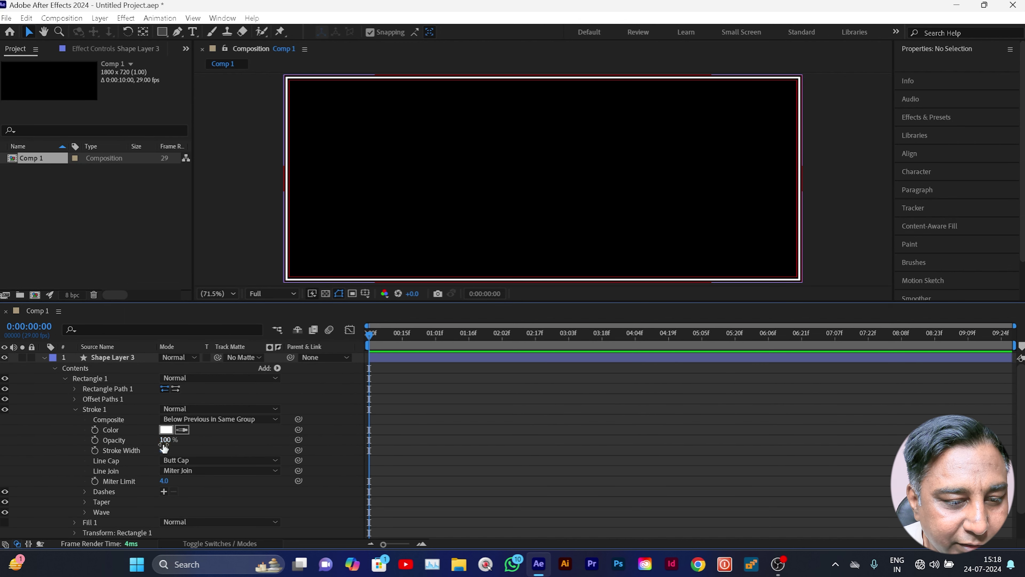
left_click(214, 460)
left_click(200, 488)
left_click(208, 471)
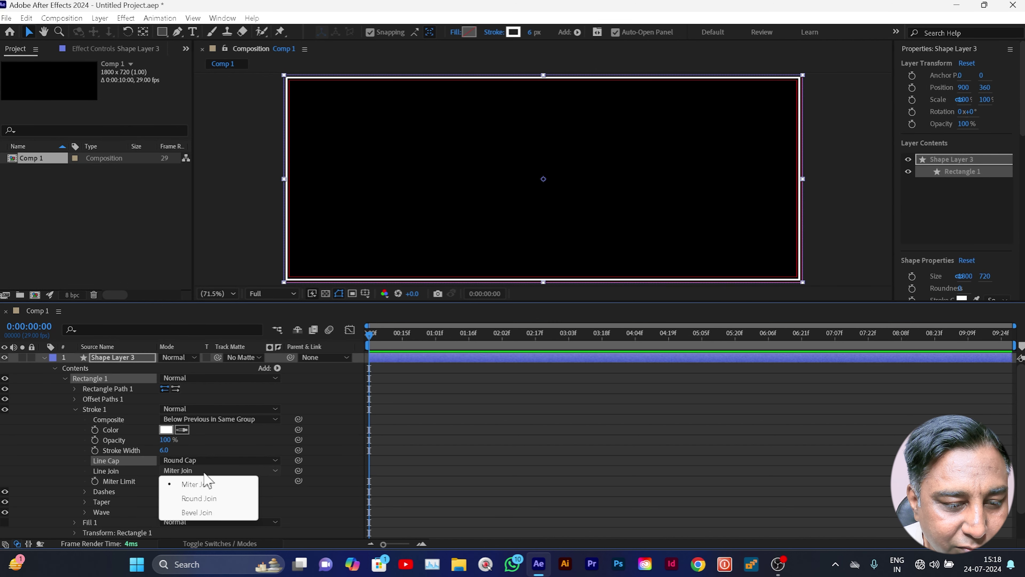
left_click(204, 500)
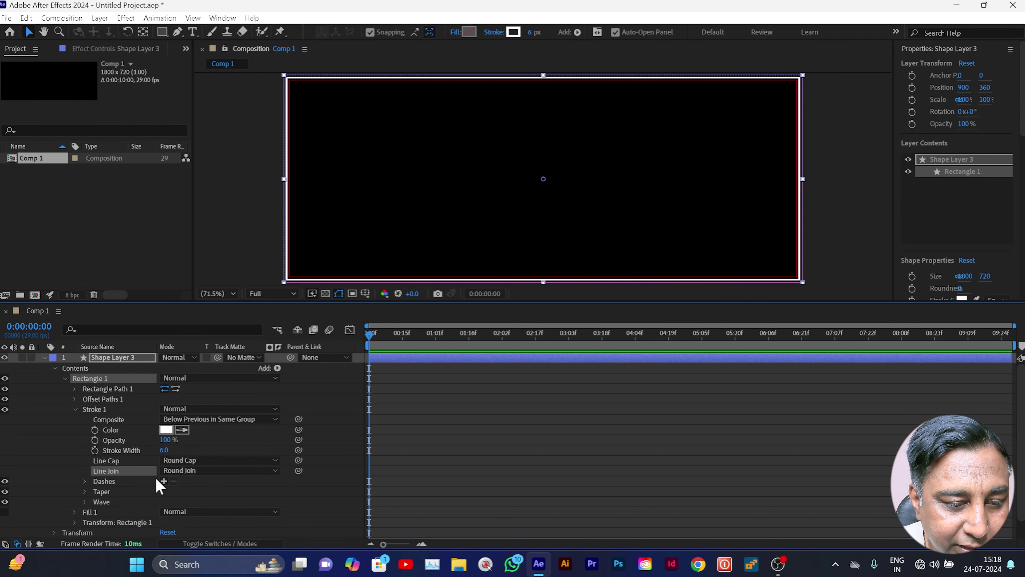
Add dashes to the white stroke with a Dash length of 15
left_click(164, 481)
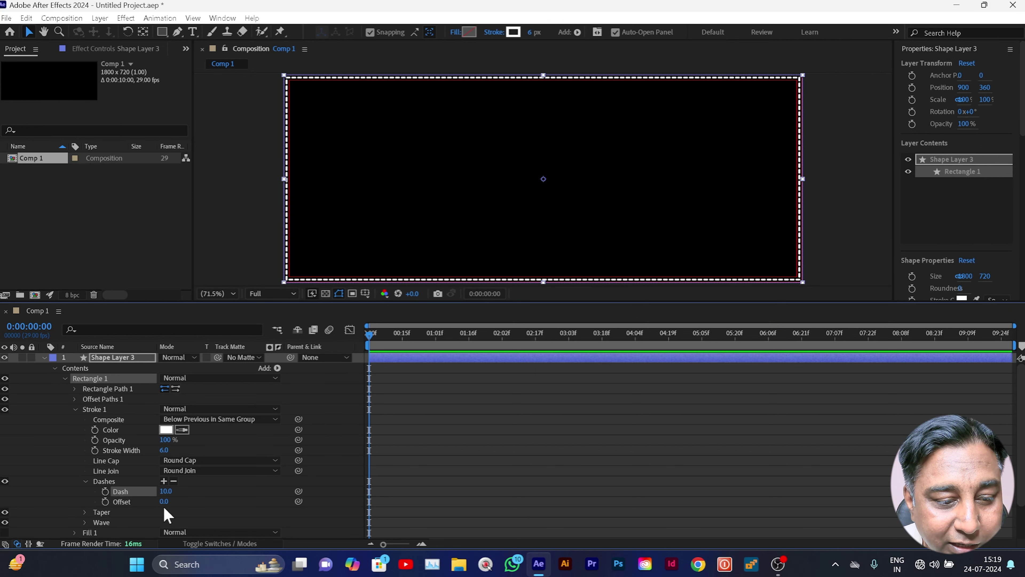
left_click(165, 492)
type("15")
key("Return")
left_click(219, 490)
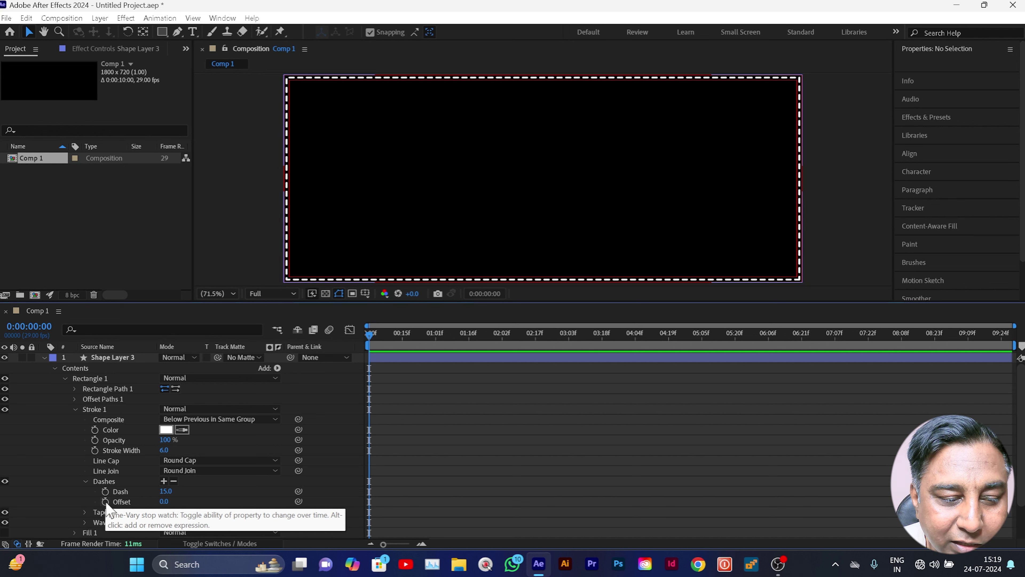
Drive the dash Offset with the expression time*-100 and preview the travelling dashes
left_click(106, 501, "alt")
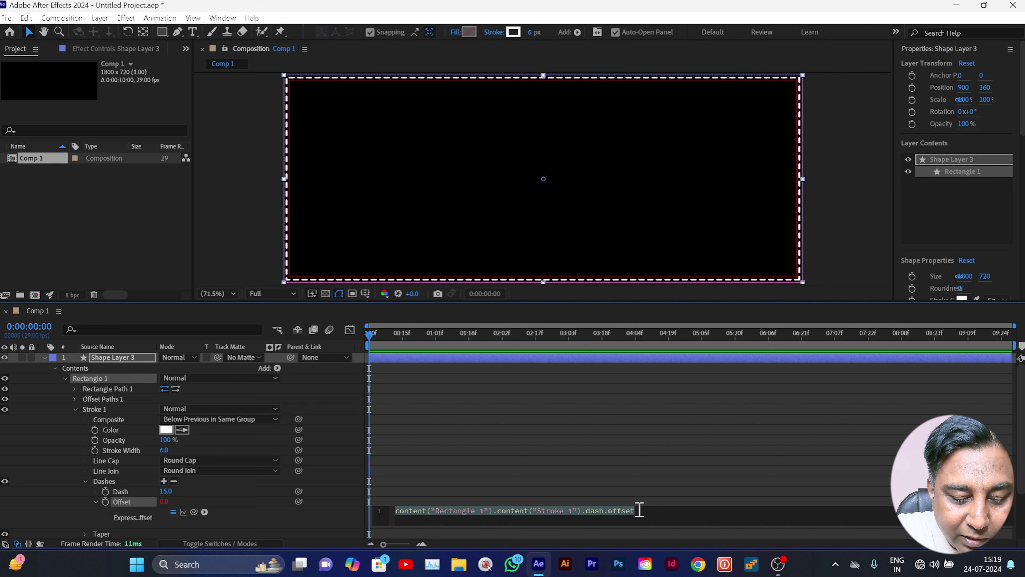
type("time")
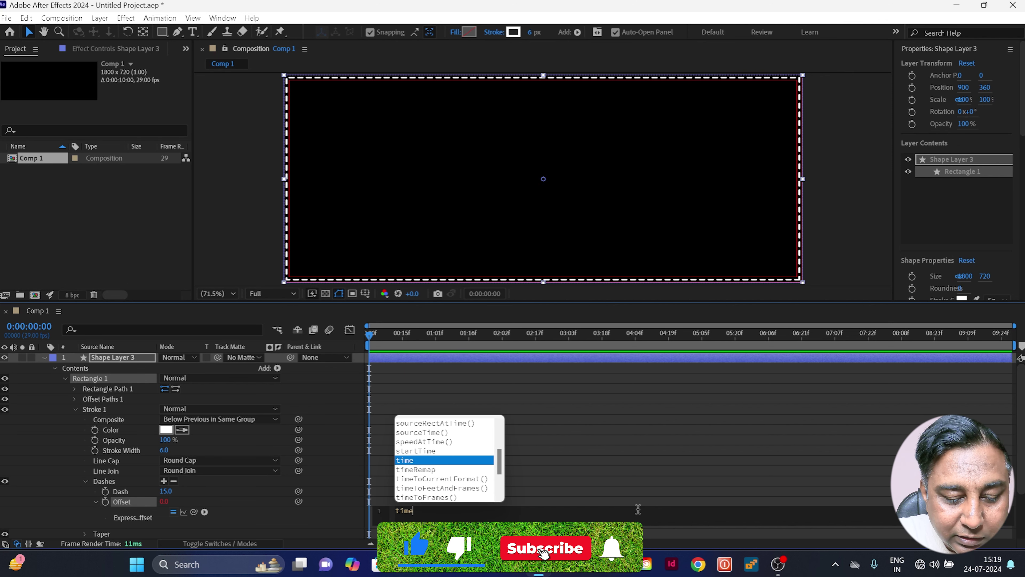
type("*-")
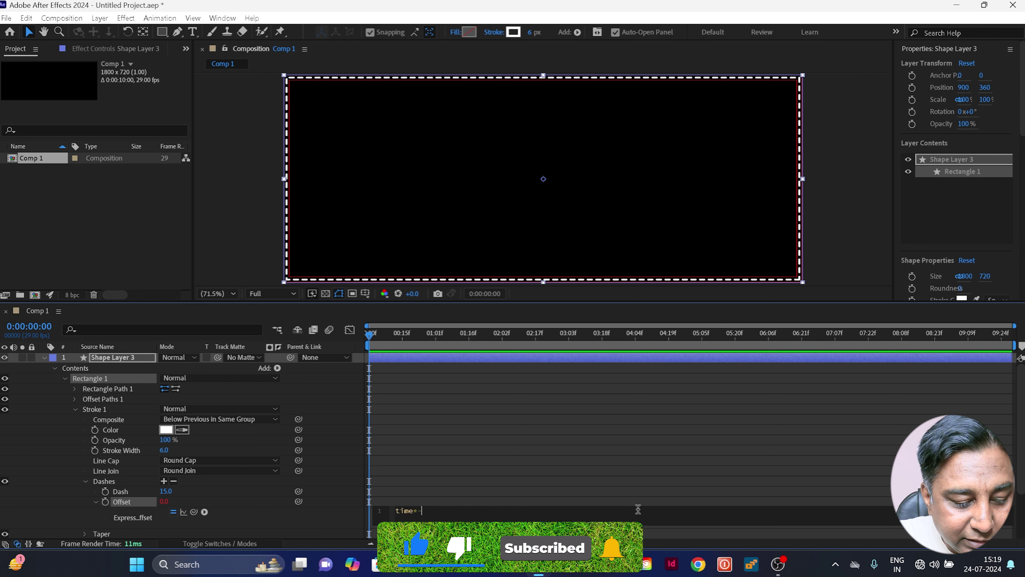
type("100")
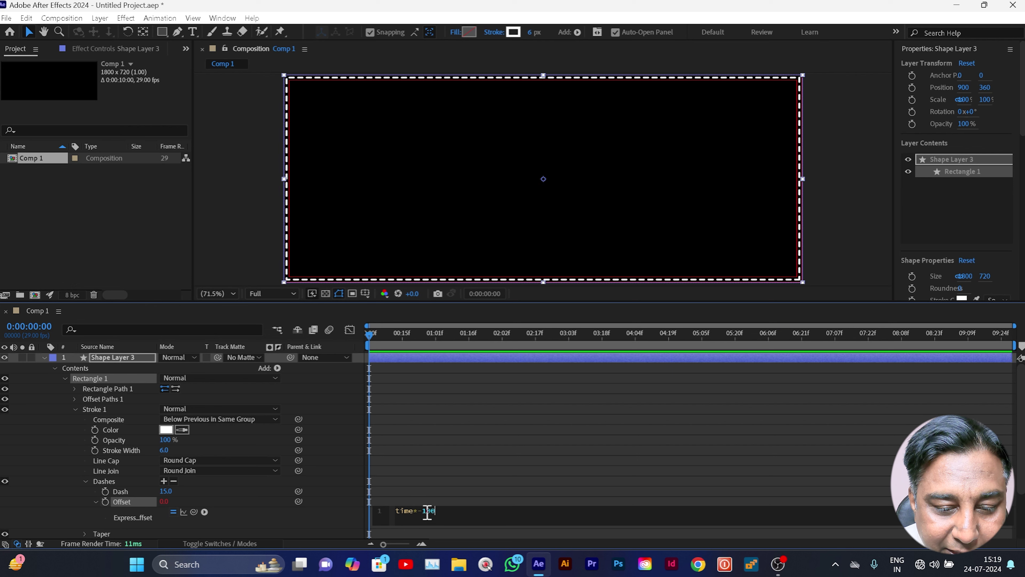
left_click(275, 488)
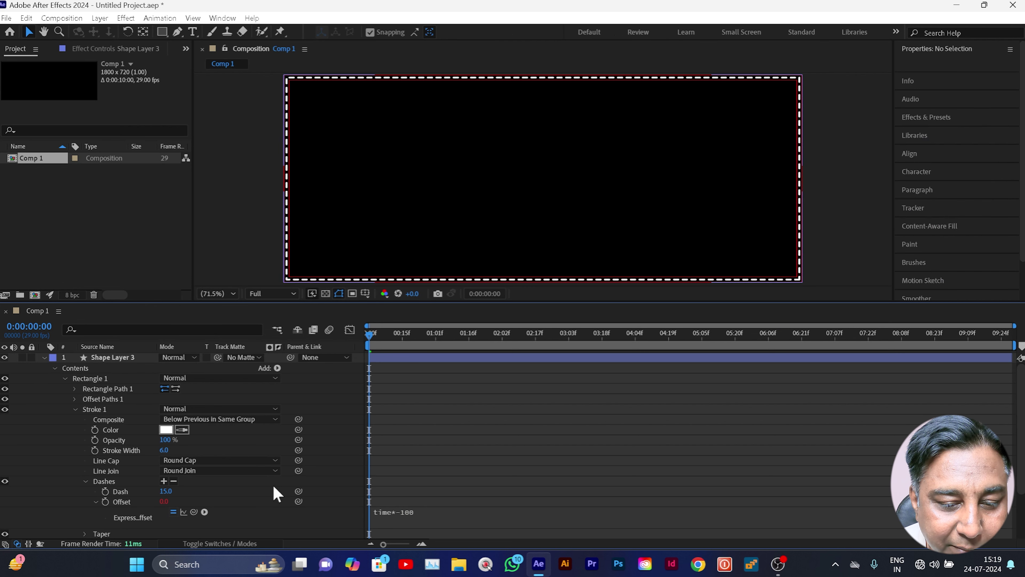
mouse_move(372, 341)
left_mouse_down()
mouse_move(425, 343)
mouse_move(364, 348)
left_mouse_up()
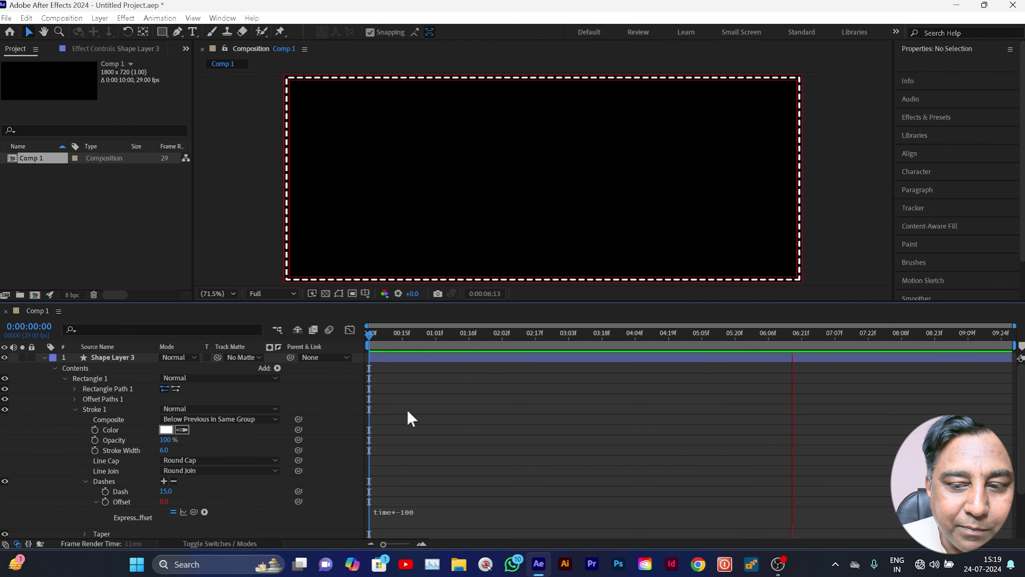
key("space")
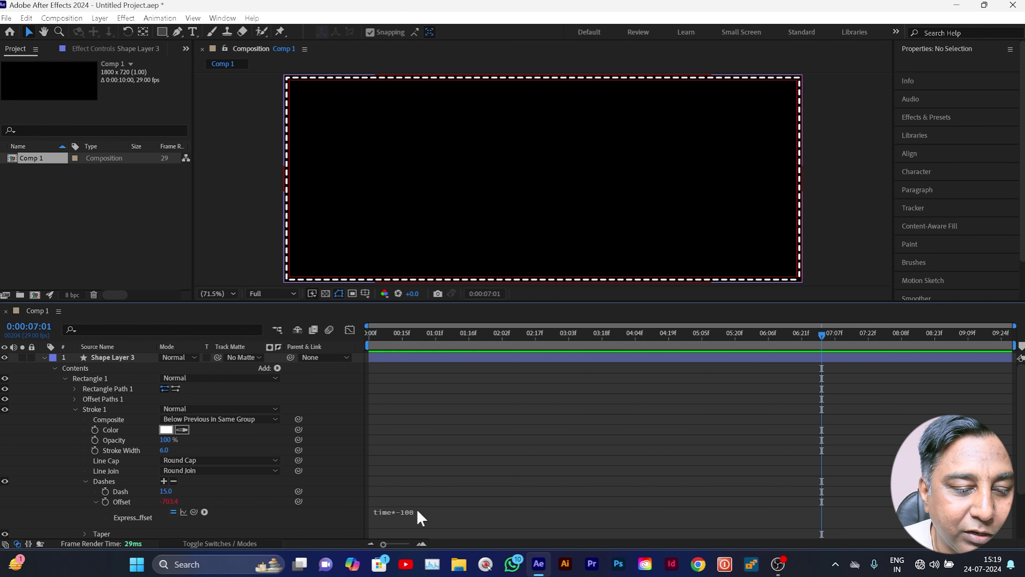
left_click_drag(822, 334, 368, 334)
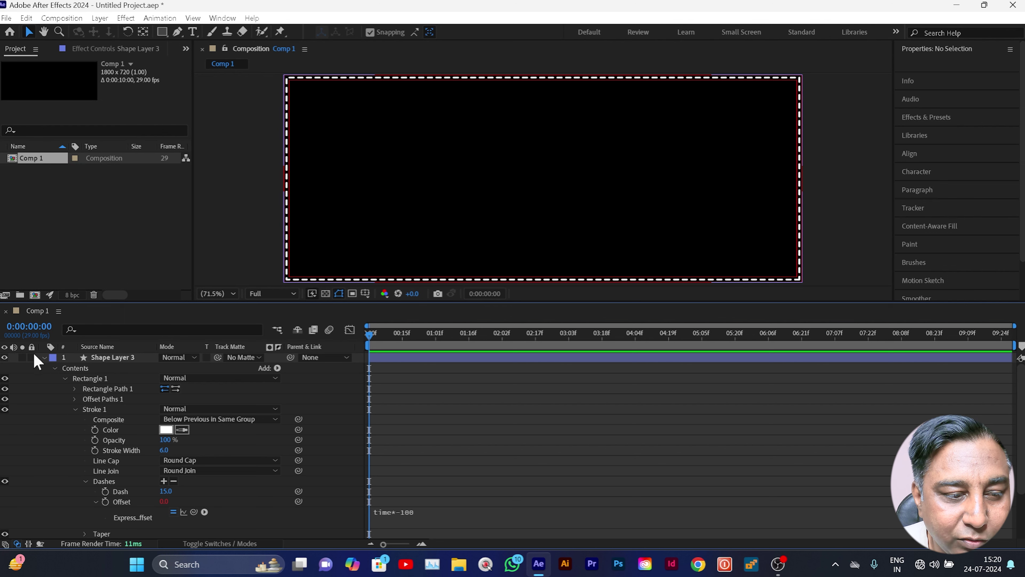
left_click(43, 357)
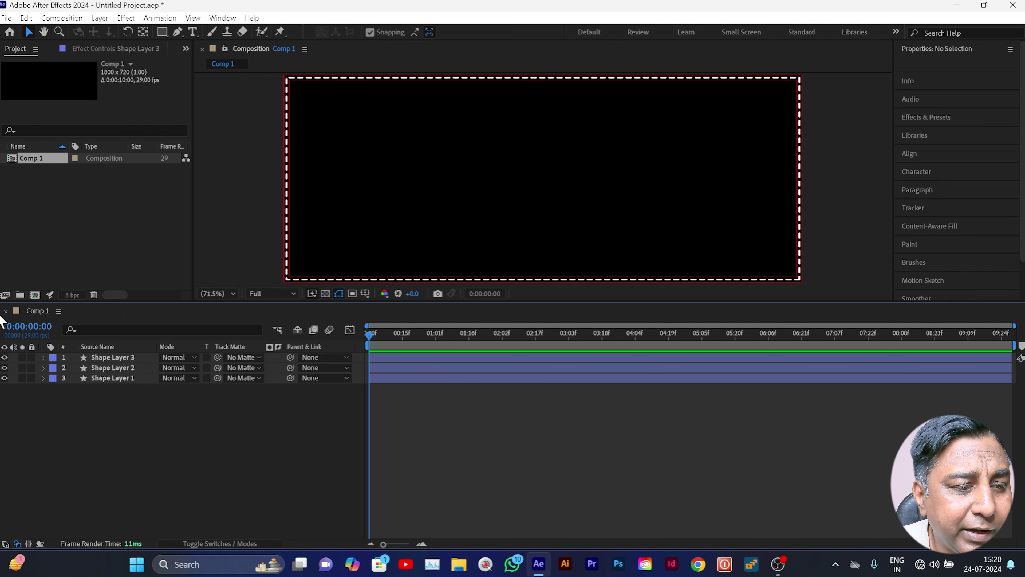
Create Comp 2 with width and height of 480 px
left_click(36, 295)
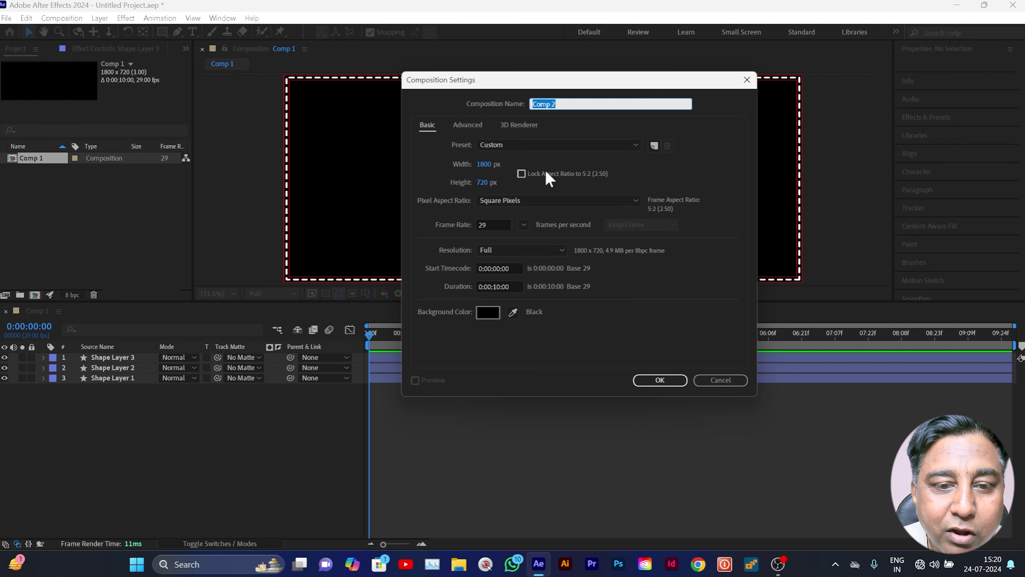
left_click(488, 165)
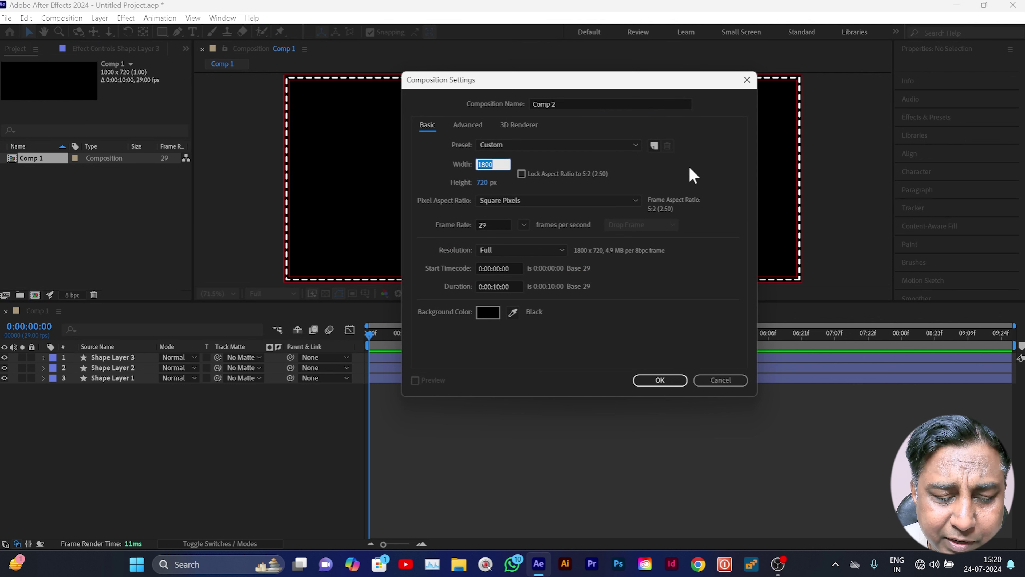
type("480")
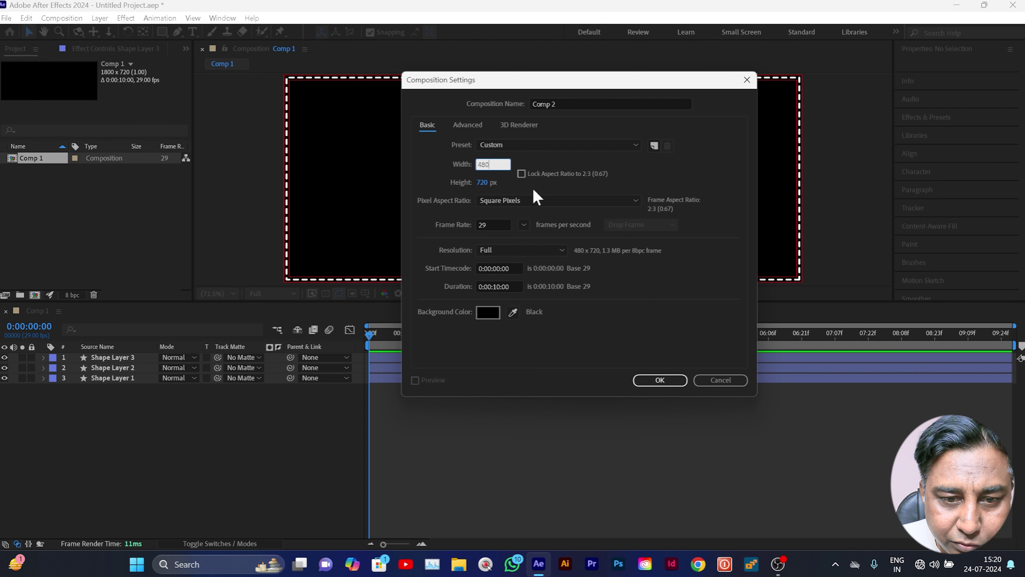
left_click(482, 183)
type("480")
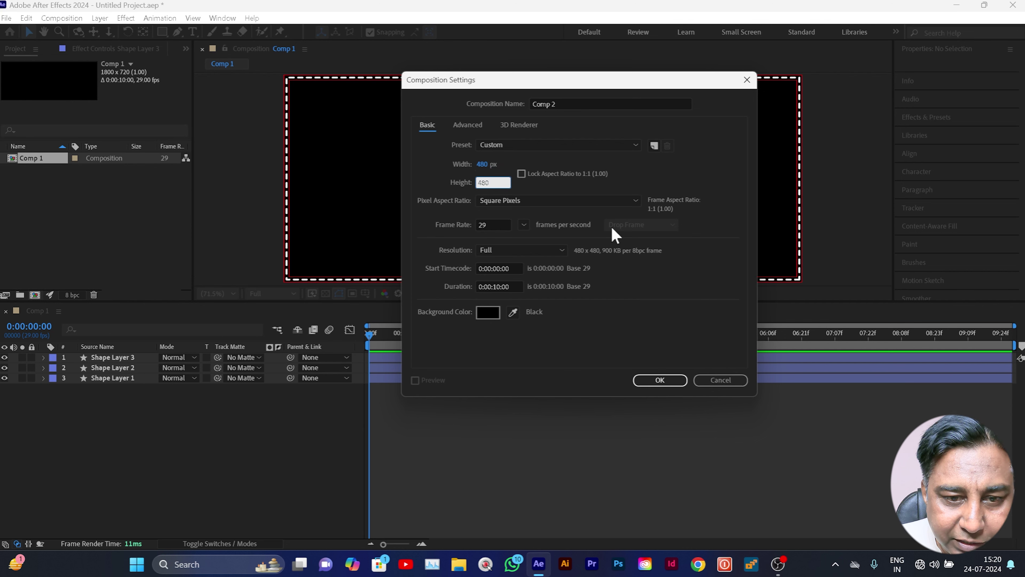
left_click(660, 380)
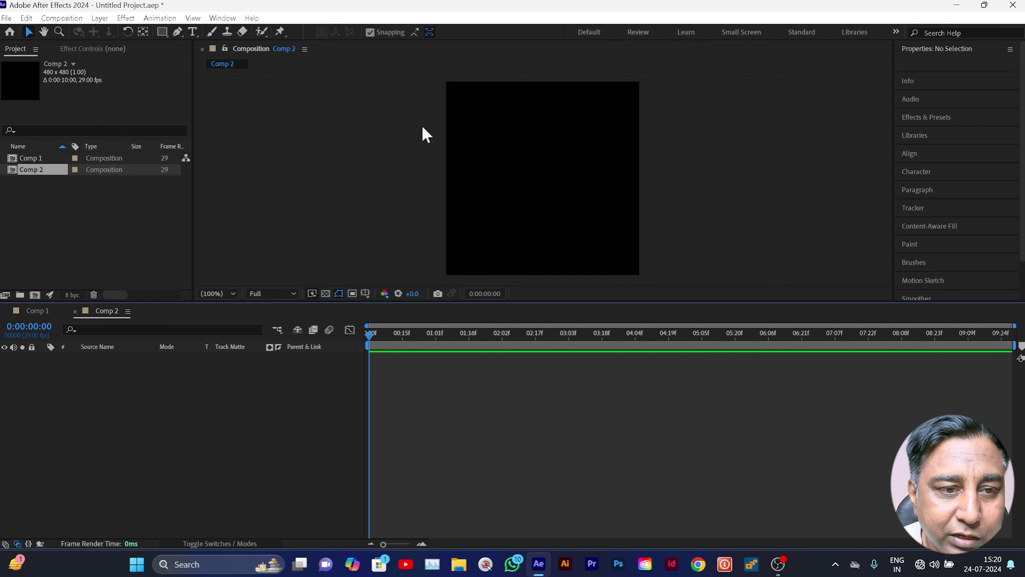
Add a full-frame 480×480 rectangle with a red 20 px stroke to Comp 2
left_click(161, 32)
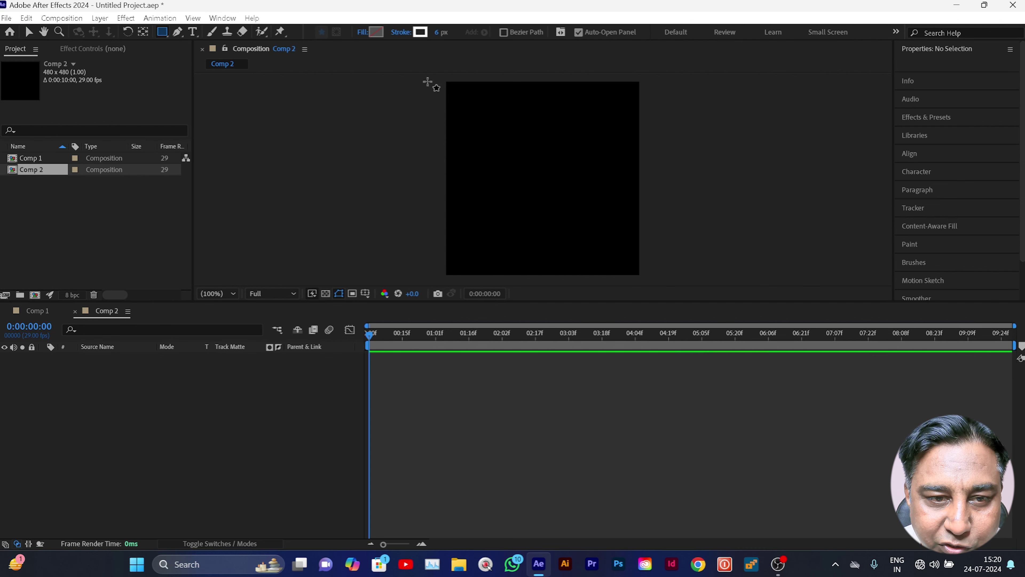
left_click(421, 32)
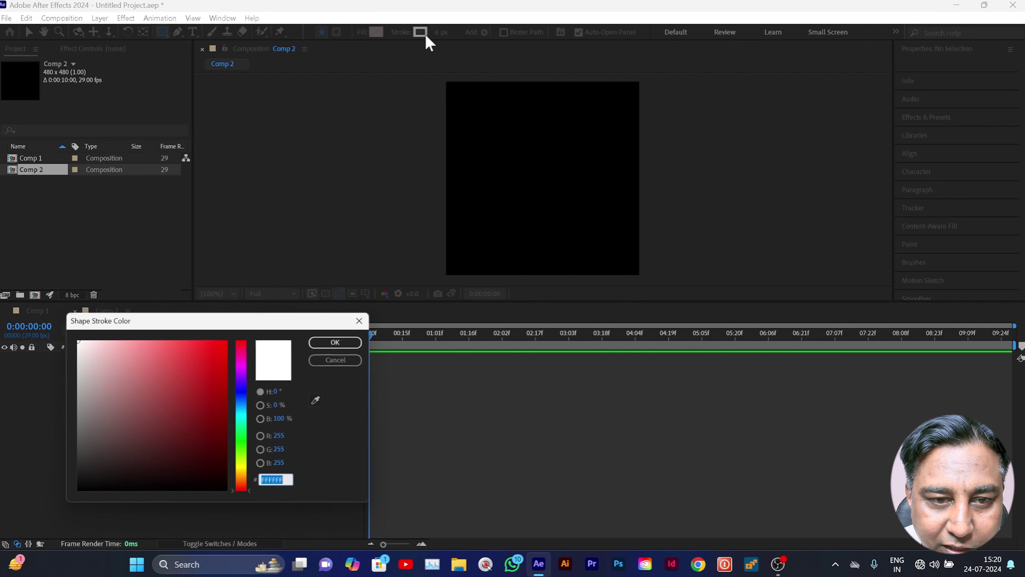
left_click(223, 340)
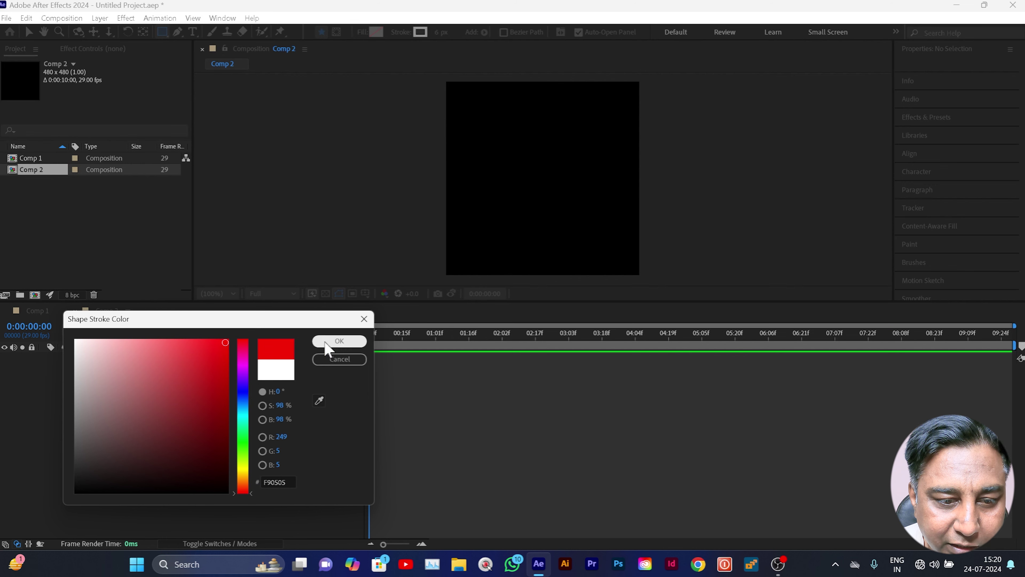
left_click(330, 342)
left_click(438, 33)
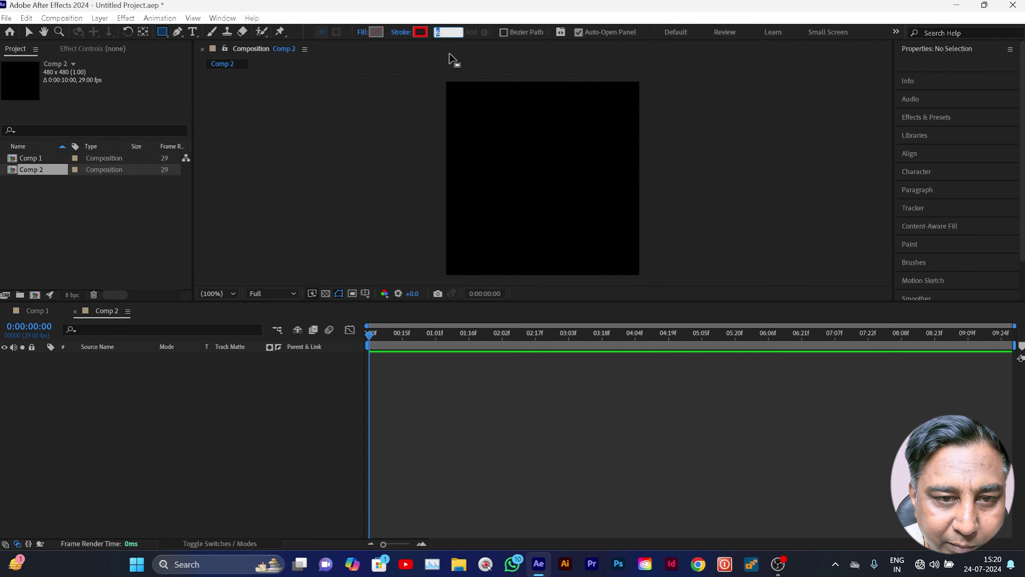
type("20")
left_click(367, 104)
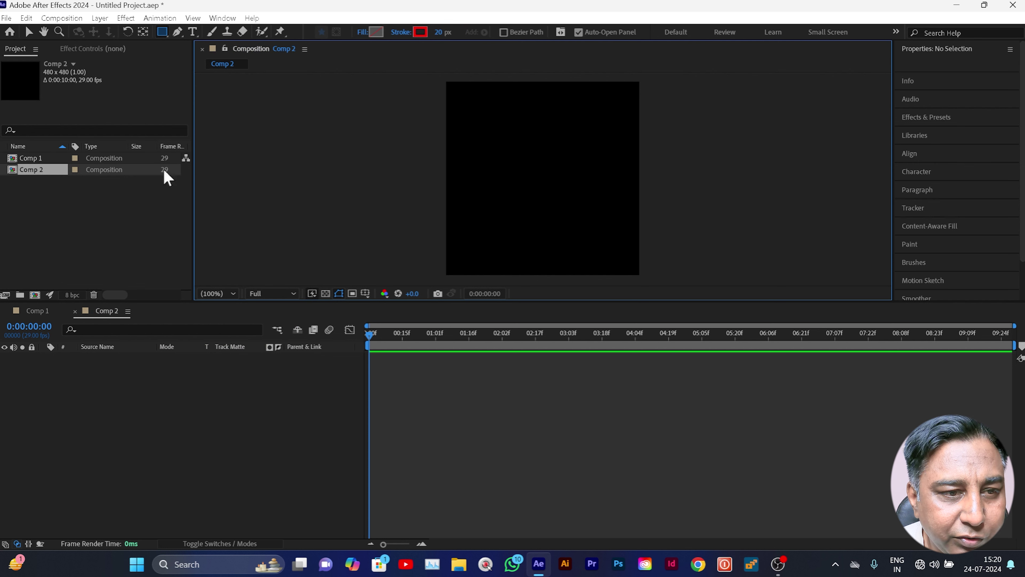
double_click(161, 31)
key("v")
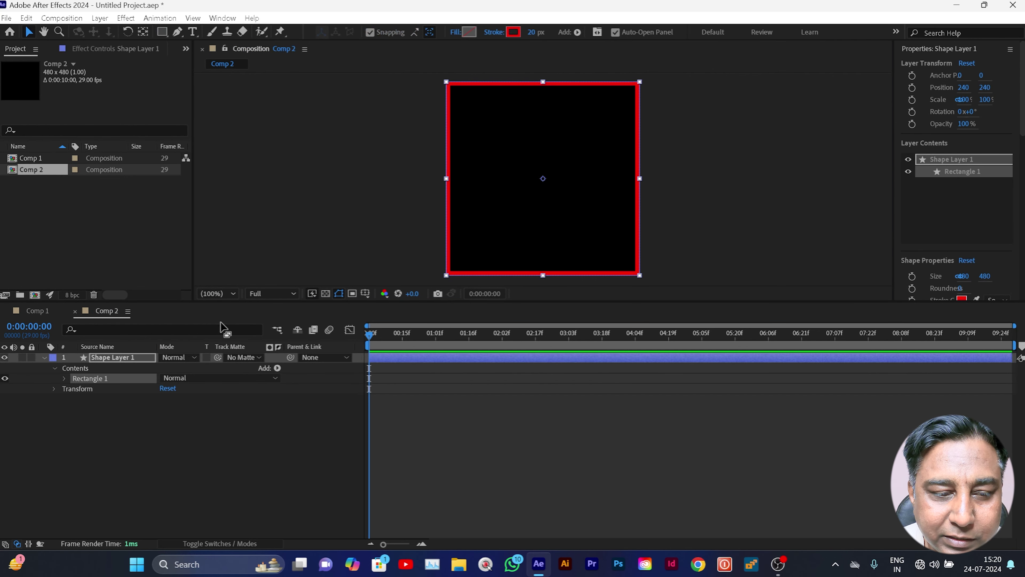
Pull Comp 2's red border inward with Offset Paths Amount -10, then select Shape Layer 1
left_click(277, 368)
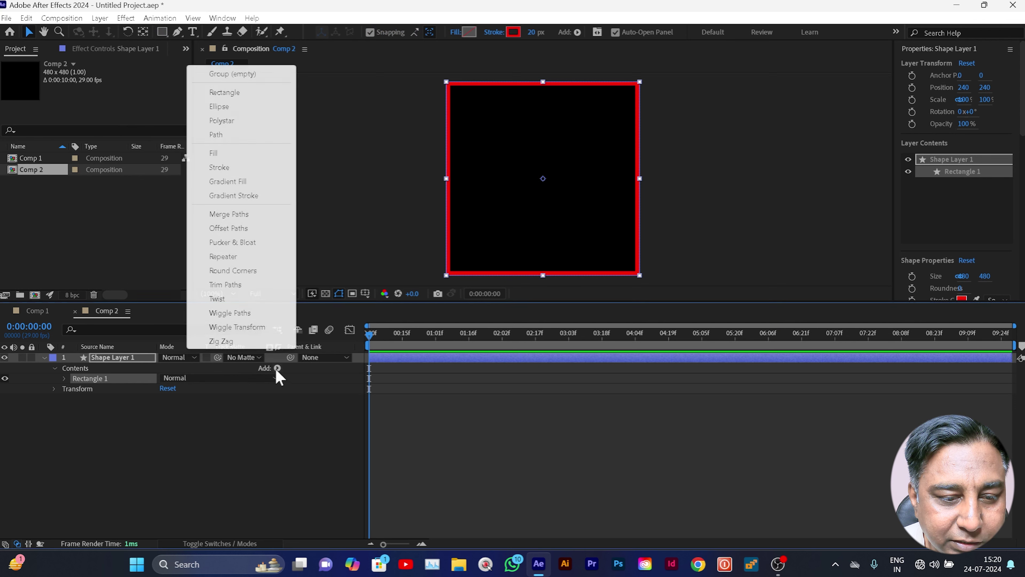
left_click(228, 228)
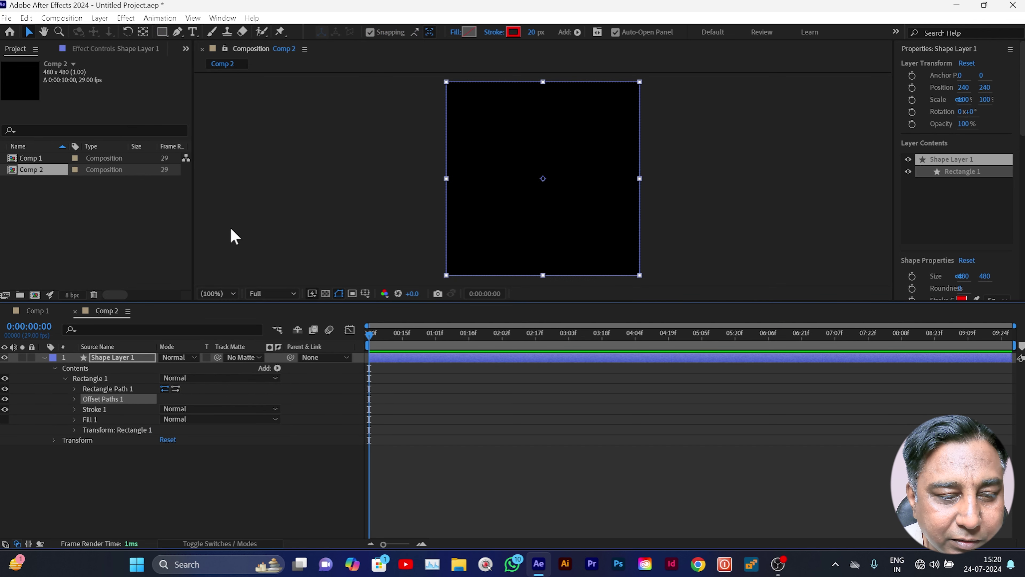
left_click(74, 398)
left_click(166, 409)
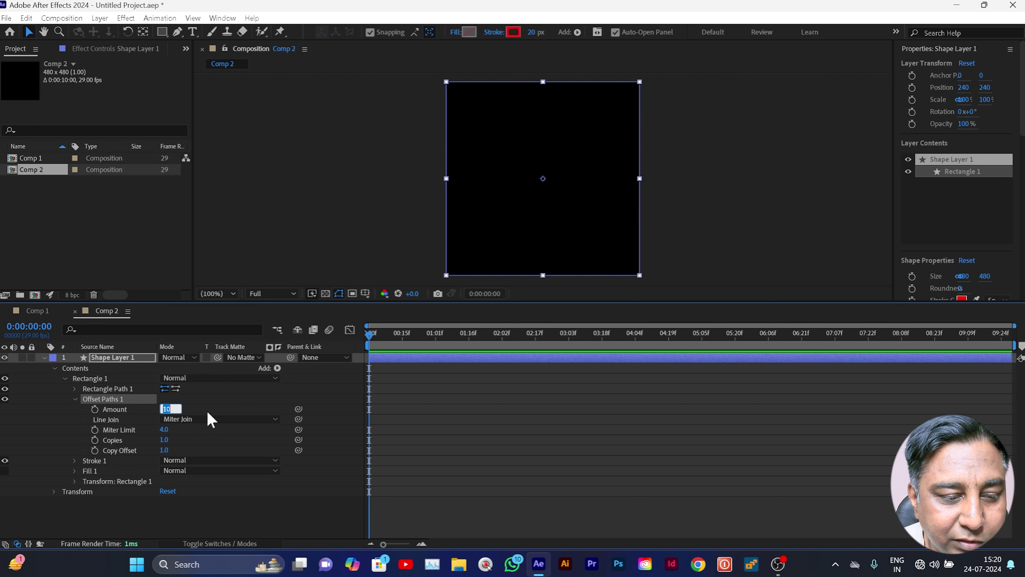
type("-")
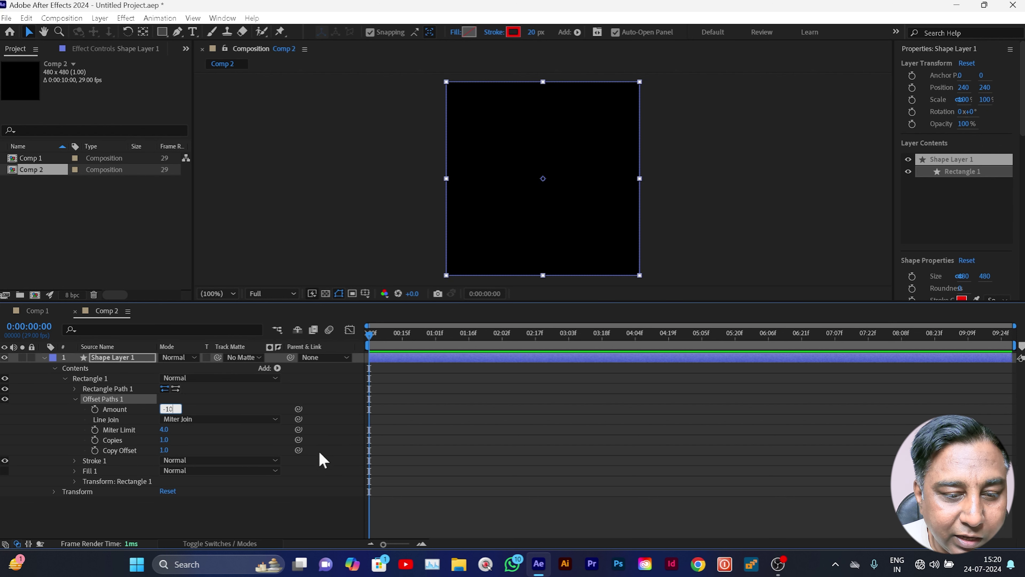
left_click(322, 468)
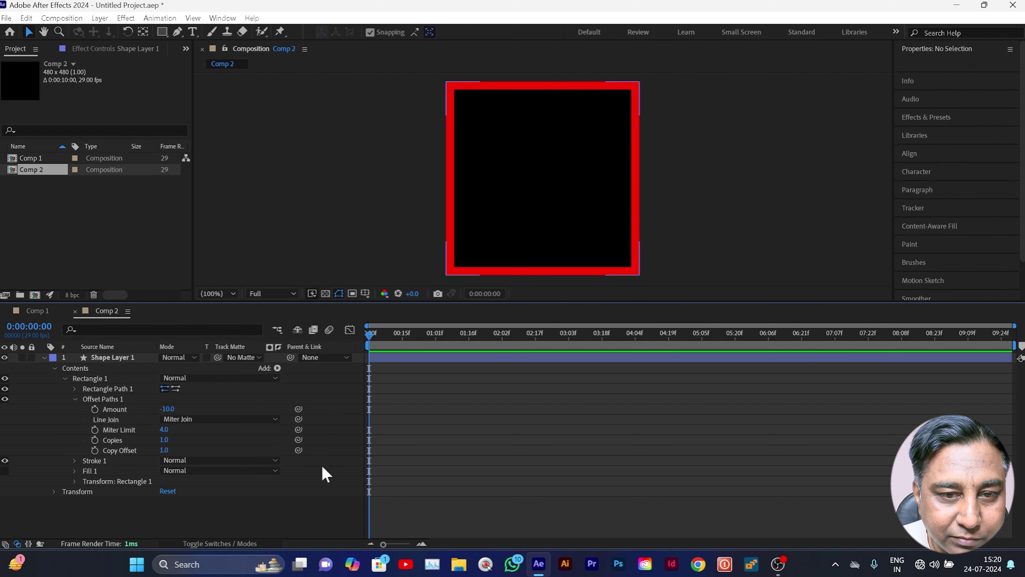
left_click(44, 357)
left_click(101, 358)
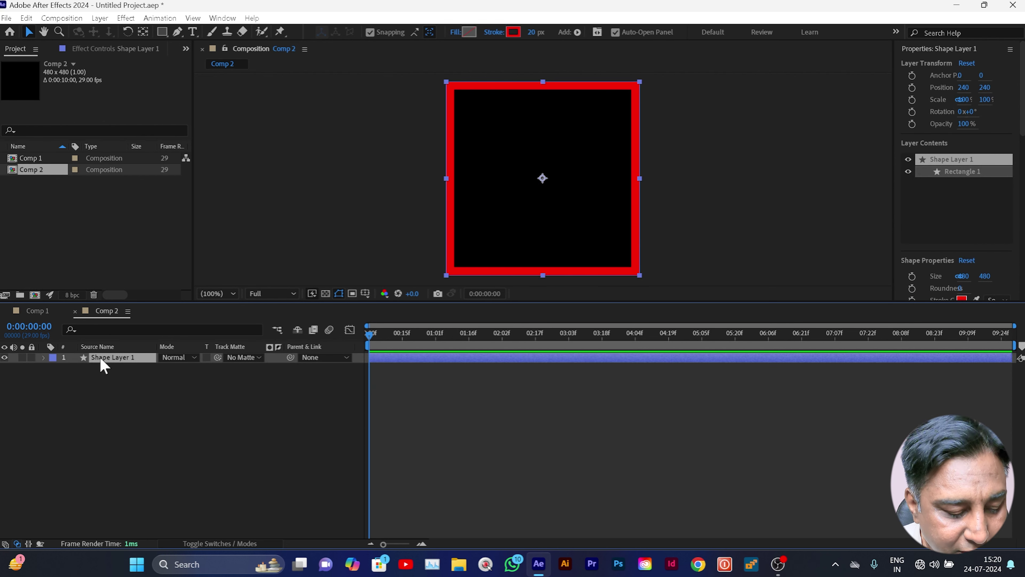
Duplicate the square layer twice and recolour Shape Layer 2's stroke black
key("ctrl+d")
key("ctrl+d")
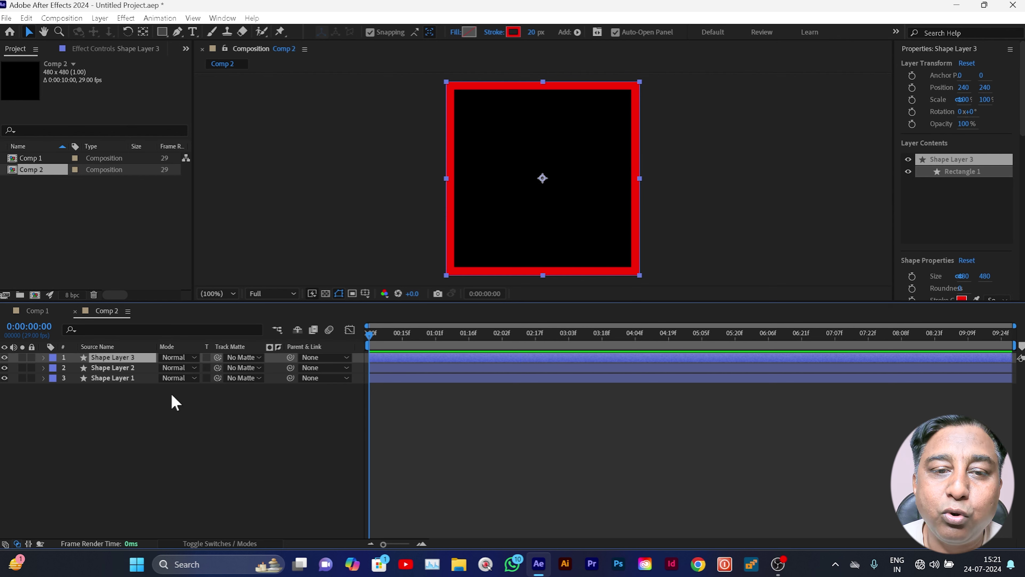
left_click(133, 368)
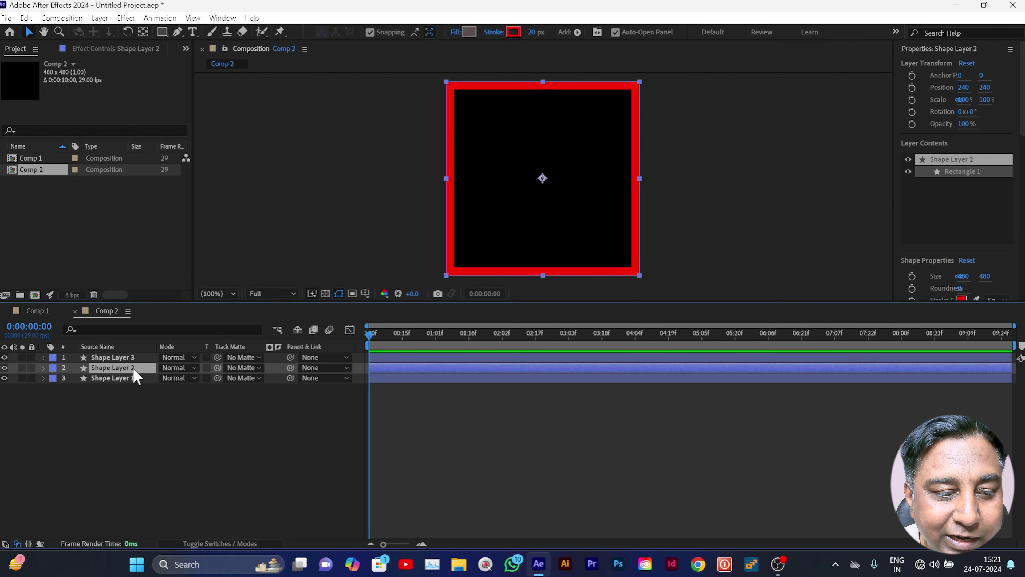
left_click(515, 33)
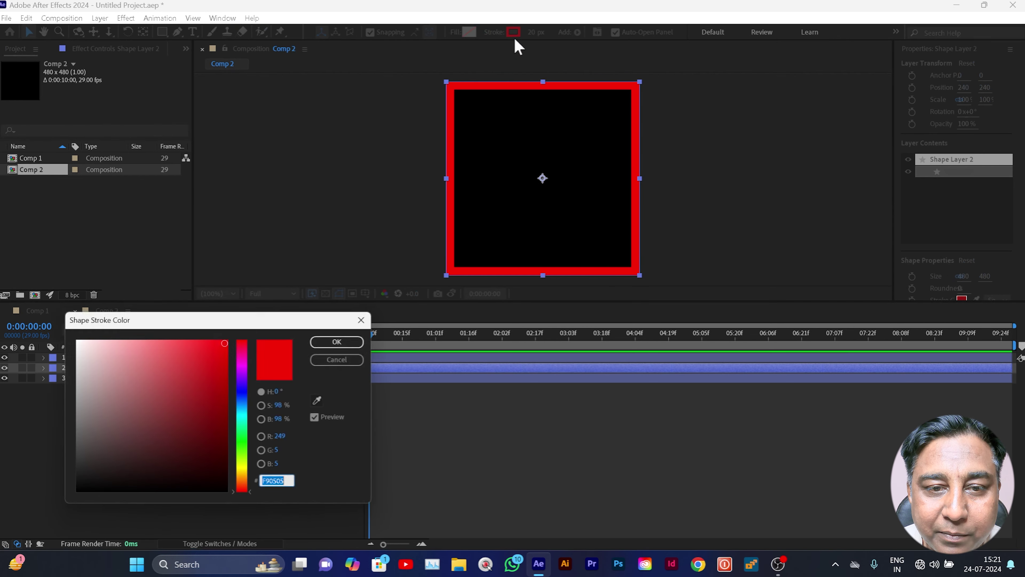
left_click(347, 341)
Give Shape Layer 2 a new stroke width, then select Shape Layer 3
left_click(532, 32)
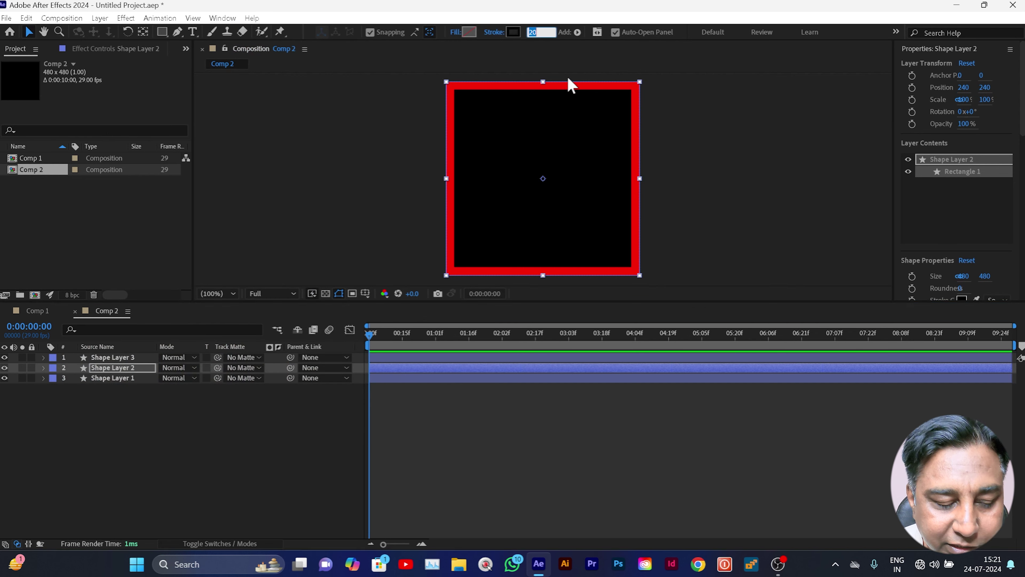
type("16")
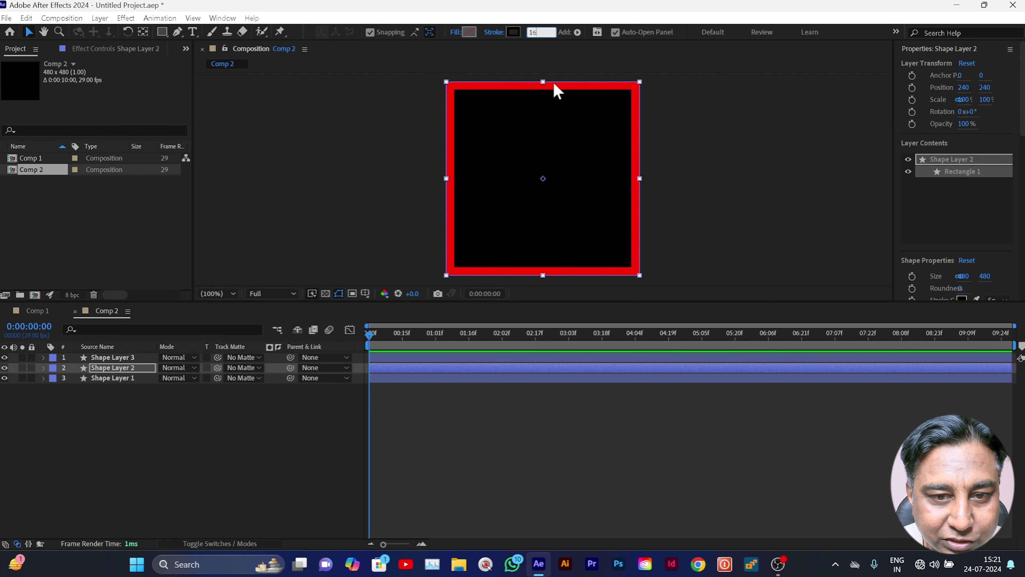
left_click(389, 126)
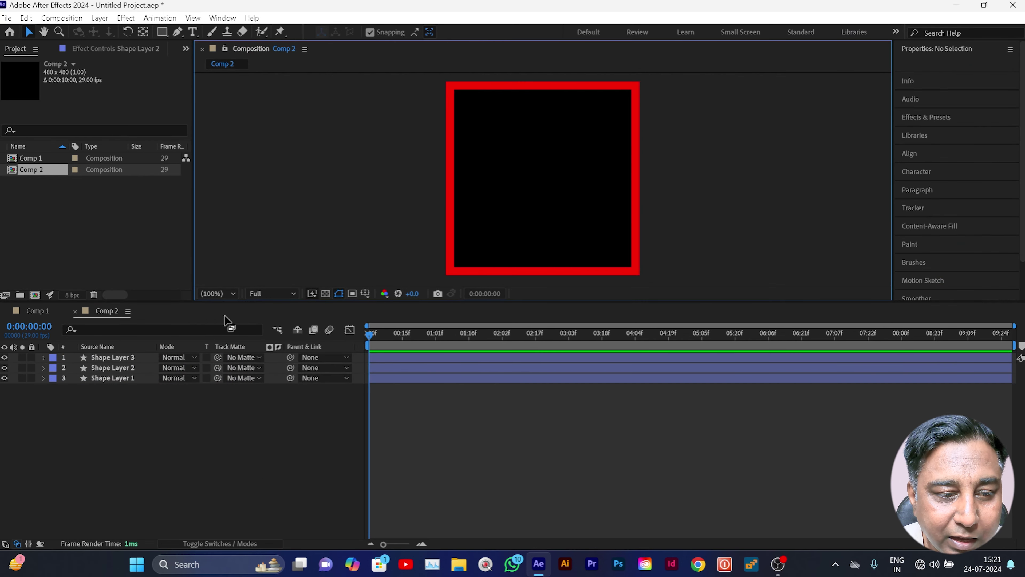
left_click(100, 357)
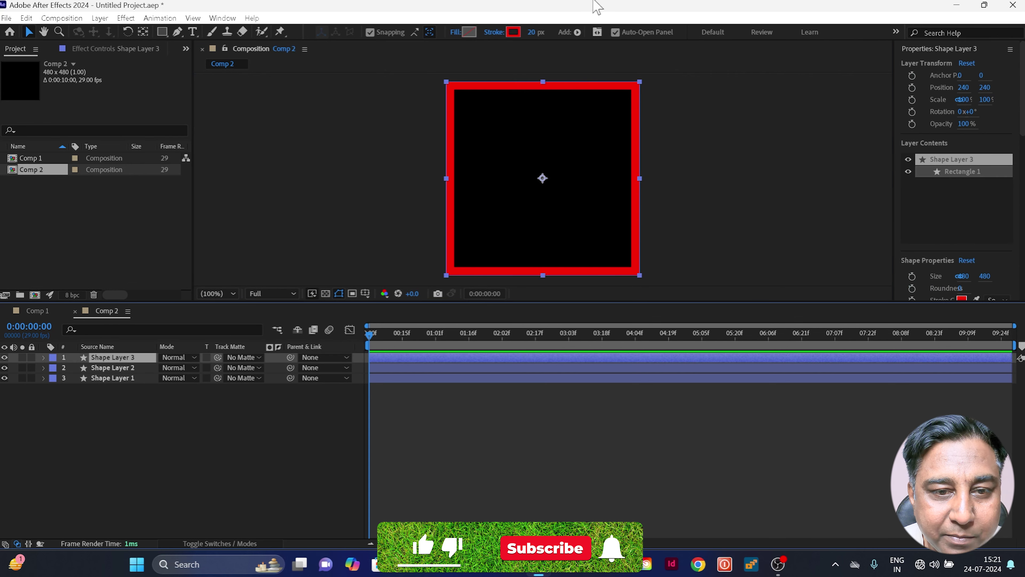
Give Shape Layer 3 a white stroke 6 px wide
left_click(513, 32)
left_click(75, 340)
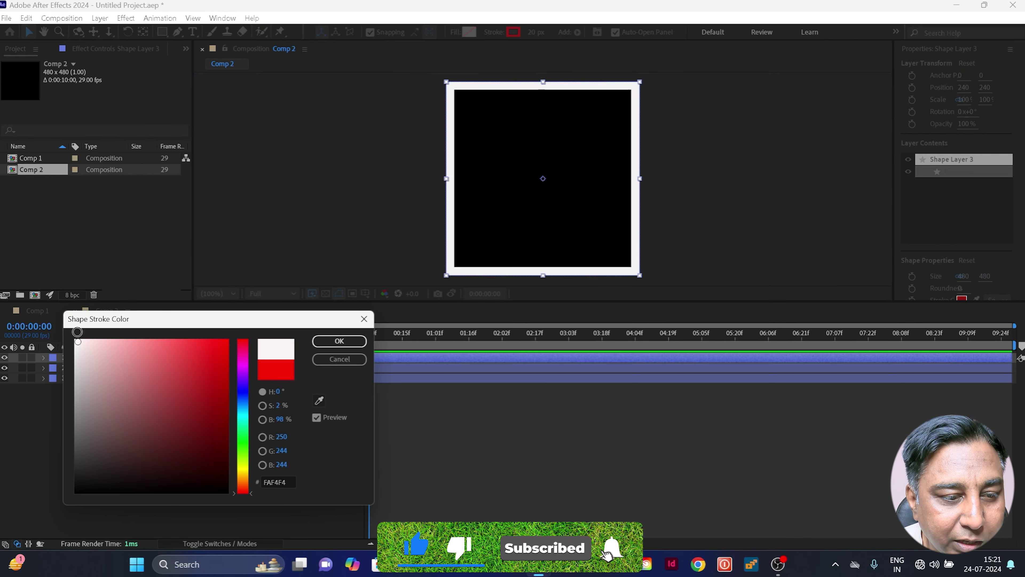
left_click(339, 340)
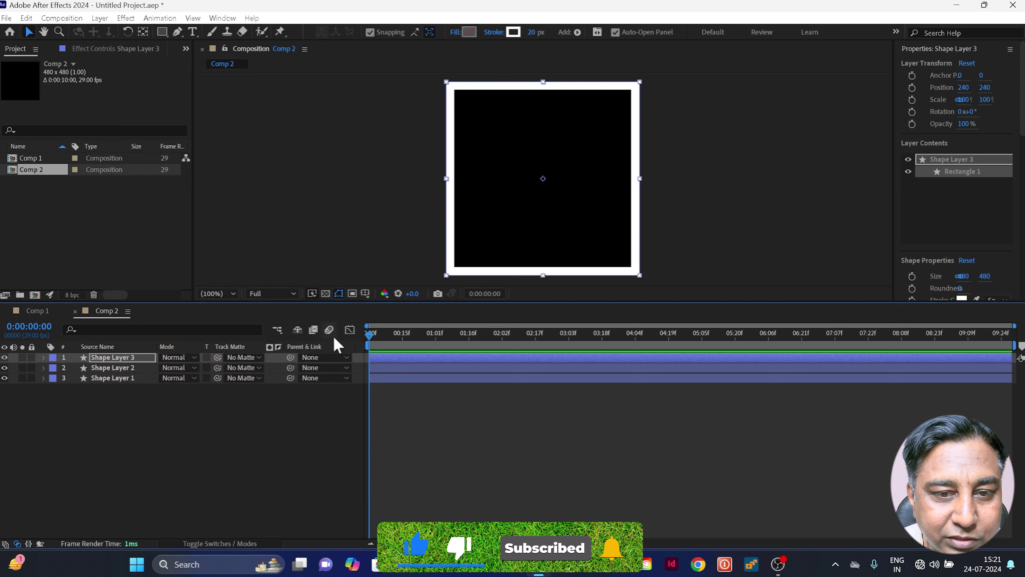
left_click(536, 34)
type("10")
key("Return")
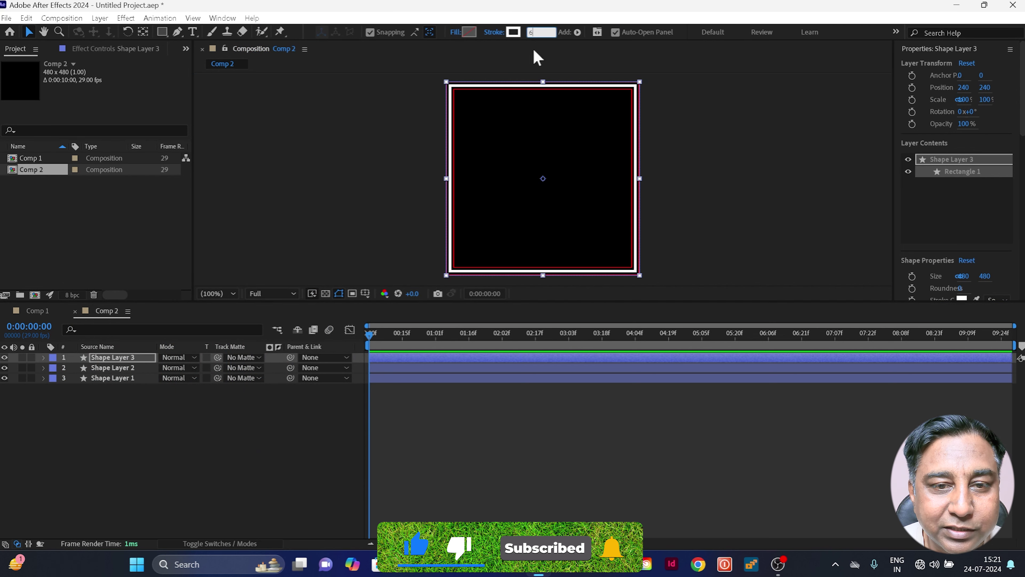
Check the thin white line over the red border, then reselect and expand Shape Layer 3
left_click(183, 492)
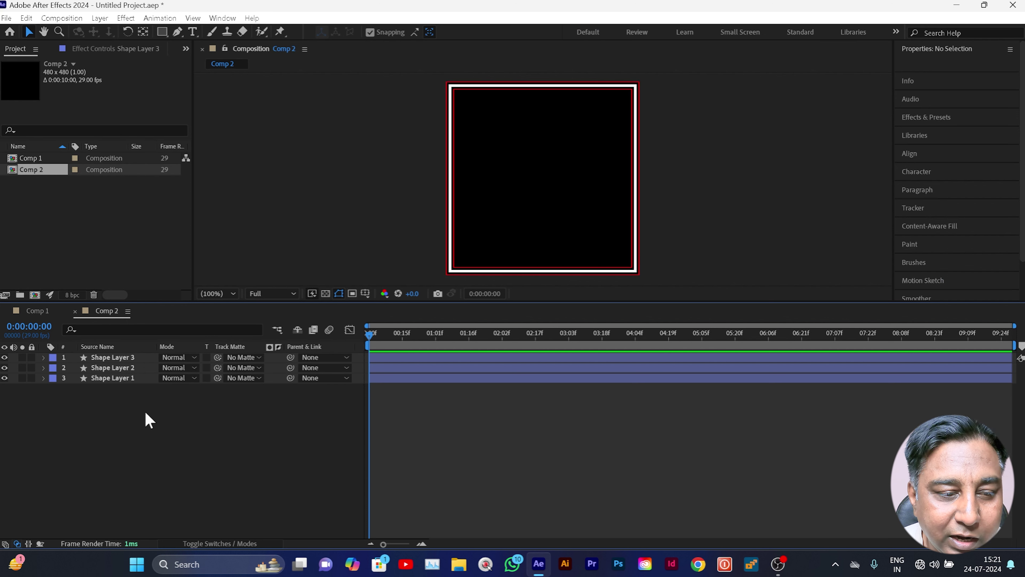
left_click(110, 357)
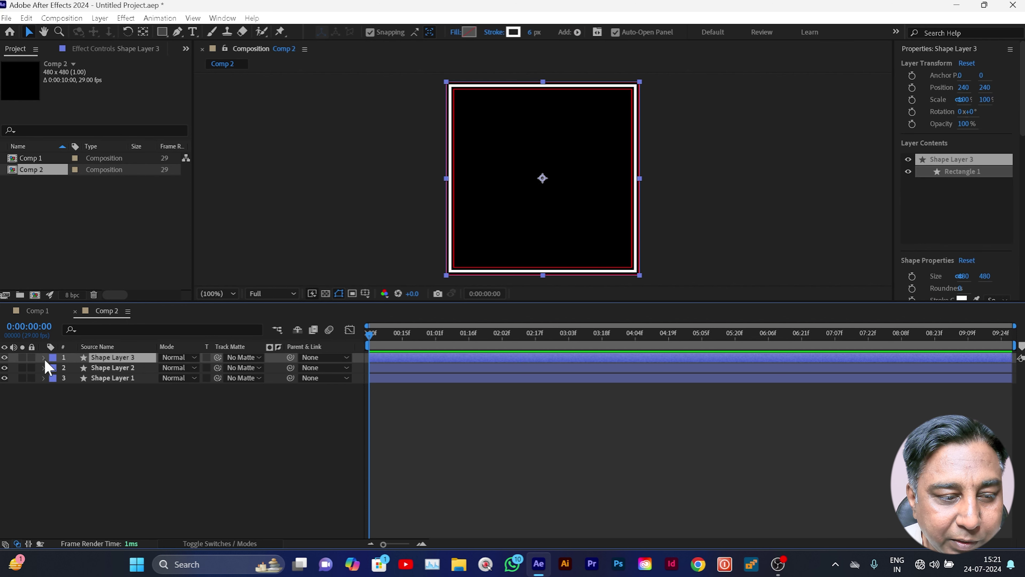
left_click(44, 357)
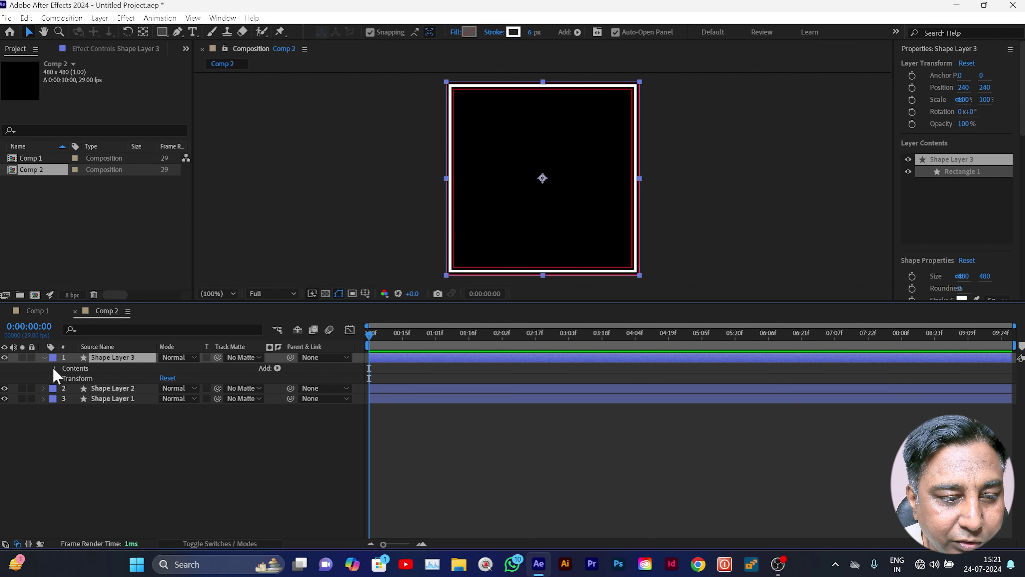
Set Shape Layer 3's Stroke 1 Line Cap and Line Join to Round
left_click(55, 368)
left_click(65, 378)
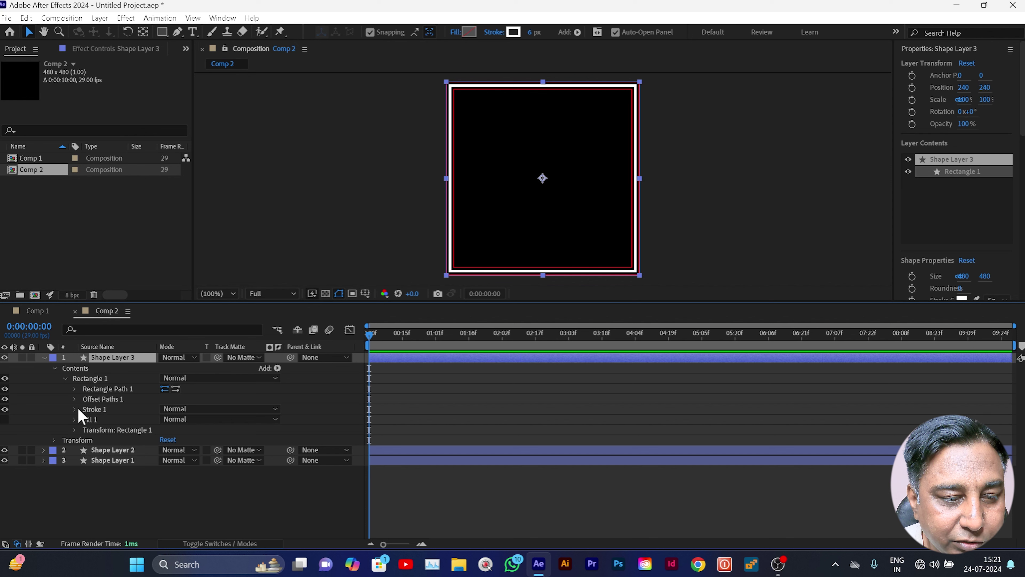
left_click(75, 409)
left_click(192, 461)
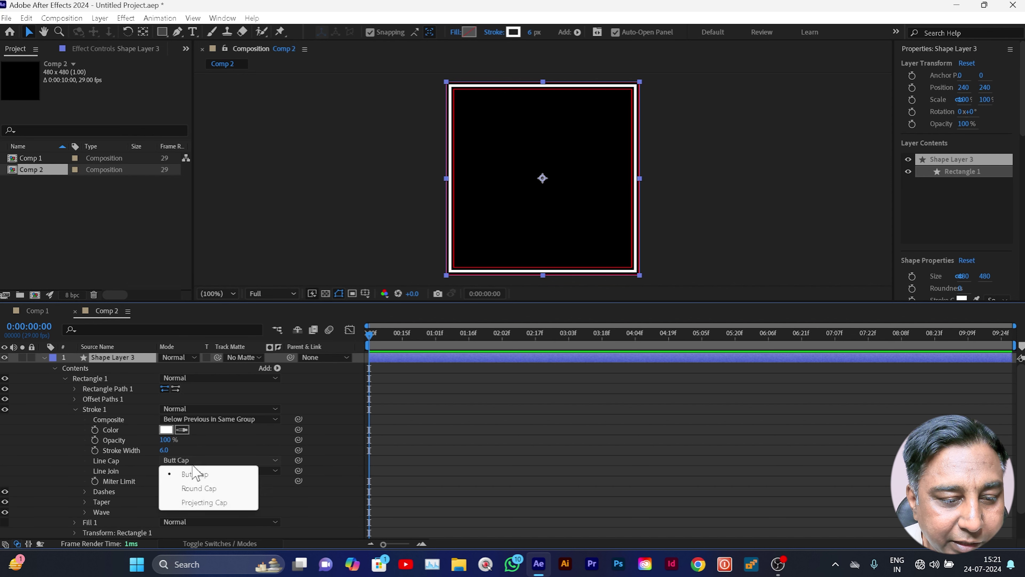
left_click(199, 488)
left_click(199, 470)
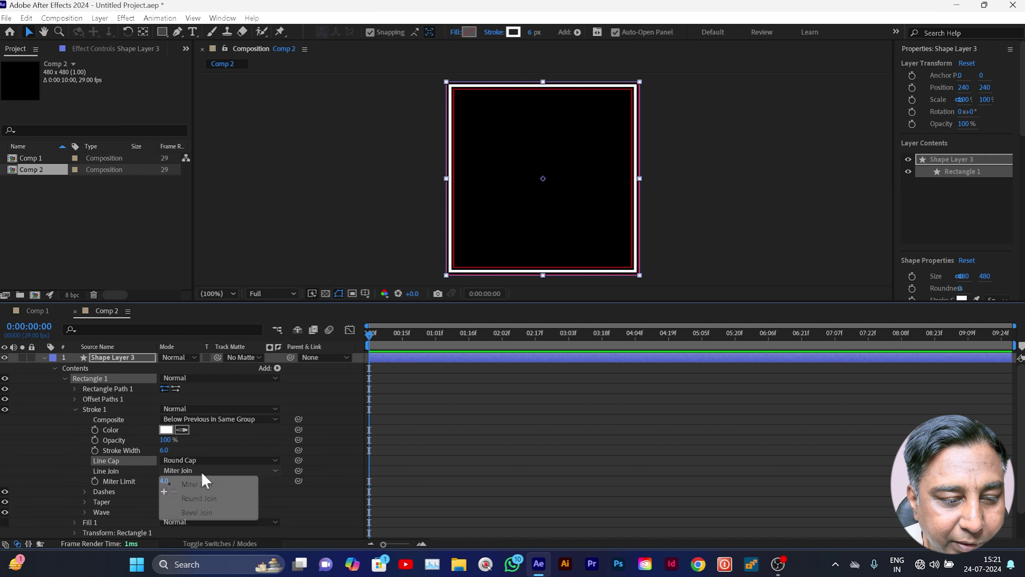
left_click(198, 498)
Add dashes to the white stroke with a dash length of 15
left_click(164, 481)
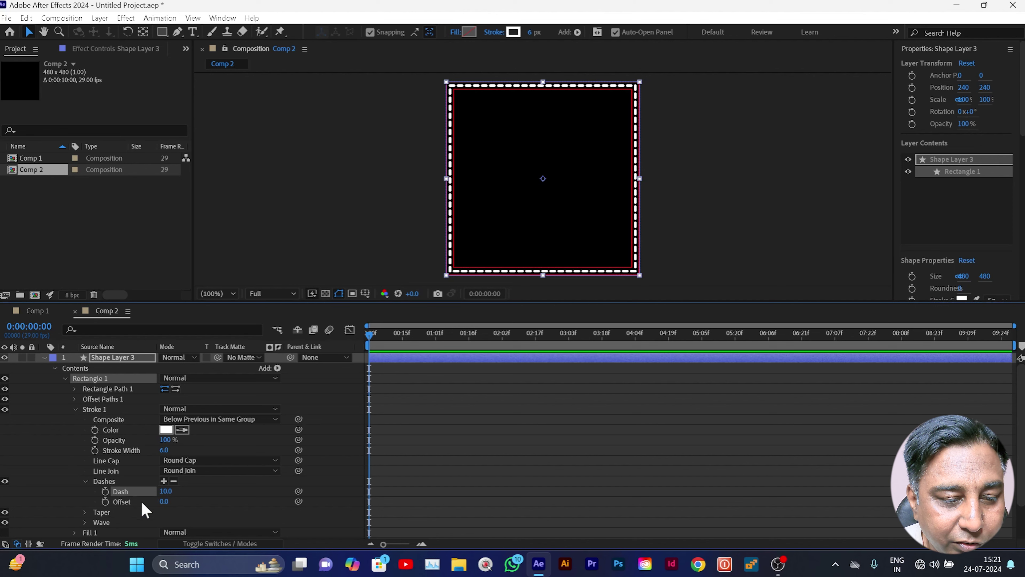
left_click(165, 491)
type("15")
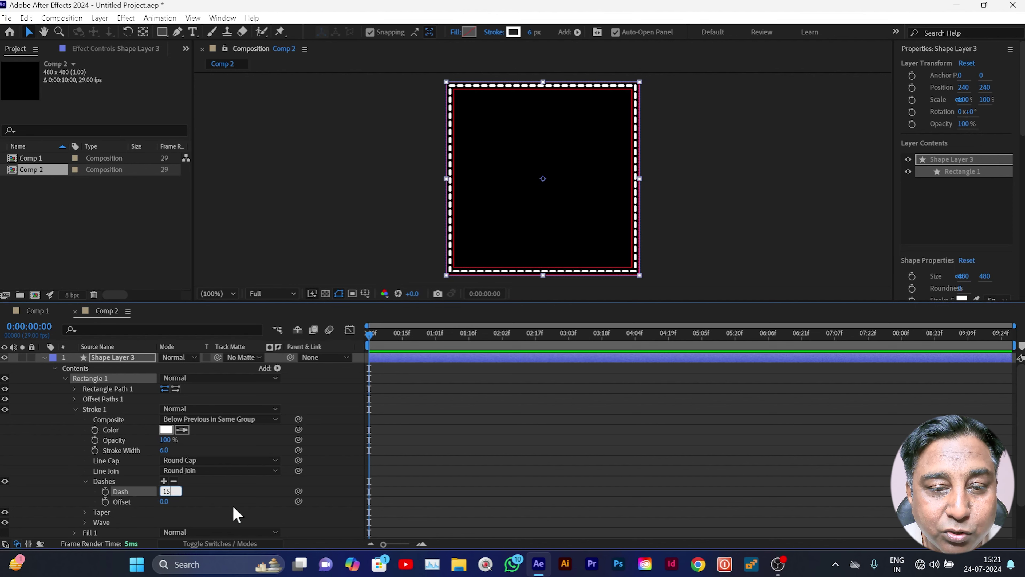
left_click(253, 493)
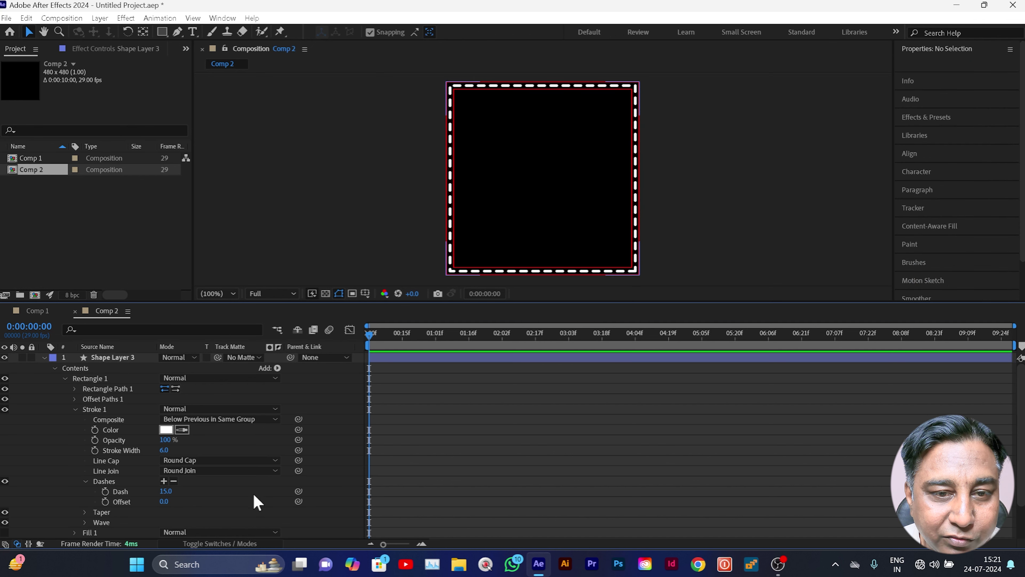
Drive the dash Offset with the expression time*-100, preview it, and return to the start
left_click(106, 502, "alt")
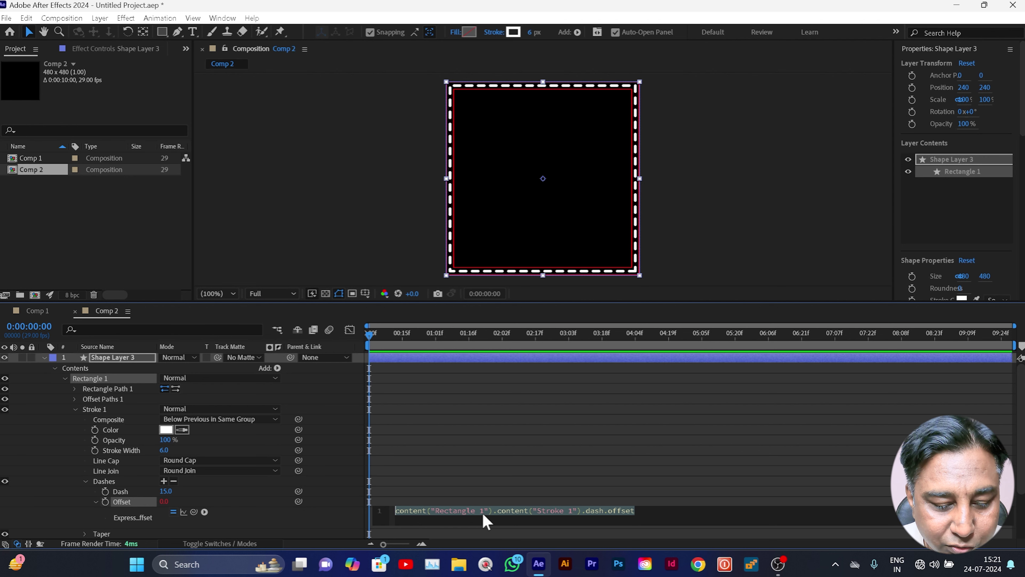
type("time")
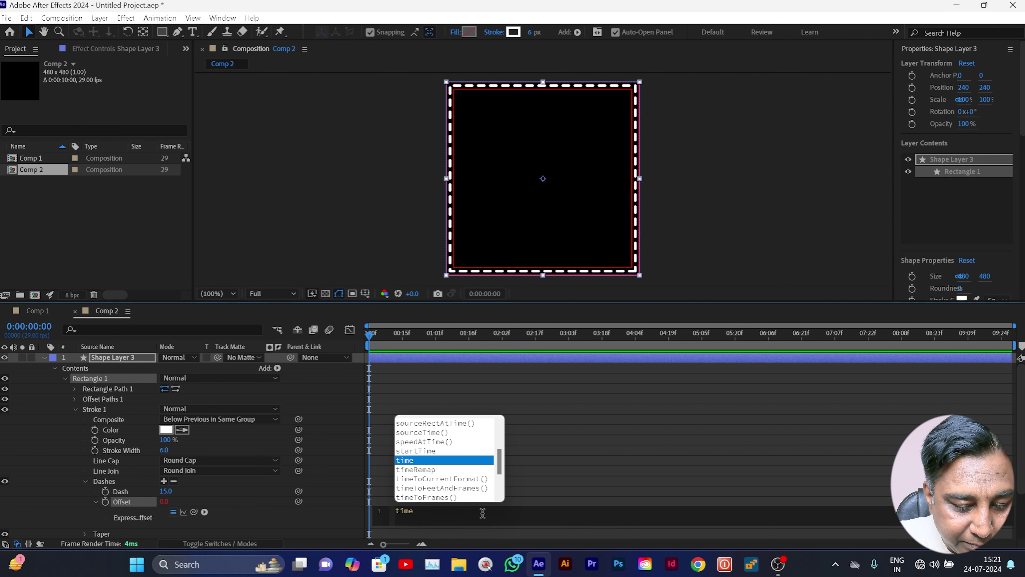
type("*")
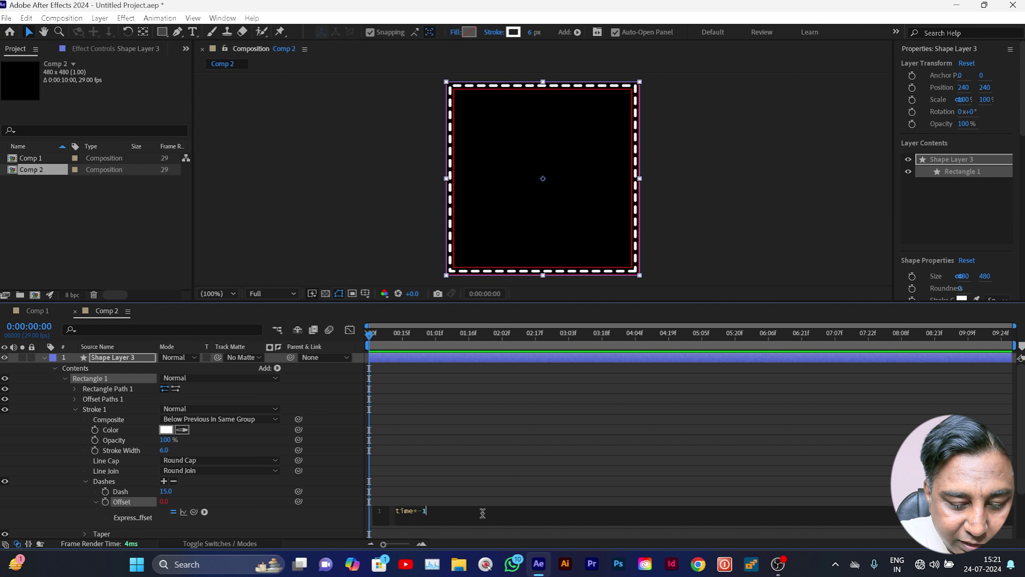
type("00")
left_click(304, 514)
key("space")
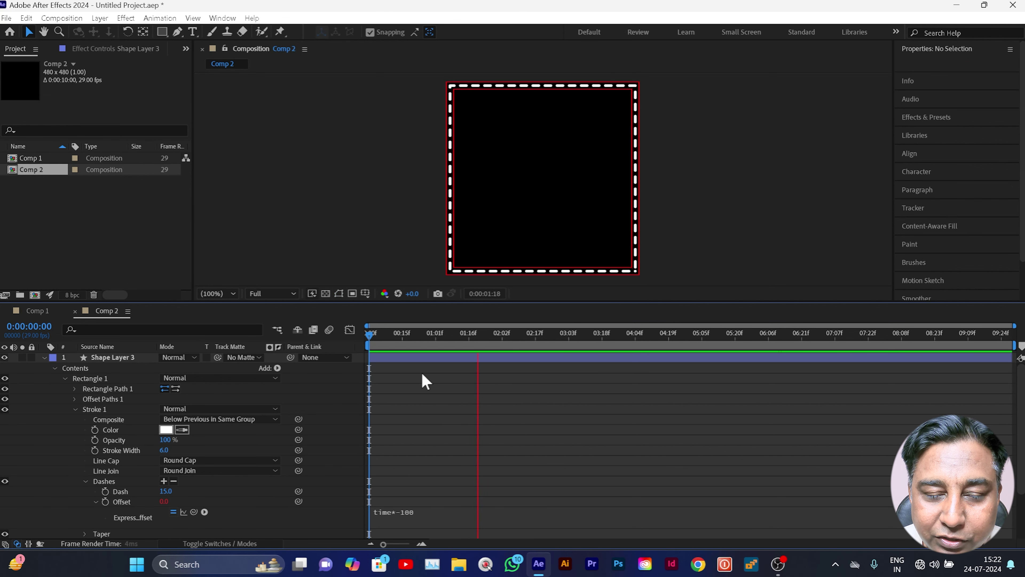
key("space")
key("Home")
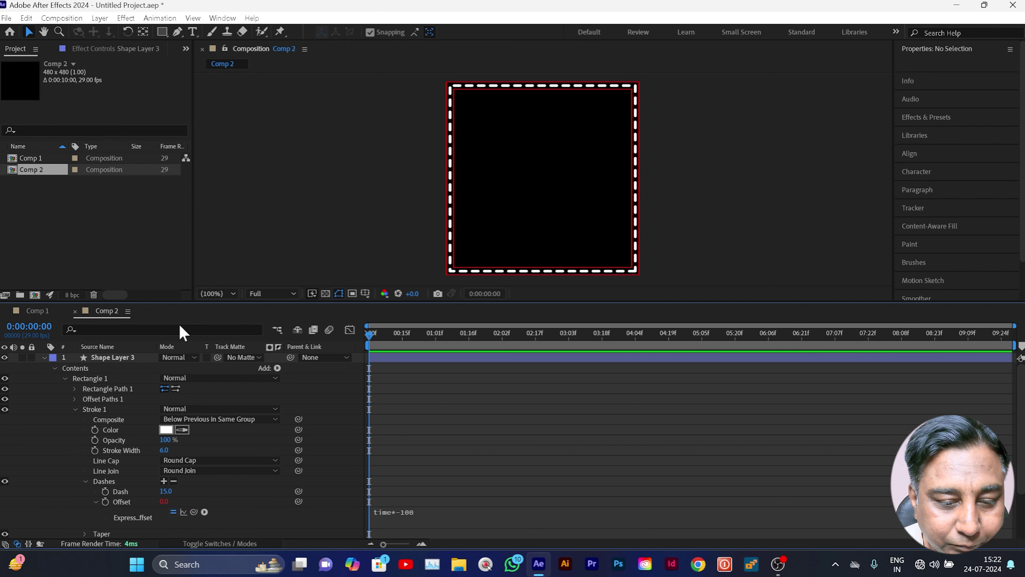
Collapse Shape Layer 3 and start Composition Settings for a new Comp 3
left_click(43, 358)
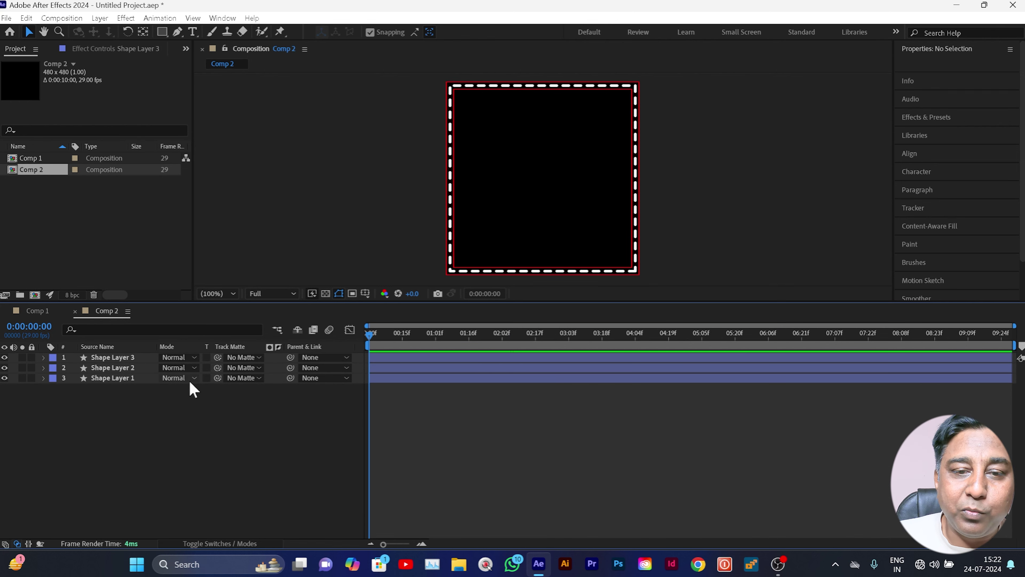
left_click(36, 294)
left_click(486, 165)
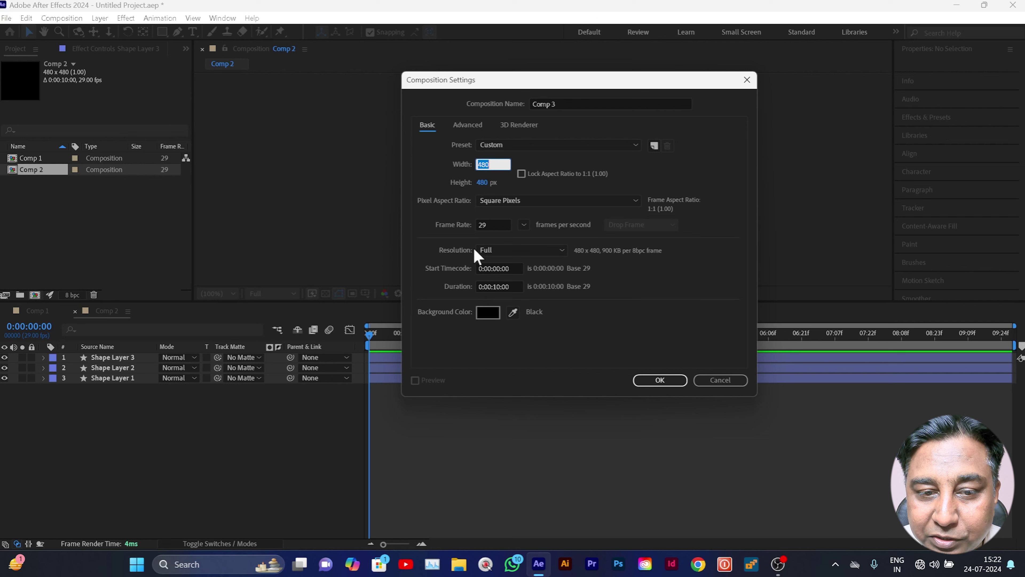
Set Comp 3's size to 1800 × 720 px and create it
type("1800")
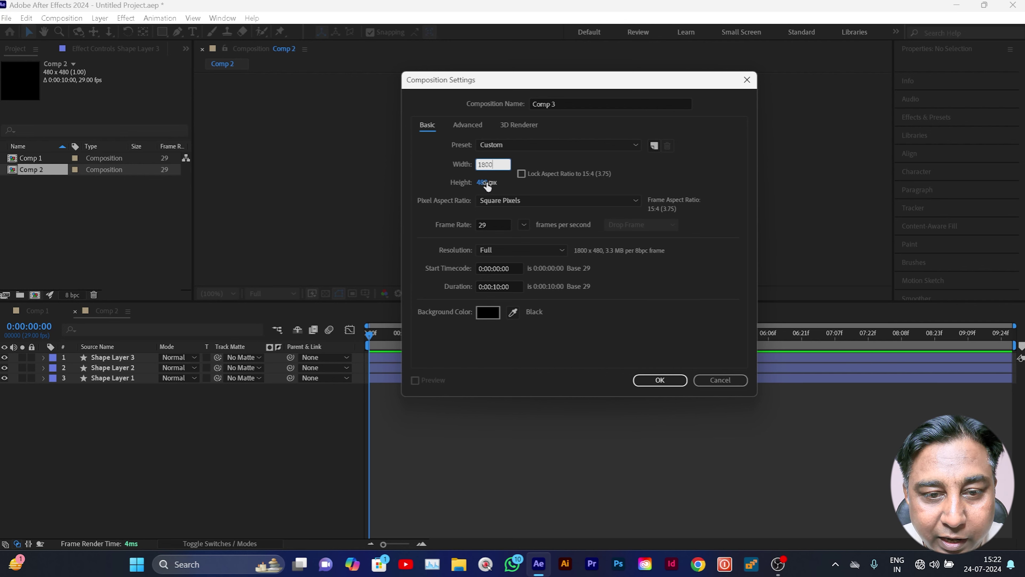
type("720")
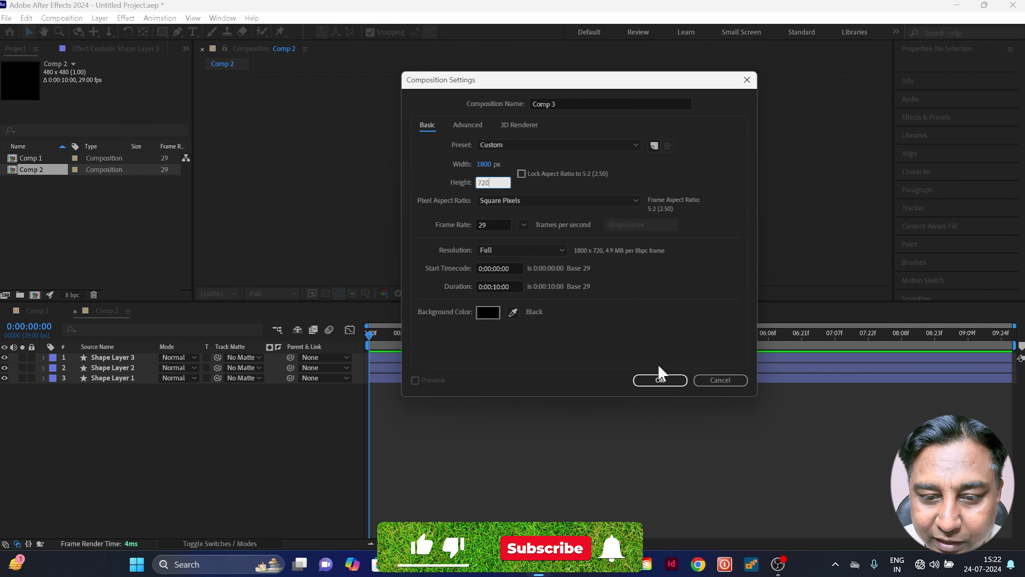
left_click(661, 381)
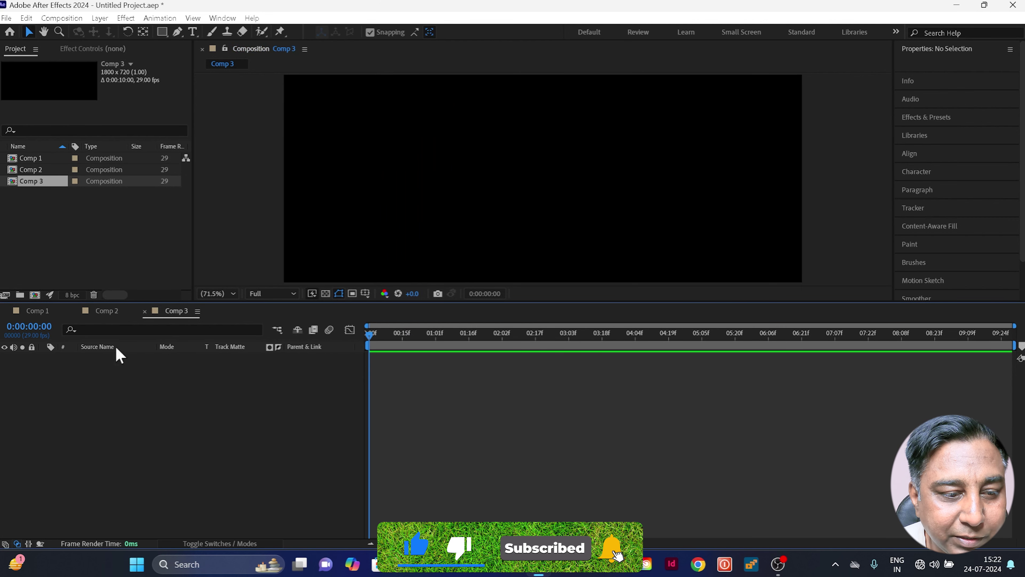
Place Comp 1 and Comp 2 into Comp 3 as nested layers
left_click(40, 158)
left_click_drag(38, 161, 136, 389)
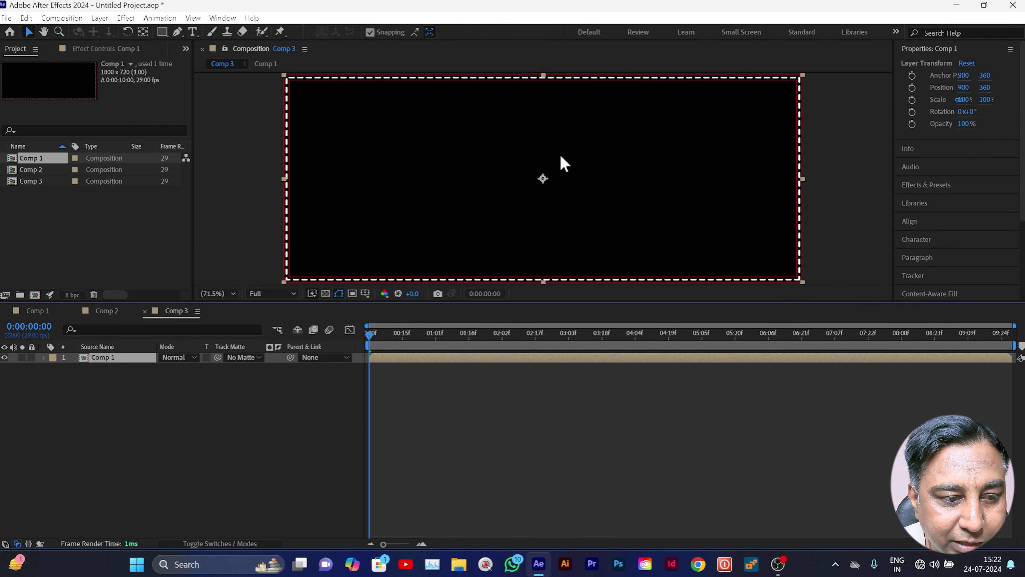
left_click(107, 312)
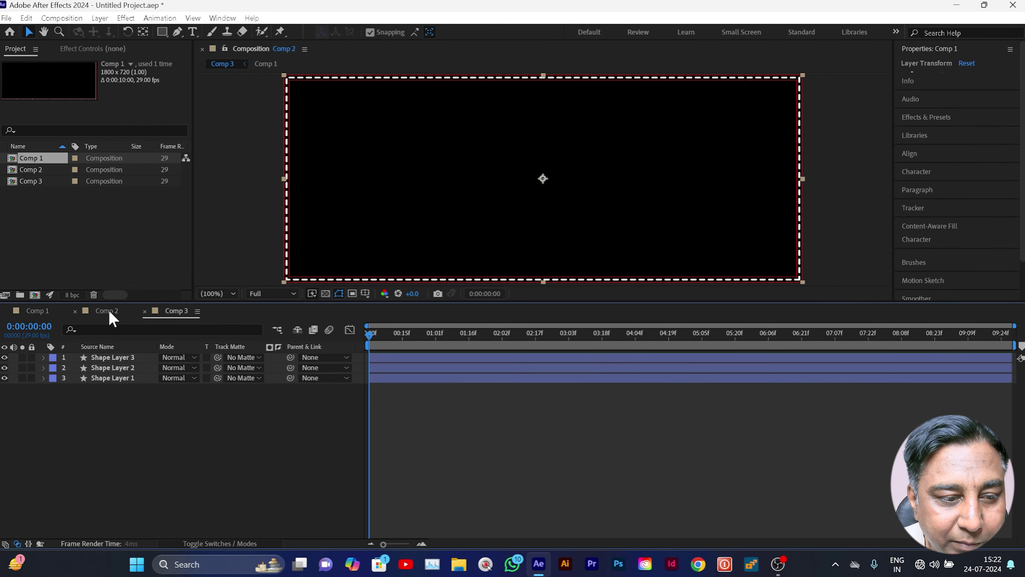
left_click(42, 311)
left_click_drag(44, 170, 52, 171)
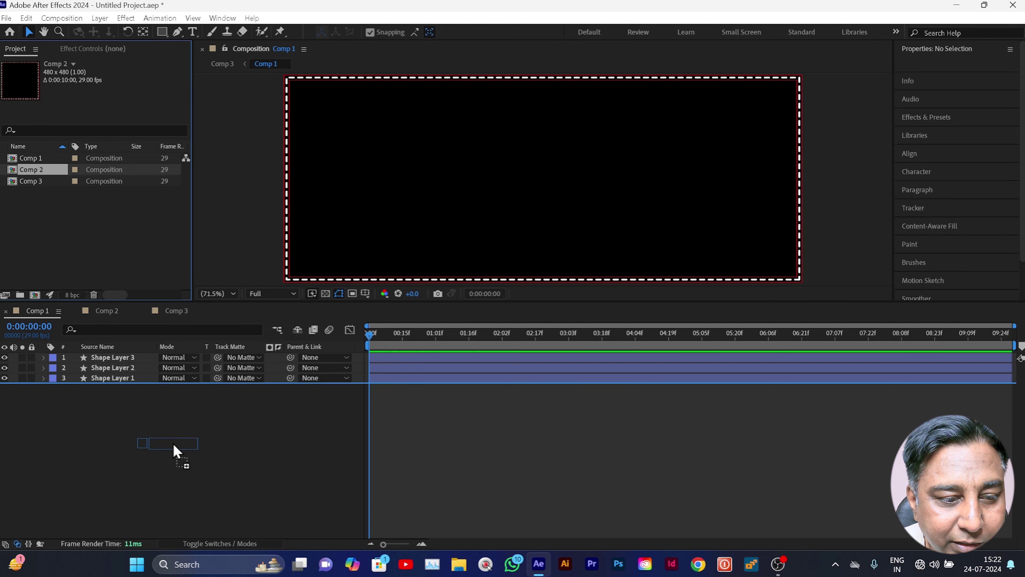
left_click(181, 314)
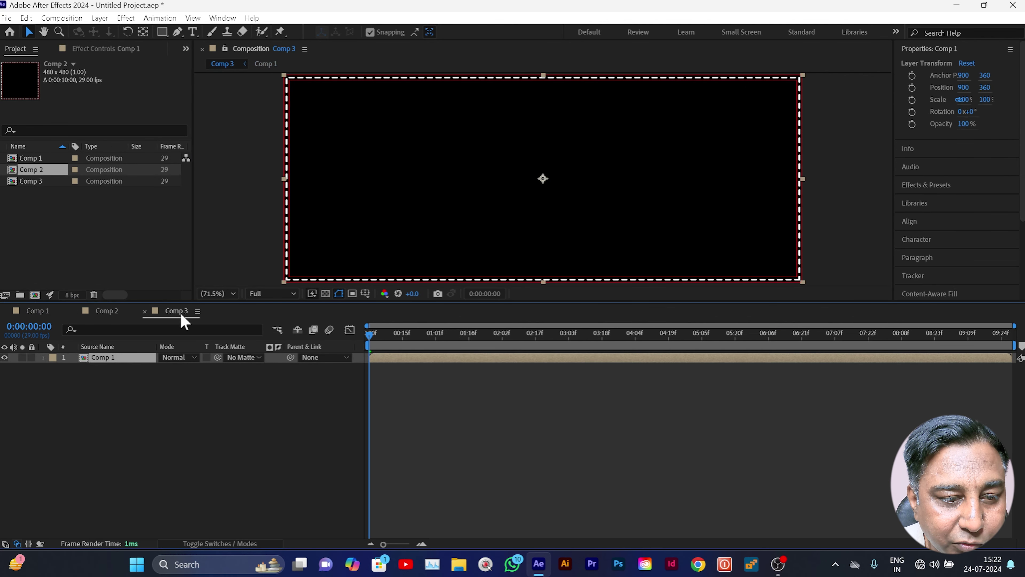
left_click_drag(46, 180, 133, 410)
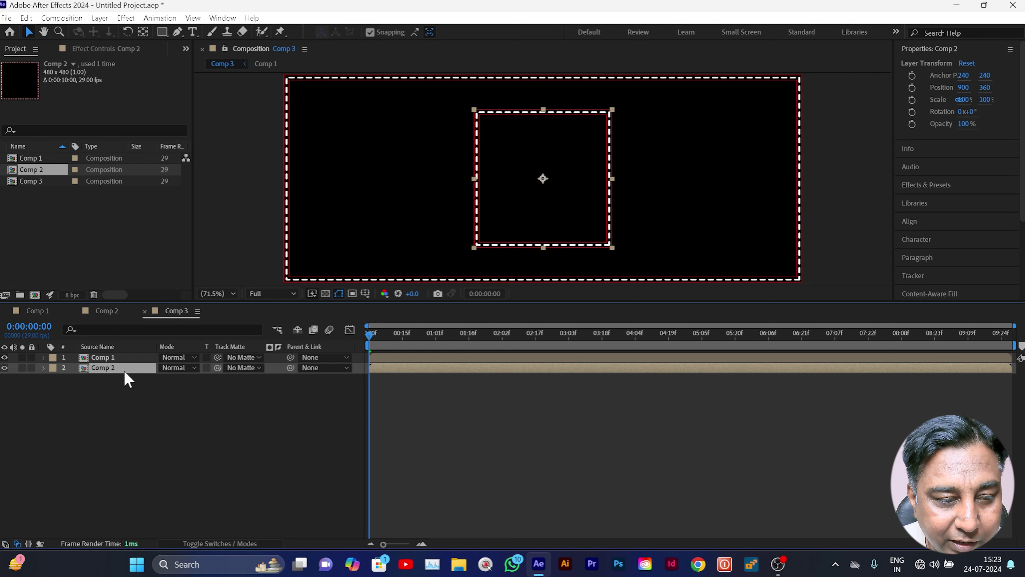
Rotate the Comp 2 layer 45° into a diamond
key("r")
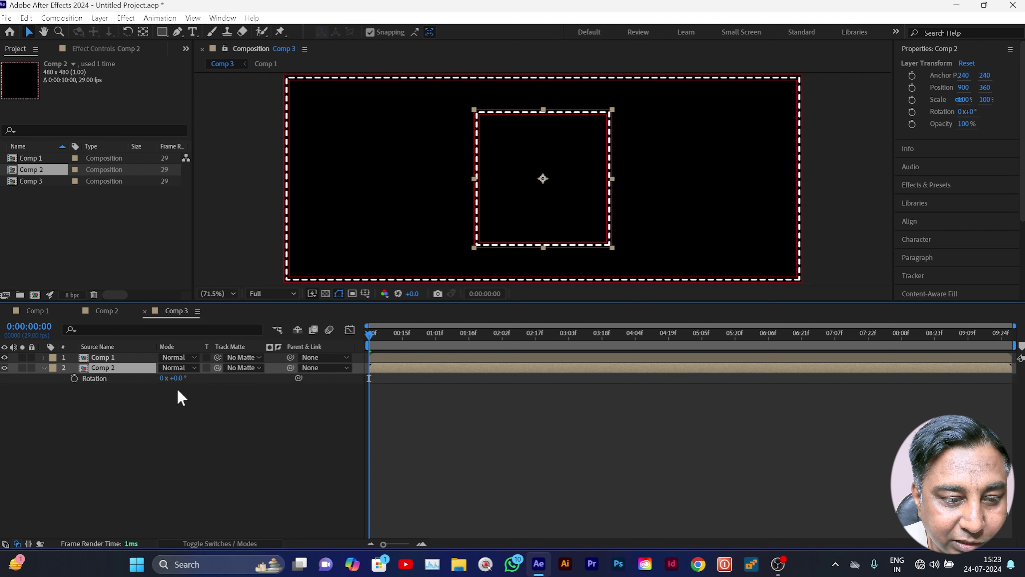
left_click(178, 377)
type("45")
left_click(201, 461)
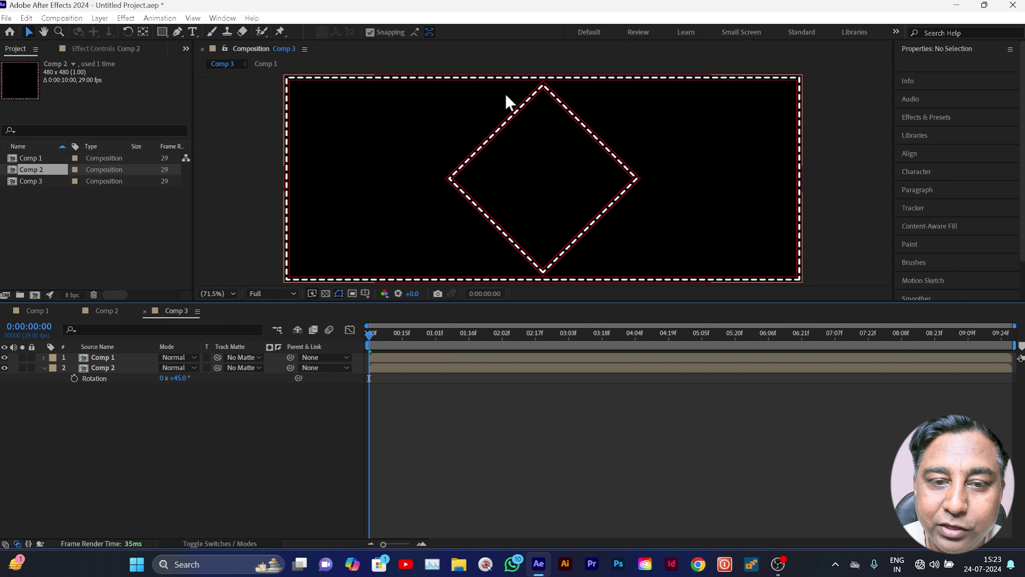
left_click(43, 367)
Rename the rotated Comp 2 layer to main
left_click(103, 369)
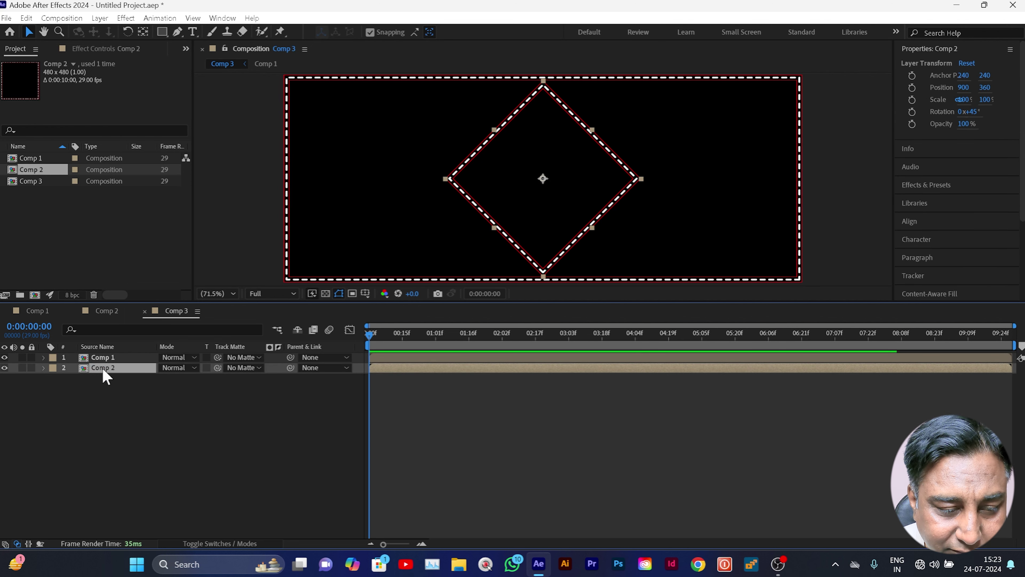
right_click(103, 372)
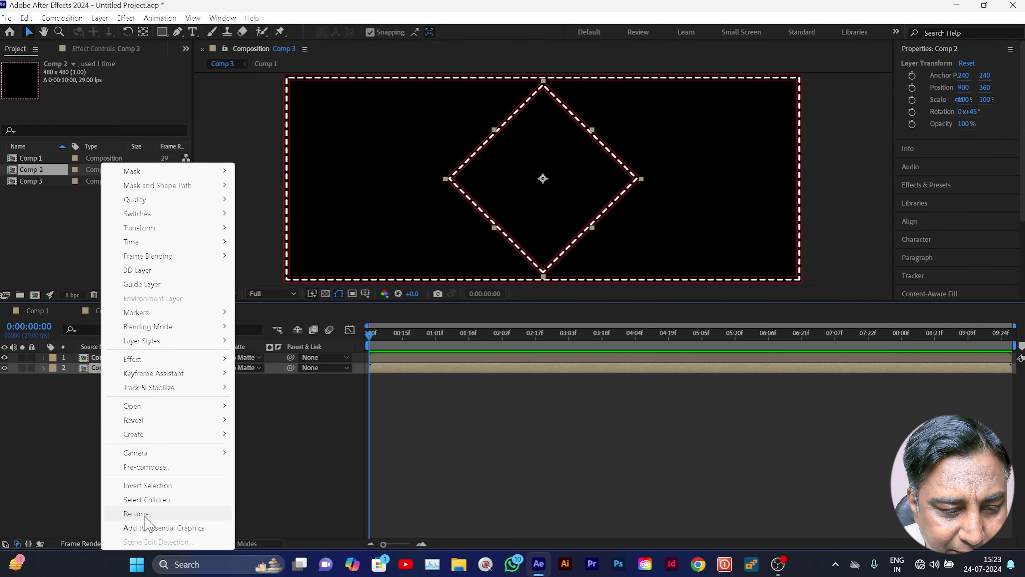
left_click(136, 514)
type("main")
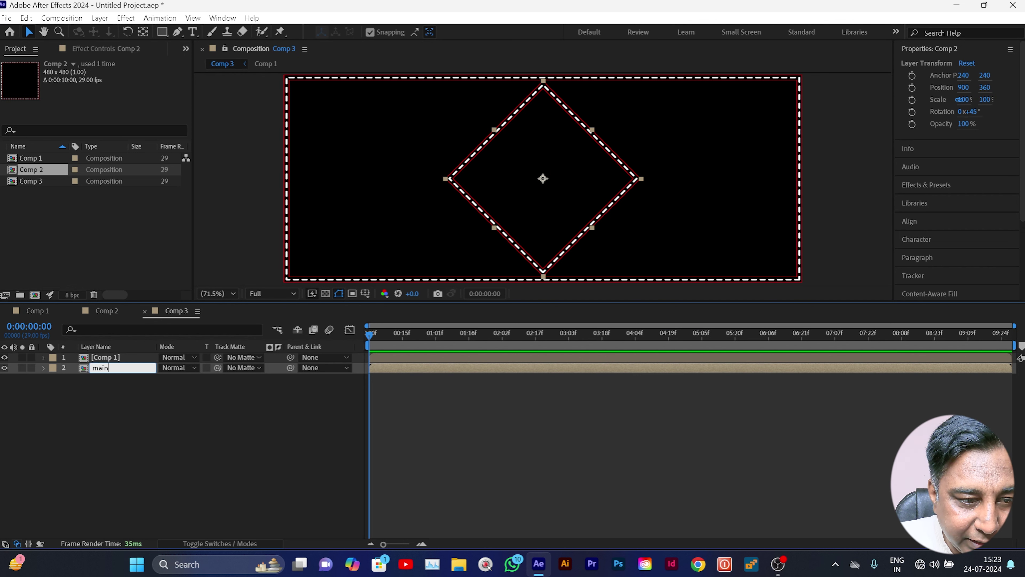
left_click(131, 489)
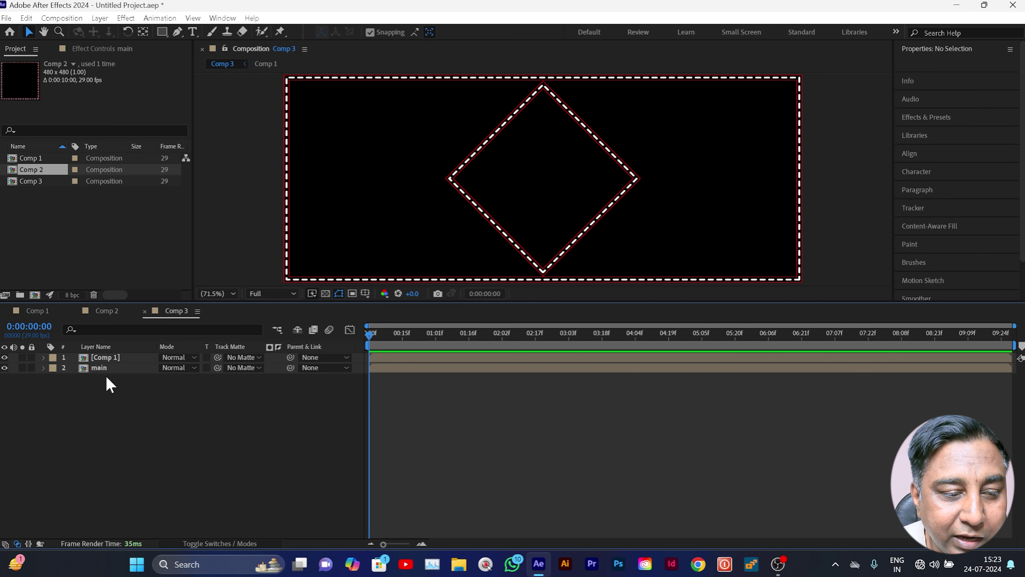
left_click(111, 368)
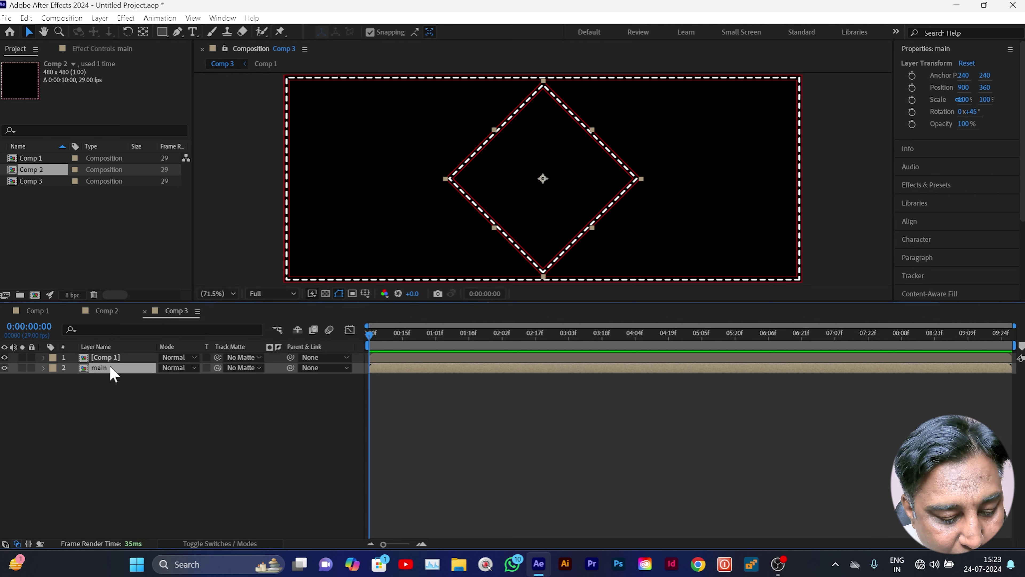
Duplicate main and shift the copy, main 2, to the right
key("ctrl+d")
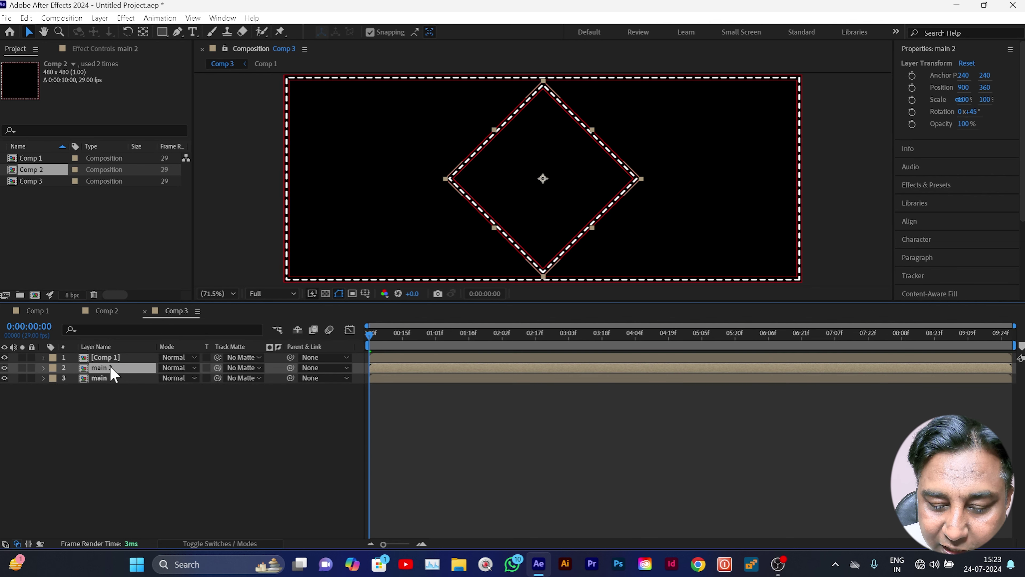
key("shift+Right")
key("shift+Right")
key("shift+Right")
key("shift+Right")
key("shift+Right")
key("shift+Right")
key("shift+Right")
key("shift+Right")
key("shift+Right")
key("shift+Right")
key("shift+Right")
key("shift+Right")
key("shift+Right")
key("shift+Right")
key("shift+Right")
key("shift+Right")
key("shift+Right")
key("shift+Right")
key("shift+Right")
key("shift+Right")
key("shift+Right")
key("shift+Right")
key("shift+Right")
key("shift+Right")
key("shift+Right")
key("shift+Right")
key("shift+Right")
key("shift+Right")
key("shift+Right")
key("Left")
key("Left")
key("Left")
key("Left")
key("Left")
key("Left")
key("Left")
key("Left")
key("Left")
key("Left")
key("Left")
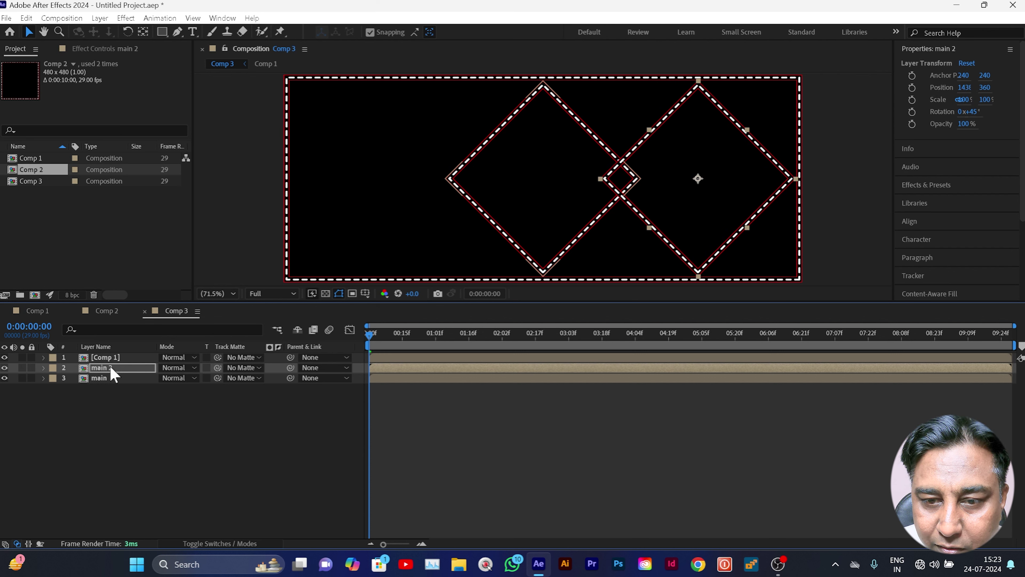
left_click(59, 419)
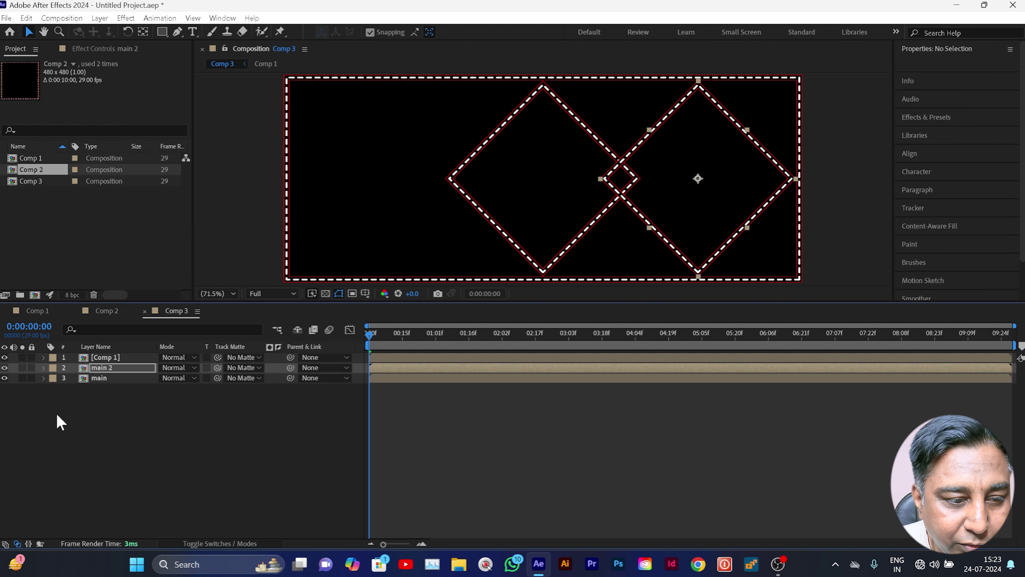
left_click(92, 368)
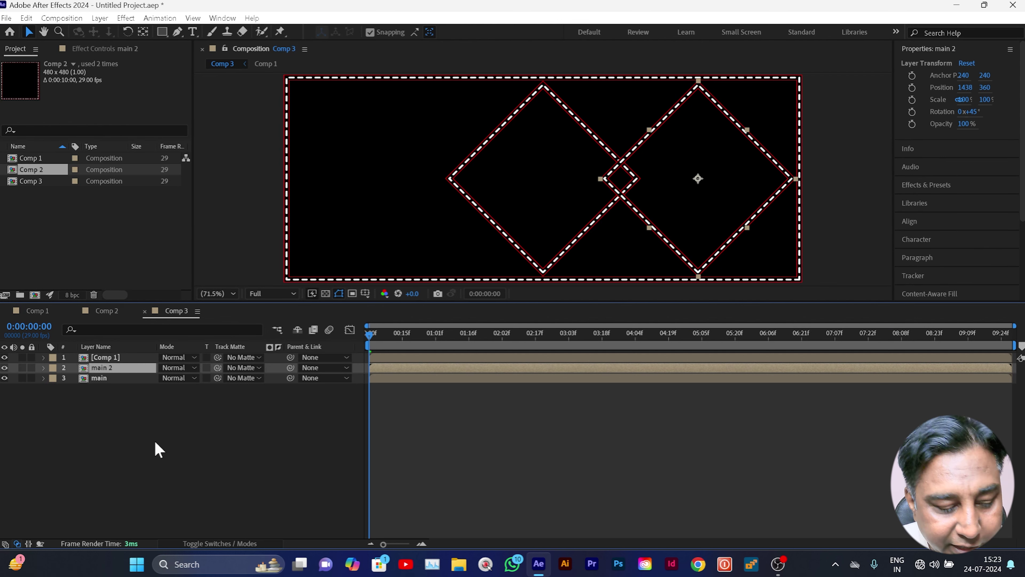
Duplicate again to place main 3 on the left, then move main up the layer stack
key("ctrl+d")
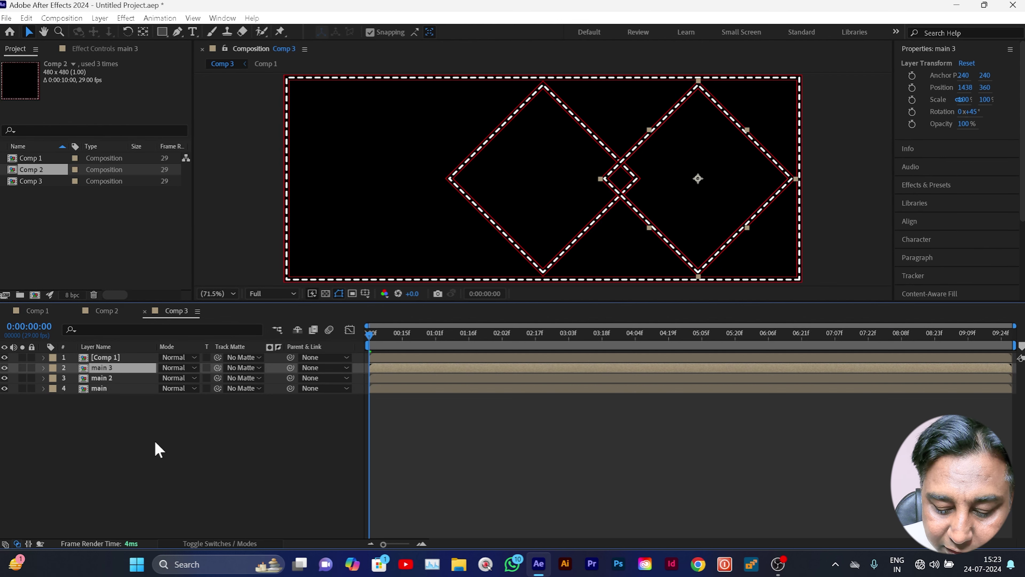
key("shift+Left")
key("shift+Left")
key("shift+Left")
key("shift+Left")
key("shift+Left")
key("shift+Left")
key("shift+Left")
key("shift+Left")
key("shift+Left")
key("shift+Left")
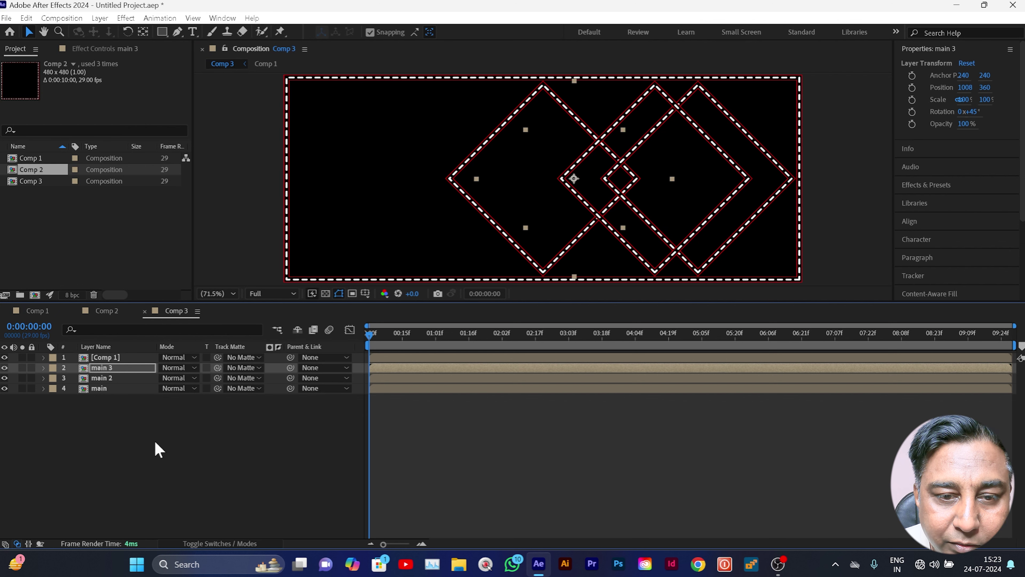
key("shift+Left")
key("shift+Left")
key("shift+Left")
key("shift+Left")
key("shift+Left")
key("shift+Left")
key("shift+Left")
key("shift+Left")
key("shift+Left")
key("shift+Left")
key("shift+Left")
key("shift+Left")
key("shift+Left")
key("shift+Left")
key("shift+Left")
key("shift+Left")
key("shift+Left")
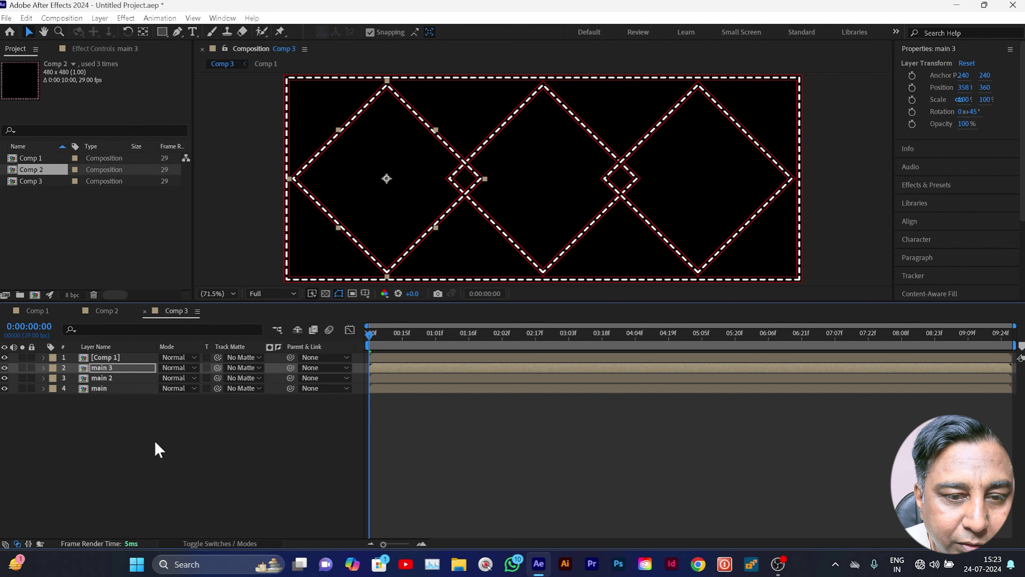
left_click(124, 491)
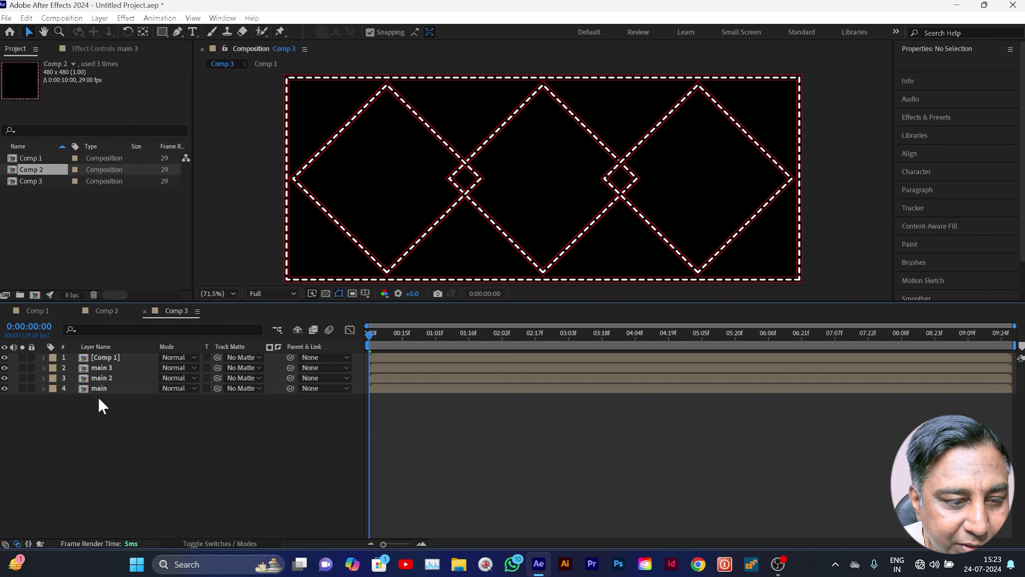
left_click(100, 388)
left_click_drag(103, 388, 104, 364)
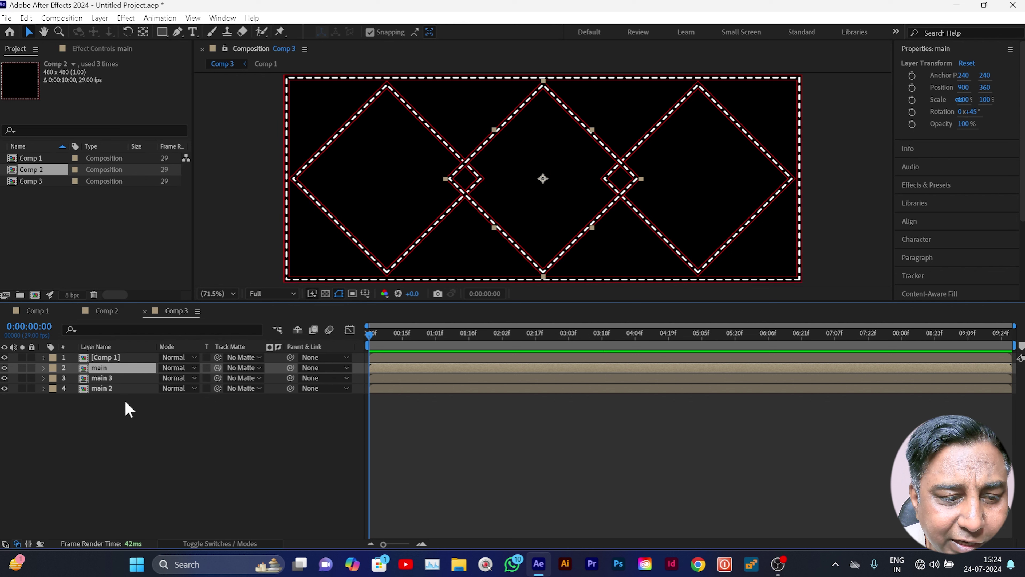
Duplicate main 3 as main 4 and nudge it into the top-left corner
left_click(116, 389)
left_click(116, 380)
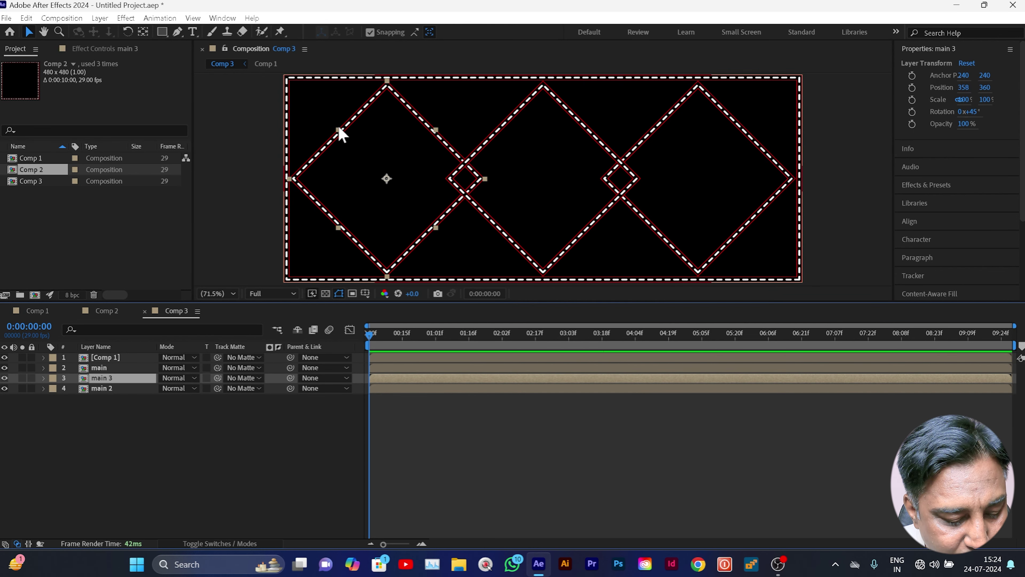
key("ctrl+d")
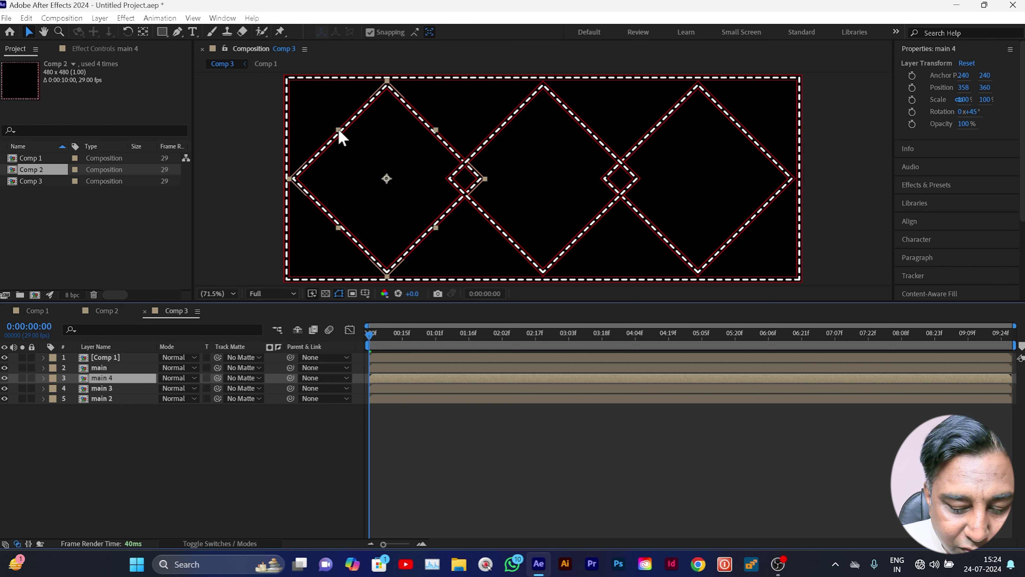
key("shift+Up")
key("shift+Up")
key("shift+Up")
key("shift+Up")
key("shift+Up")
key("shift+Up")
key("shift+Up")
key("shift+Up")
key("shift+Up")
key("shift+Up")
key("shift+Up")
key("shift+Up")
key("shift+Up")
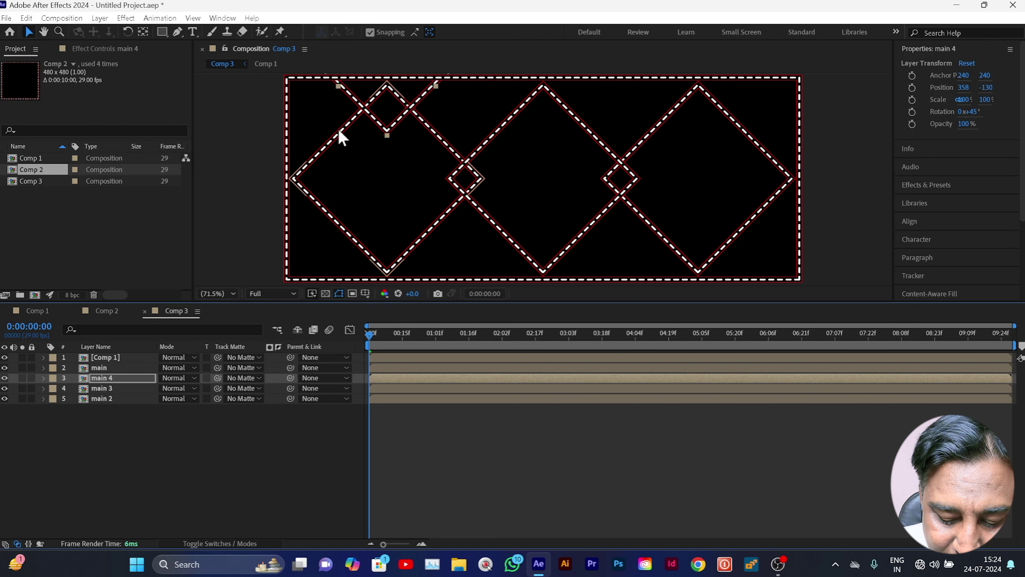
key("shift+Left")
key("shift+Left")
key("shift+Left")
key("shift+Left")
key("shift+Left")
key("shift+Left")
key("shift+Left")
key("shift+Left")
key("shift+Left")
key("shift+Left")
key("shift+Left")
key("shift+Left")
key("shift+Up")
key("shift+Up")
key("shift+Up")
key("shift+Up")
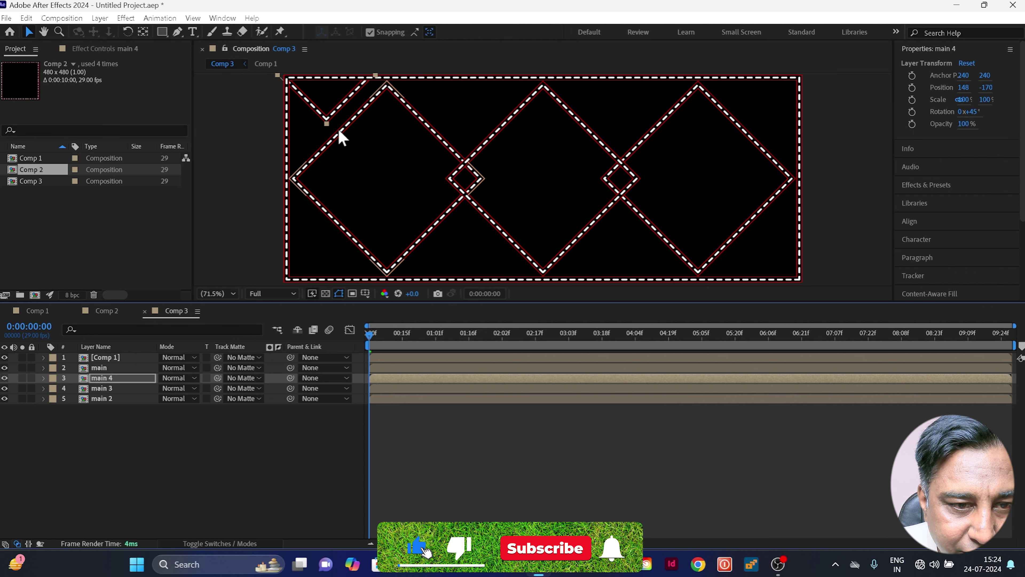
key("Right")
key("Right")
key("Right")
key("Right")
key("shift+Right")
key("Down")
key("Down")
key("Down")
key("Down")
key("Down")
key("Down")
key("Down")
key("Down")
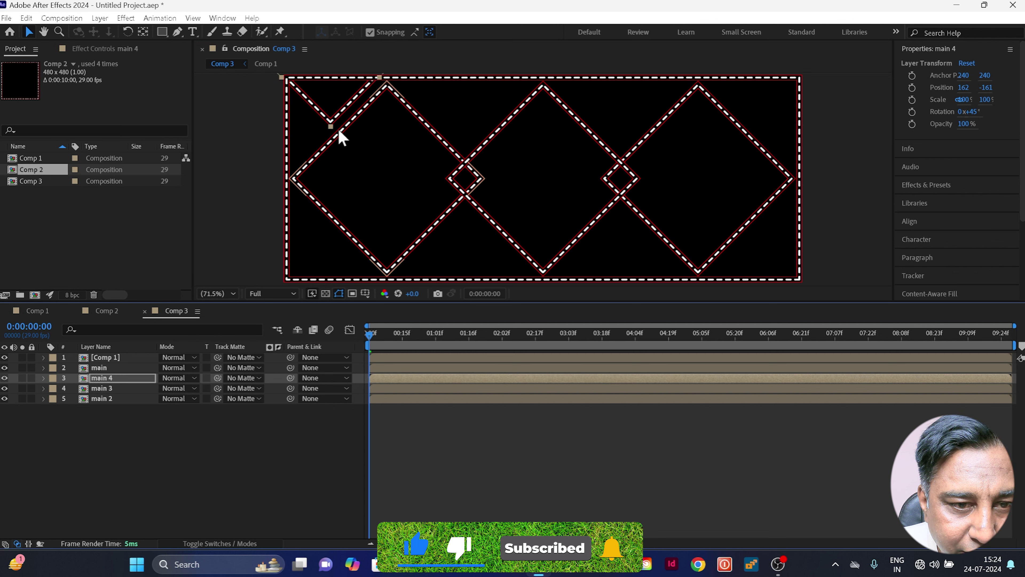
key("Down")
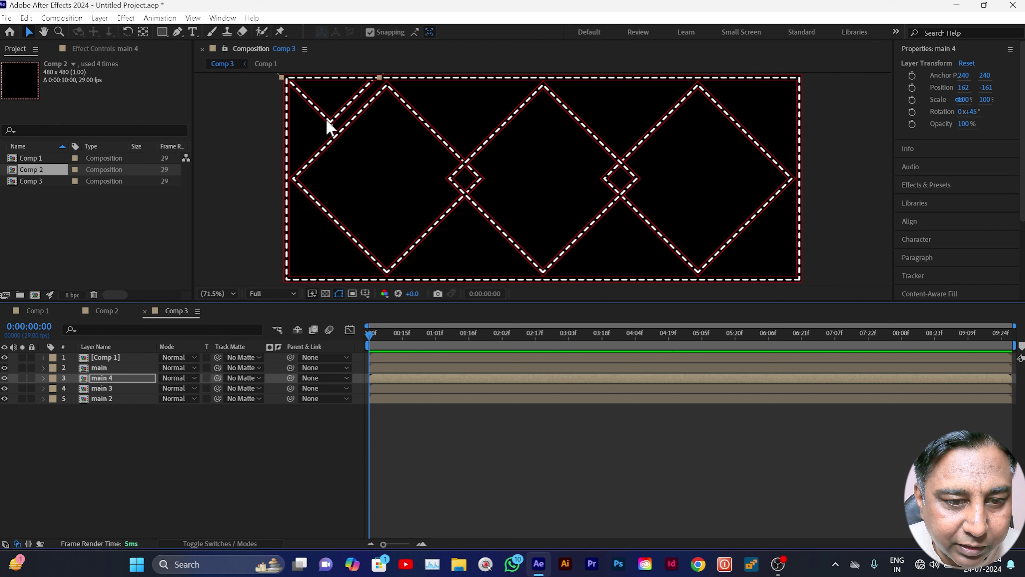
Duplicate main 4 as main 5 and move it to the bottom-left, around 162, 879
key("ctrl+d")
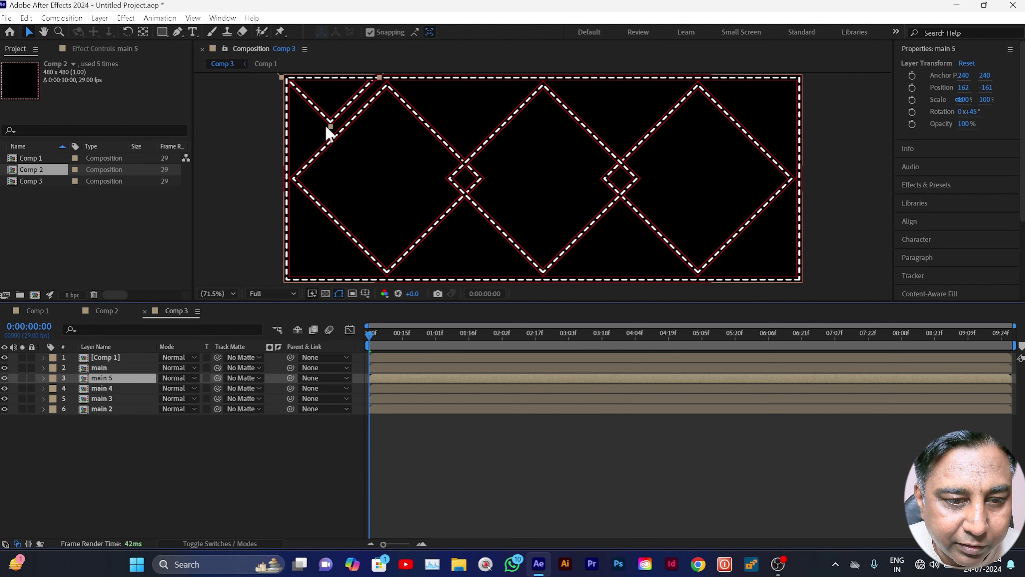
key("shift+Down")
key("shift+Down")
key("shift+Down")
key("shift+Down")
key("shift+Down")
key("shift+Down")
key("shift+Down")
key("shift+Down")
key("shift+Down")
key("shift+Down")
key("shift+Down")
key("shift+Down")
key("shift+Down")
key("shift+Down")
key("shift+Down")
key("shift+Down")
key("shift+Down")
key("shift+Down")
key("shift+Down")
key("shift+Down")
key("shift+Down")
key("shift+Down")
key("shift+Down")
key("shift+Down")
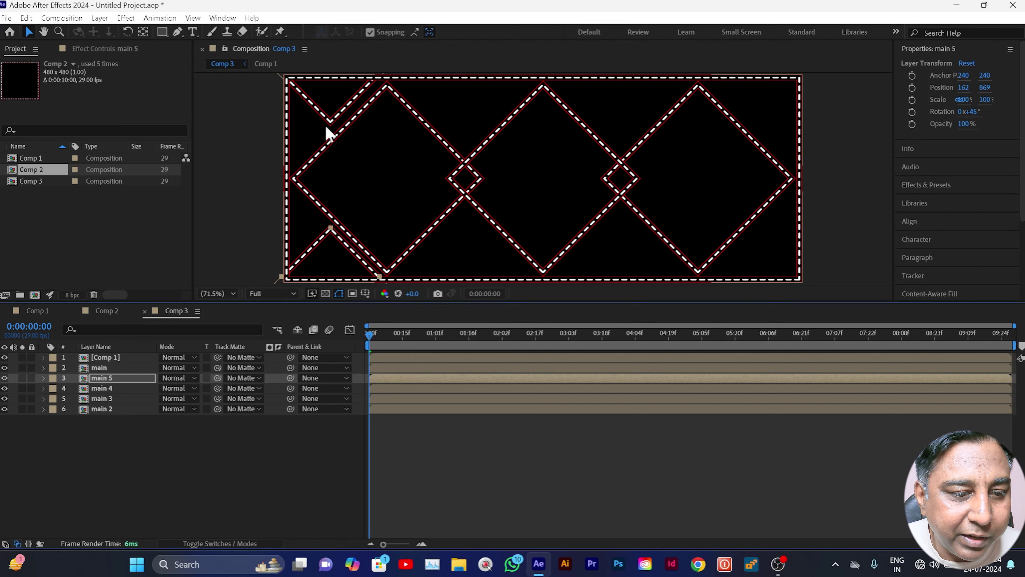
key("shift+Down")
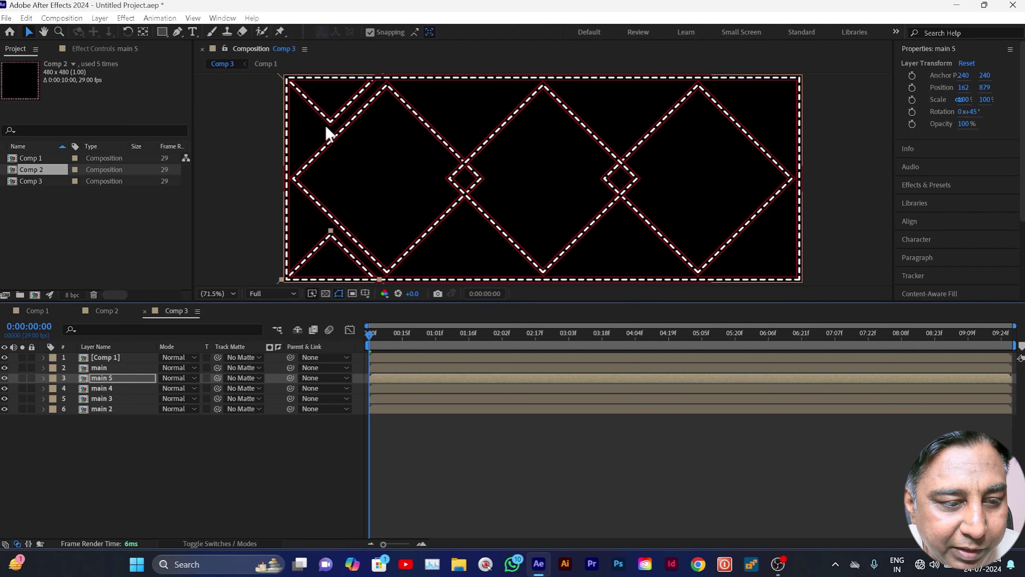
key("Up")
key("Up")
key("Down")
key("Down")
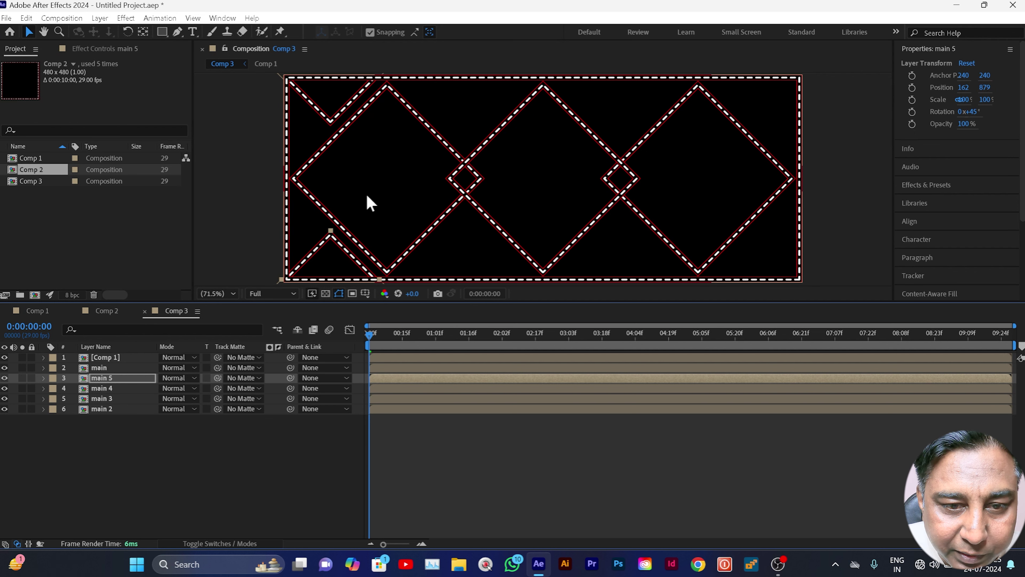
Nudge the main diamond copy up and left into the top-left lattice position
left_click(108, 367)
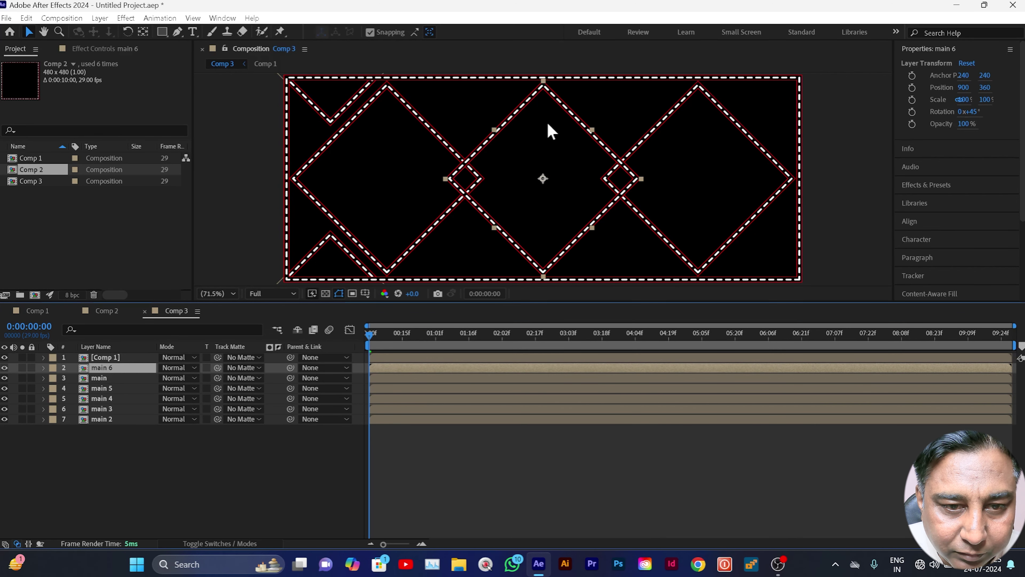
key("shift+Up")
key("shift+Up")
key("shift+Up")
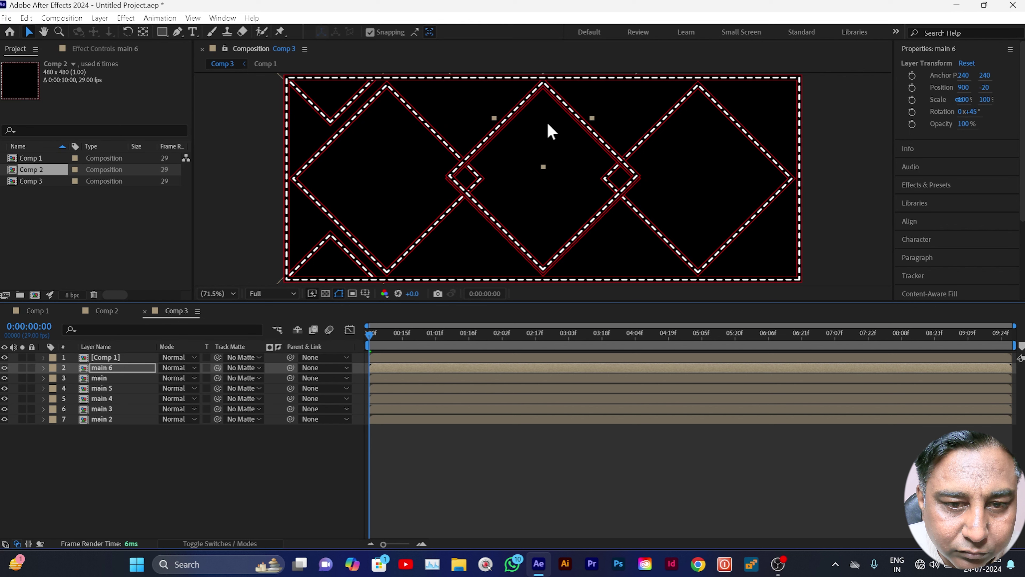
key("shift+Up")
key("shift+Up")
key("shift+Left")
key("shift+Left")
key("shift+Left")
key("shift+Left")
key("shift+Left")
key("shift+Left")
key("shift+Left")
key("shift+Left")
key("shift+Left")
key("shift+Left")
key("shift+Left")
key("shift+Left")
key("shift+Left")
key("shift+Left")
key("shift+Up")
key("shift+Up")
key("shift+Left")
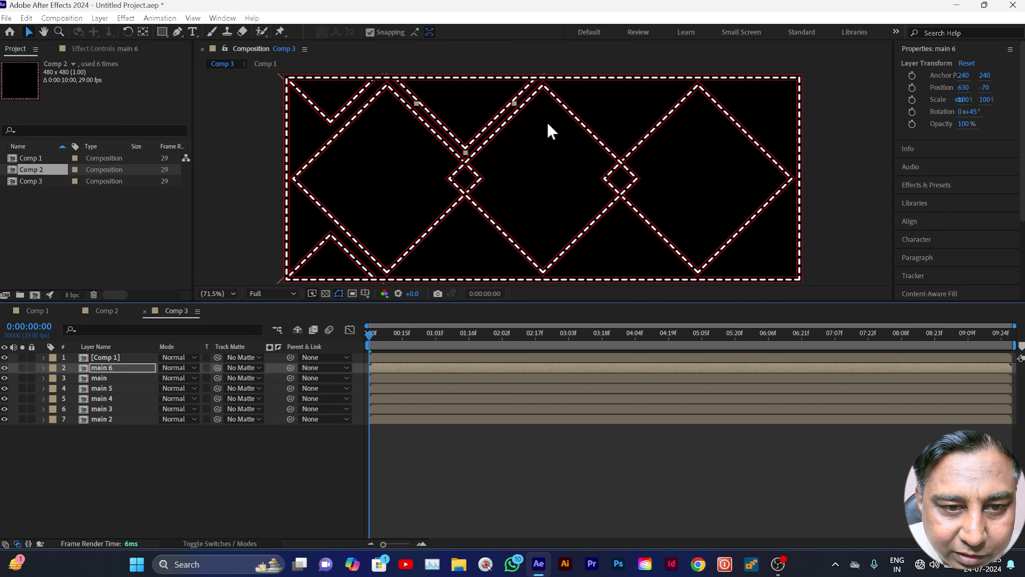
key("shift+Up")
key("Right")
key("Right")
key("Right")
key("Right")
key("Right")
key("Up")
key("Up")
key("Right")
key("Right")
key("Up")
key("Up")
key("Up")
key("Up")
key("Up")
key("Up")
key("Up")
key("Up")
key("Up")
key("Up")
key("Up")
key("Up")
key("Up")
key("Up")
key("Up")
key("Right")
key("Down")
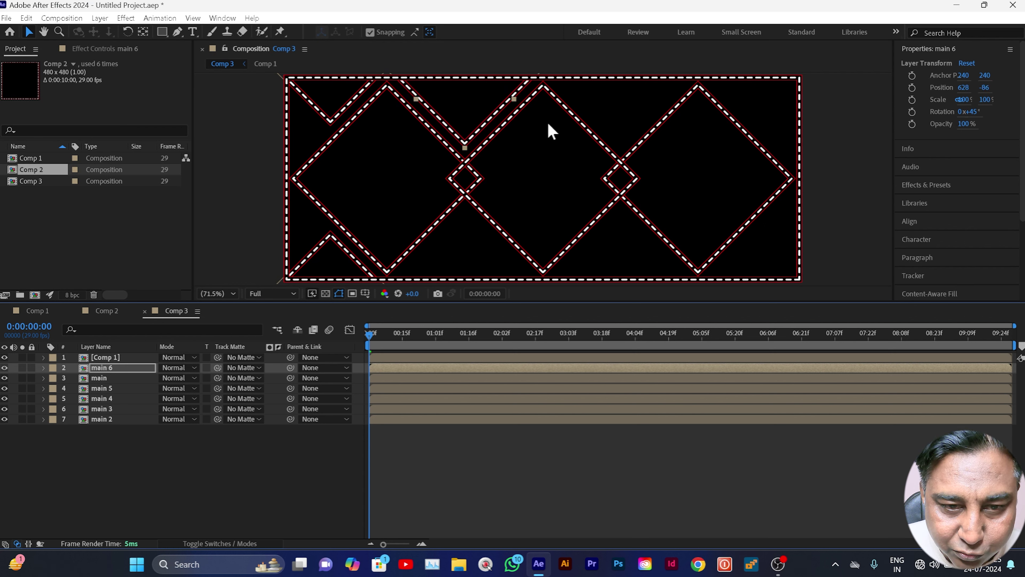
key("Down")
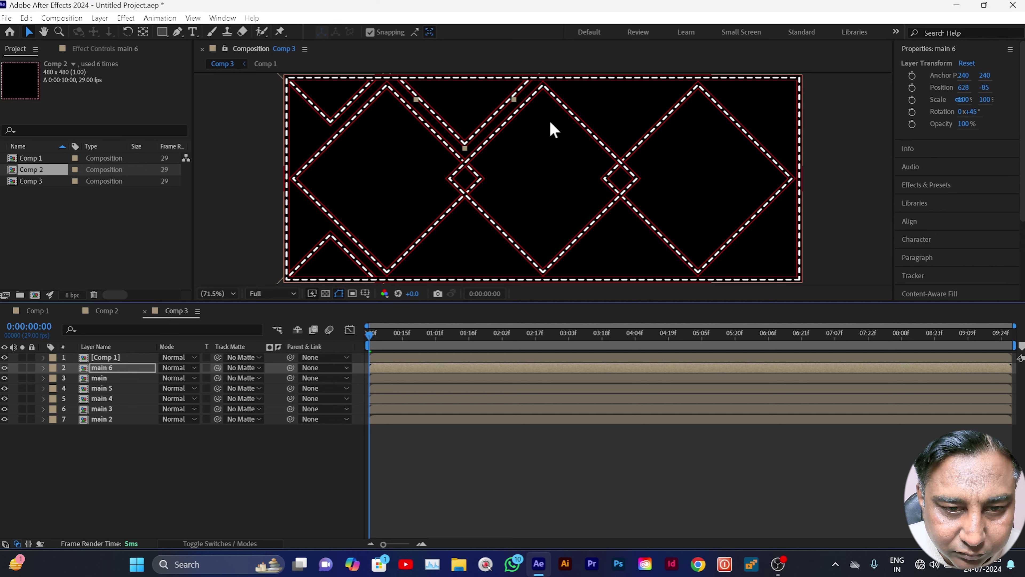
Duplicate the diamond twice, placing the copies along the bottom and lower right
key("ctrl+d")
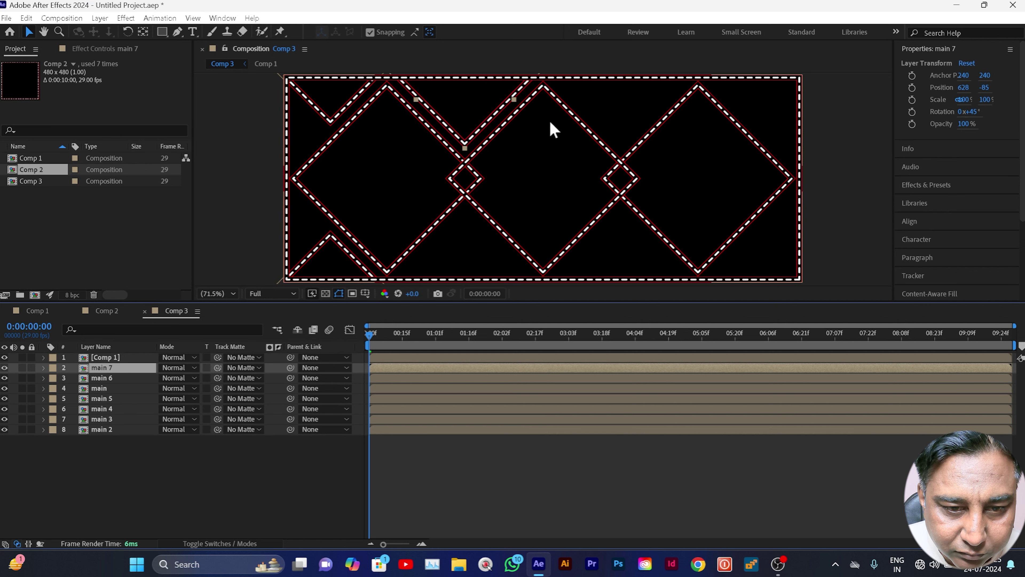
key("shift+Down")
key("shift+Down")
key("shift+Down")
key("shift+Down")
key("shift+Down")
key("shift+Down")
key("shift+Down")
key("shift+Down")
key("shift+Down")
key("shift+Down")
key("shift+Down")
key("shift+Down")
key("shift+Down")
key("shift+Down")
key("shift+Down")
key("shift+Down")
key("shift+Down")
key("shift+Down")
key("shift+Down")
key("shift+Down")
key("shift+Down")
key("shift+Down")
key("shift+Down")
key("shift+Down")
key("shift+Up")
key("shift+Up")
key("shift+Up")
key("Down")
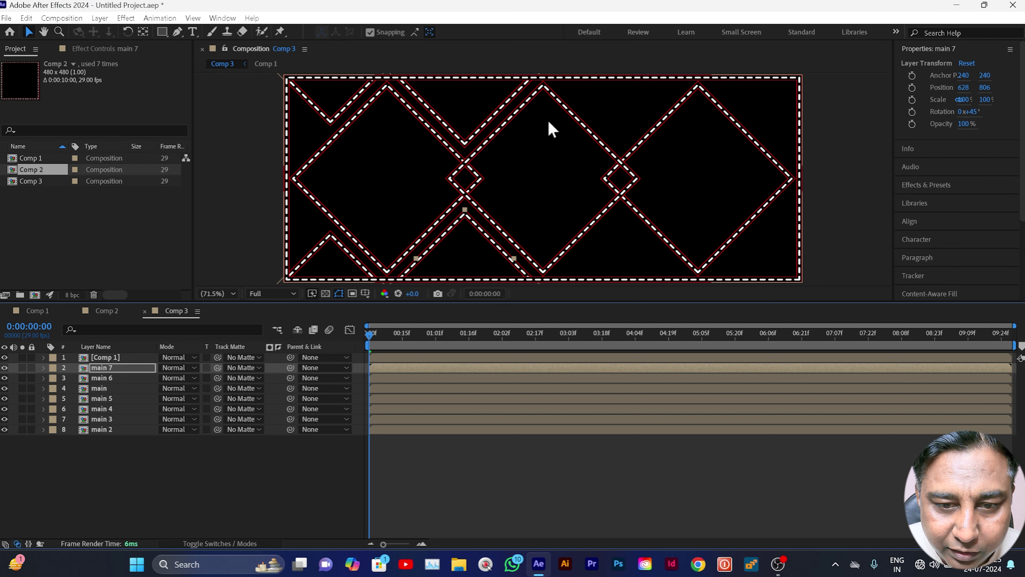
key("ctrl+d")
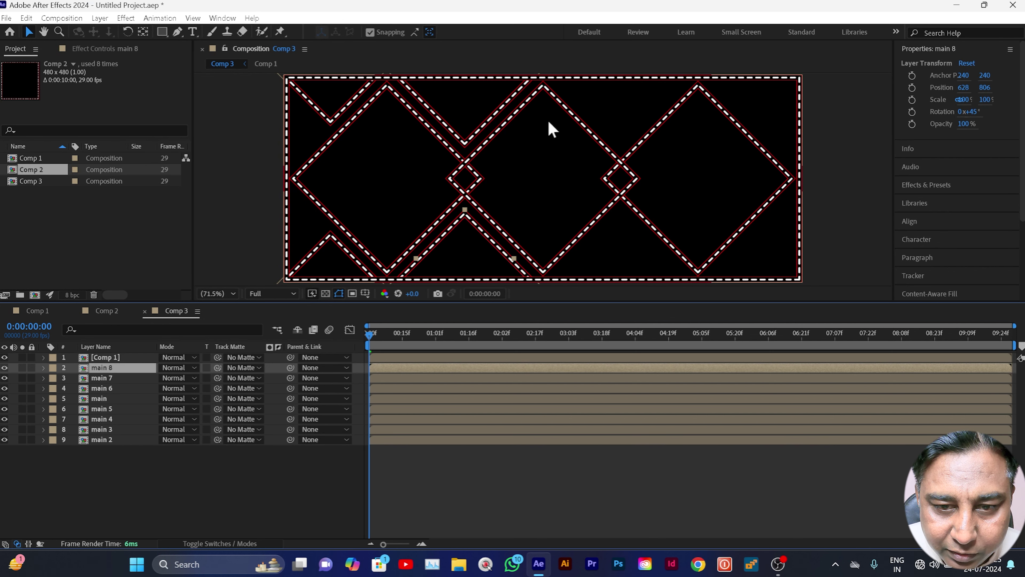
key("shift+Right")
key("shift+Right")
key("shift+Right")
key("shift+Right")
key("shift+Right")
key("shift+Right")
key("shift+Right")
key("shift+Right")
key("shift+Right")
key("shift+Right")
key("shift+Right")
key("shift+Right")
key("shift+Right")
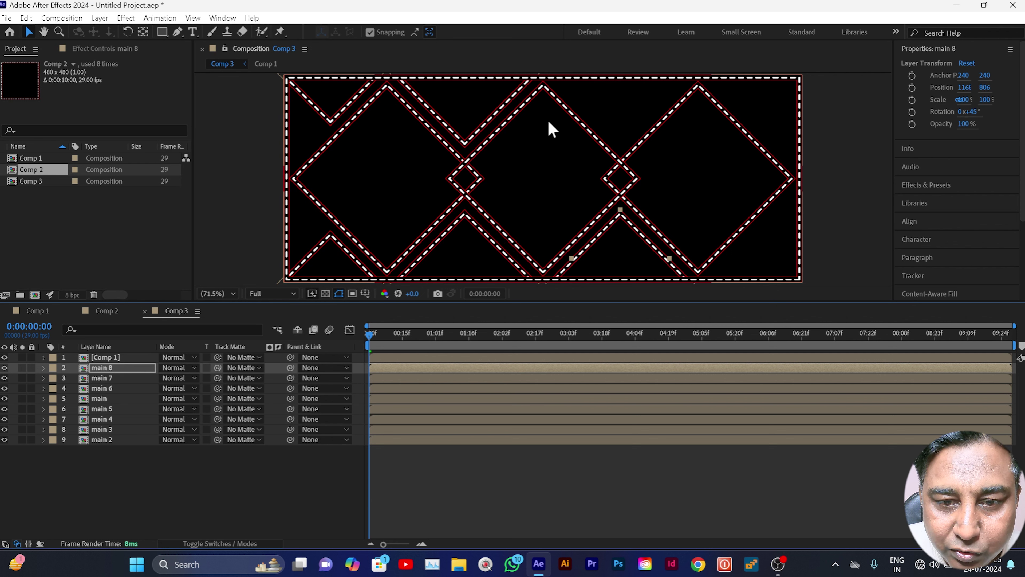
key("Right")
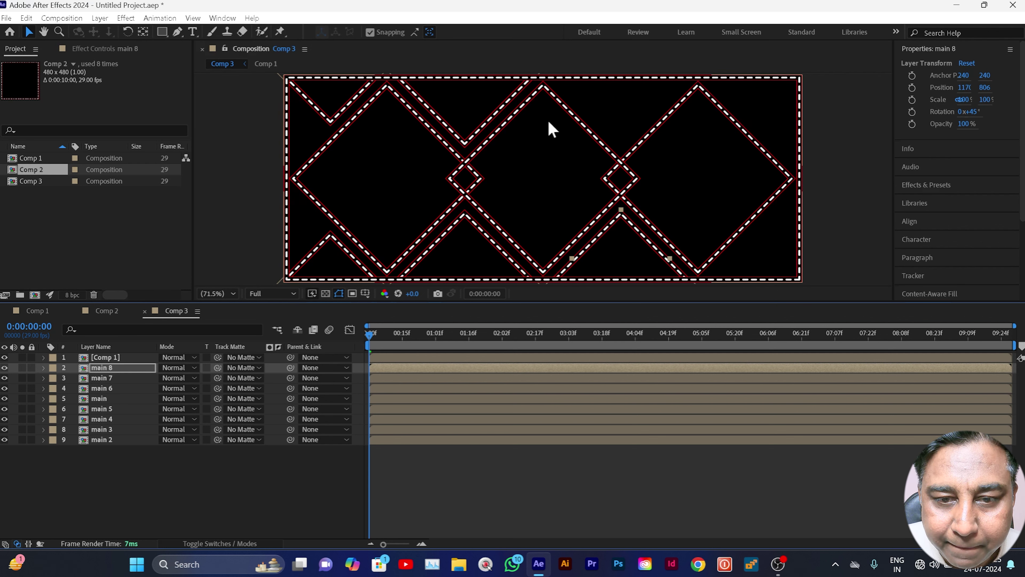
key("Left")
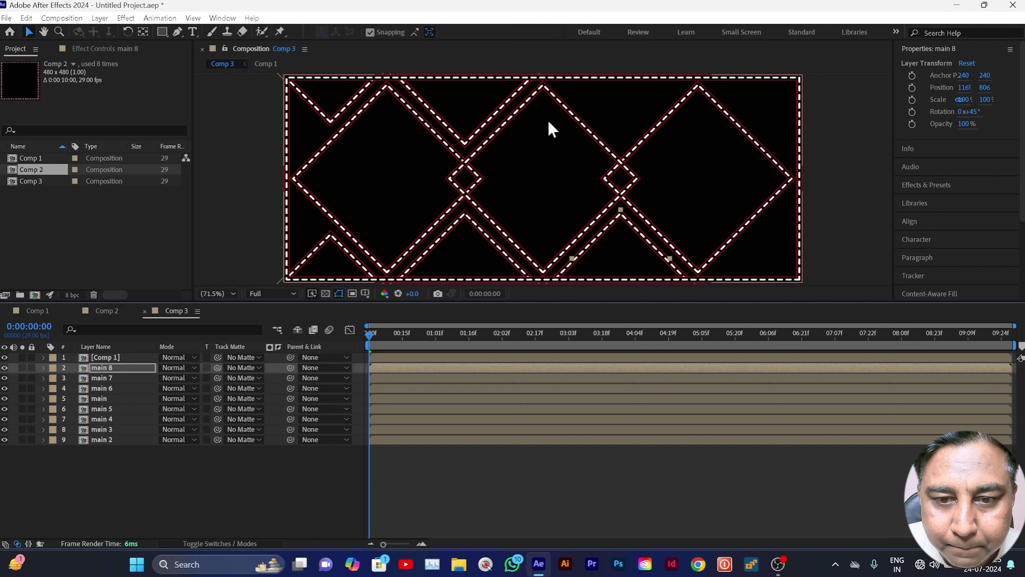
Duplicate the lower-right copy and move it up to the top edge
key("ctrl+d")
key("shift+Up")
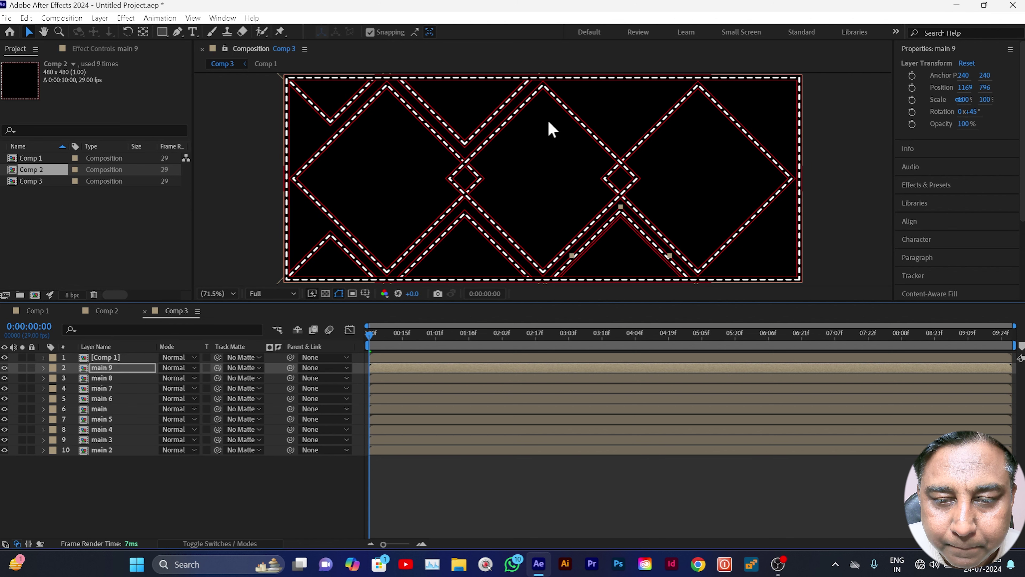
key("shift+Up")
key("shift+Up")
key("shift+Up")
key("shift+Up")
key("shift+Up")
key("shift+Up")
key("shift+Up")
key("shift+Up")
key("shift+Up")
key("shift+Up")
key("shift+Up")
key("shift+Up")
key("shift+Up")
key("shift+Up")
key("shift+Up")
key("shift+Up")
key("shift+Up")
key("shift+Up")
key("shift+Up")
key("shift+Up")
key("shift+Up")
key("shift+Up")
key("shift+Up")
key("shift+Up")
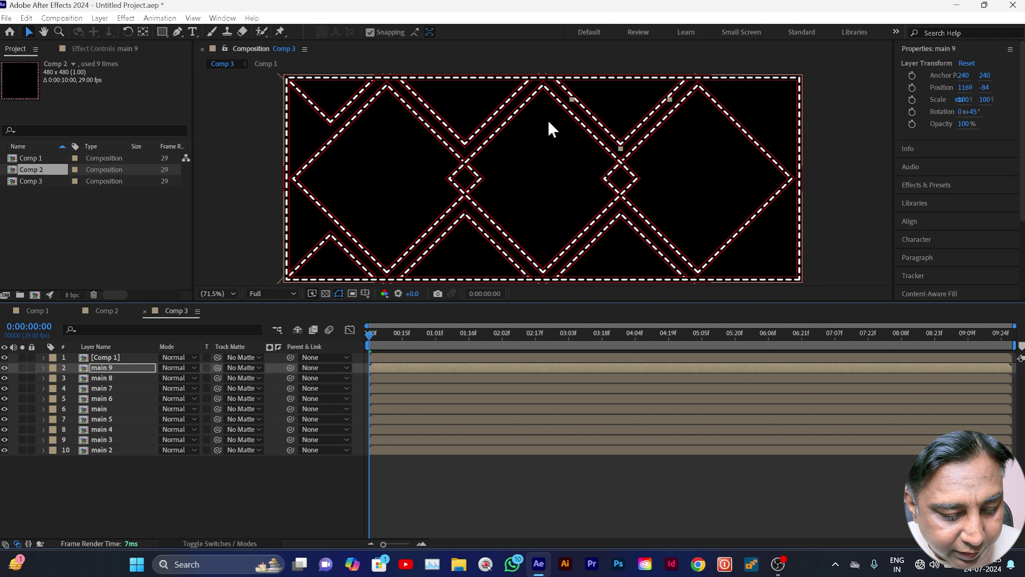
key("Up")
key("Up")
key("Up")
key("Up")
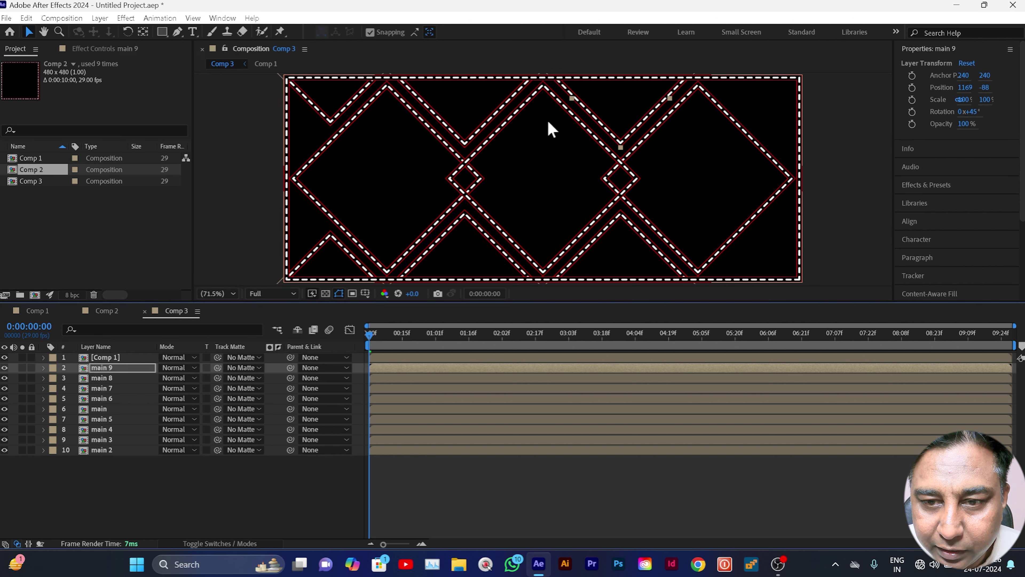
Add the final copies at the top-right corner and bottom right, aligning main 11 precisely
key("ctrl+d")
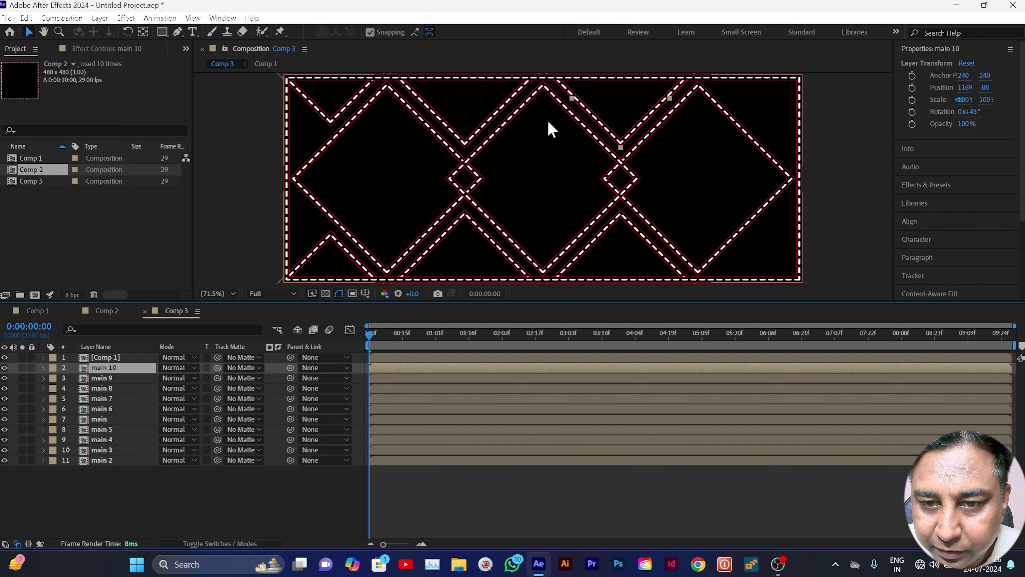
key("shift+Right")
key("shift+Right")
key("shift+Right")
key("shift+Right")
key("shift+Right")
key("shift+Right")
key("shift+Right")
key("shift+Right")
key("shift+Right")
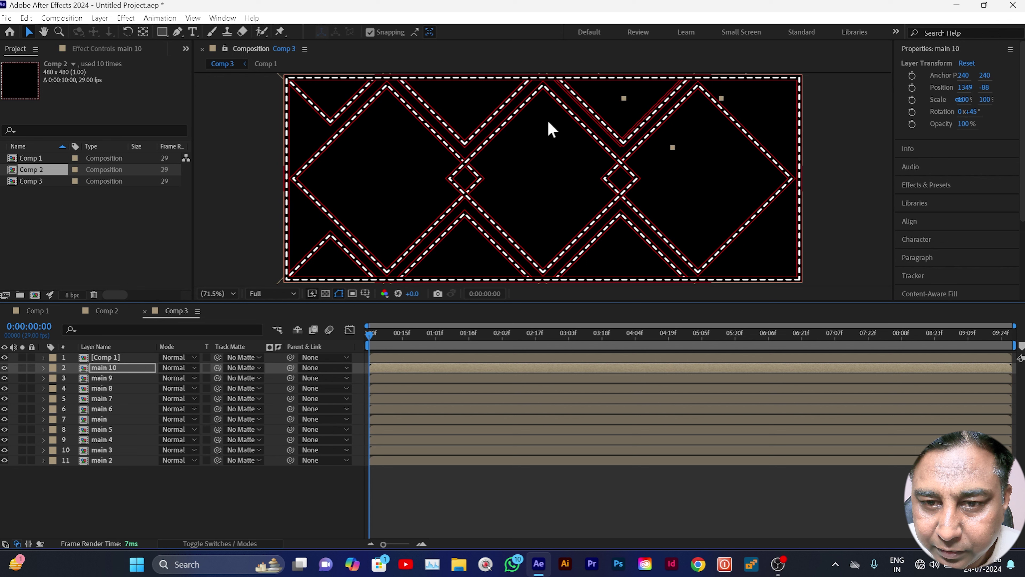
key("shift+Right")
key("shift+Right")
key("shift+Right")
key("shift+Right")
key("shift+Right")
key("shift+Right")
key("shift+Right")
key("shift+Right")
key("shift+Right")
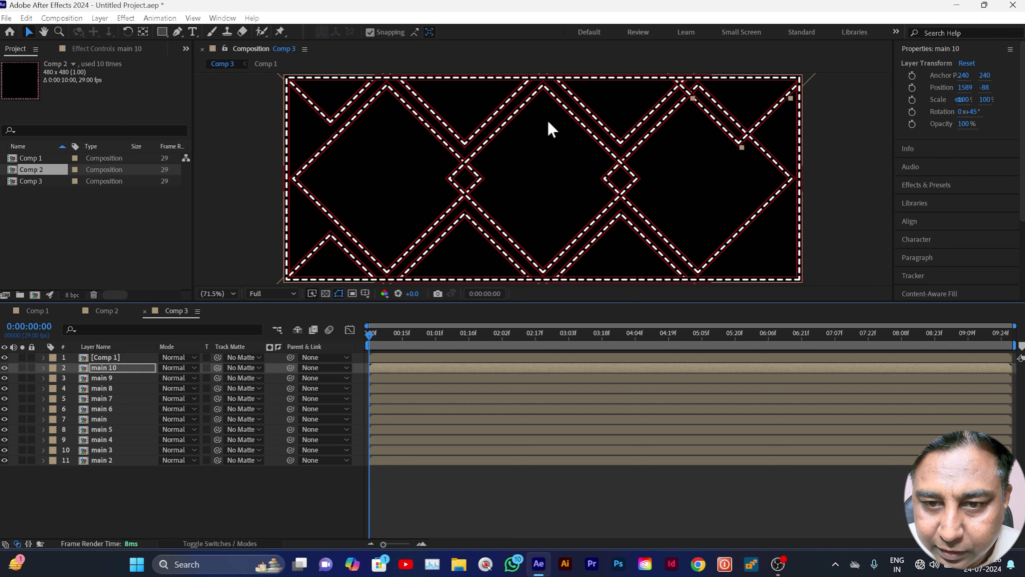
key("shift+Right")
key("shift+Right")
key("shift+Up")
key("shift+Up")
key("shift+Up")
key("shift+Up")
key("shift+Right")
key("shift+Right")
key("shift+Right")
key("shift+Right")
key("shift+Up")
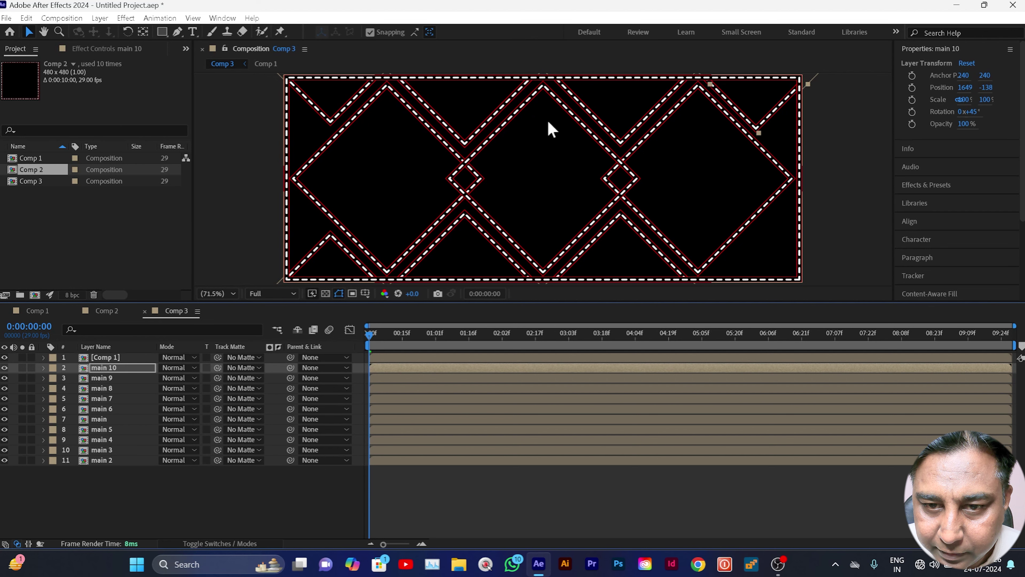
key("shift+Up")
key("shift+Up")
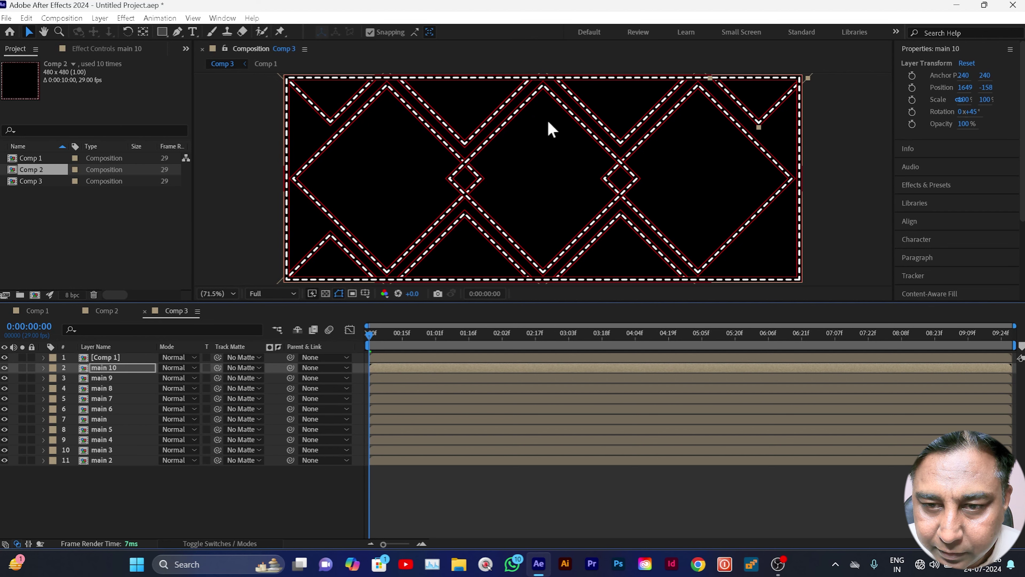
key("Left")
key("Left")
key("Left")
key("shift+Left")
key("Left")
key("Left")
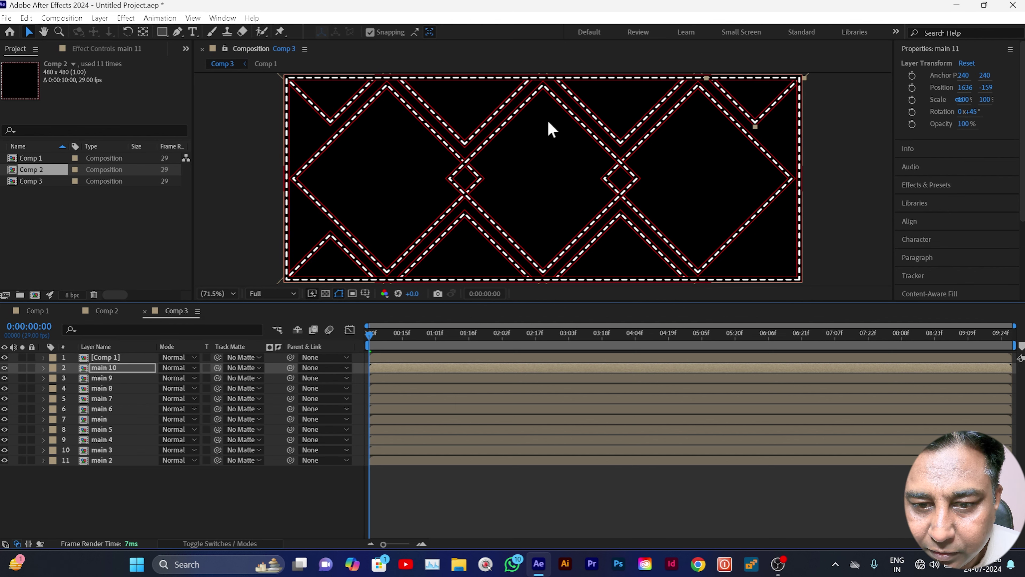
key("shift+Down")
key("shift+Down")
key("shift+Down")
key("shift+Down")
key("shift+Down")
key("shift+Down")
key("shift+Down")
key("shift+Down")
key("shift+Down")
key("shift+Down")
key("shift+Down")
key("shift+Down")
key("shift+Down")
key("shift+Down")
key("shift+Down")
key("shift+Down")
key("shift+Down")
key("shift+Down")
key("shift+Down")
key("shift+Down")
key("shift+Down")
key("shift+Down")
key("shift+Down")
key("shift+Down")
key("shift+Down")
key("shift+Down")
key("shift+Down")
key("shift+Down")
key("shift+Down")
key("shift+Down")
key("shift+Down")
key("shift+Down")
key("shift+Down")
key("shift+Down")
key("shift+Down")
key("shift+Down")
key("shift+Down")
key("shift+Down")
key("shift+Down")
key("shift+Down")
key("shift+Down")
key("shift+Down")
key("shift+Down")
key("shift+Down")
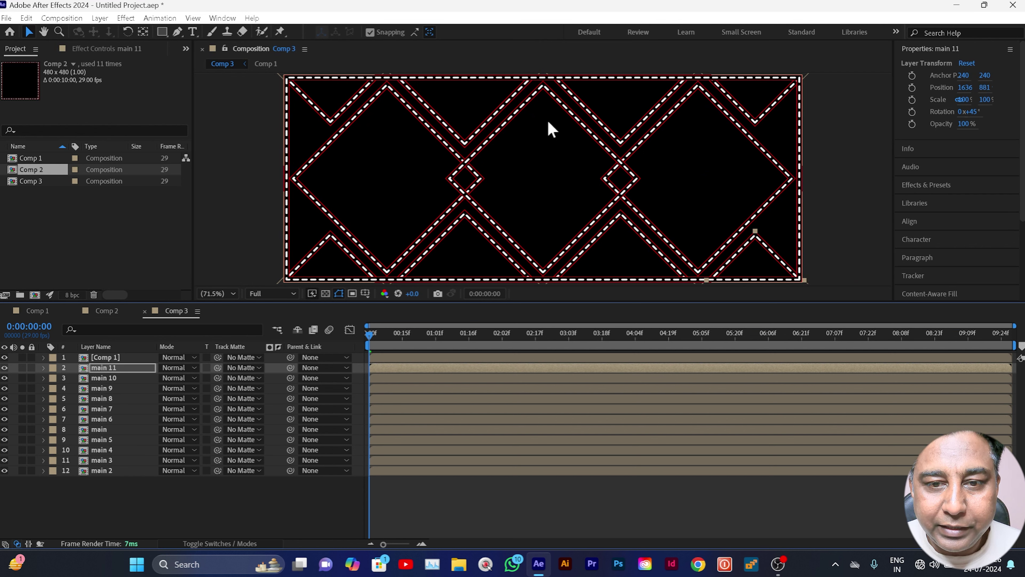
key("Up")
key("Up")
key("Up")
key("Up")
key("Up")
key("Up")
key("Up")
key("Down")
key("Down")
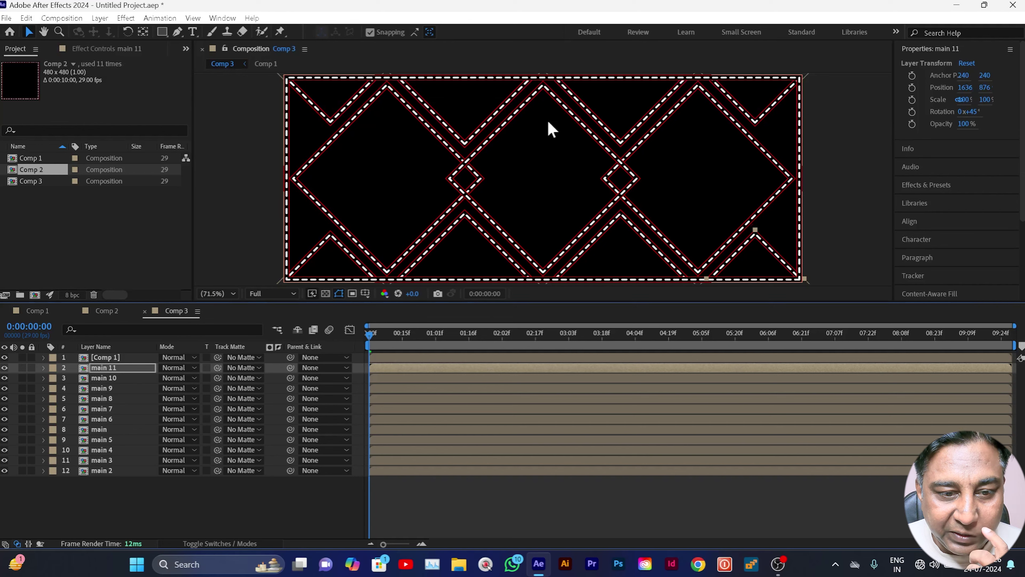
Preview the lattice, check it over the transparency grid, then select diamond layers 2–12
left_click(211, 505)
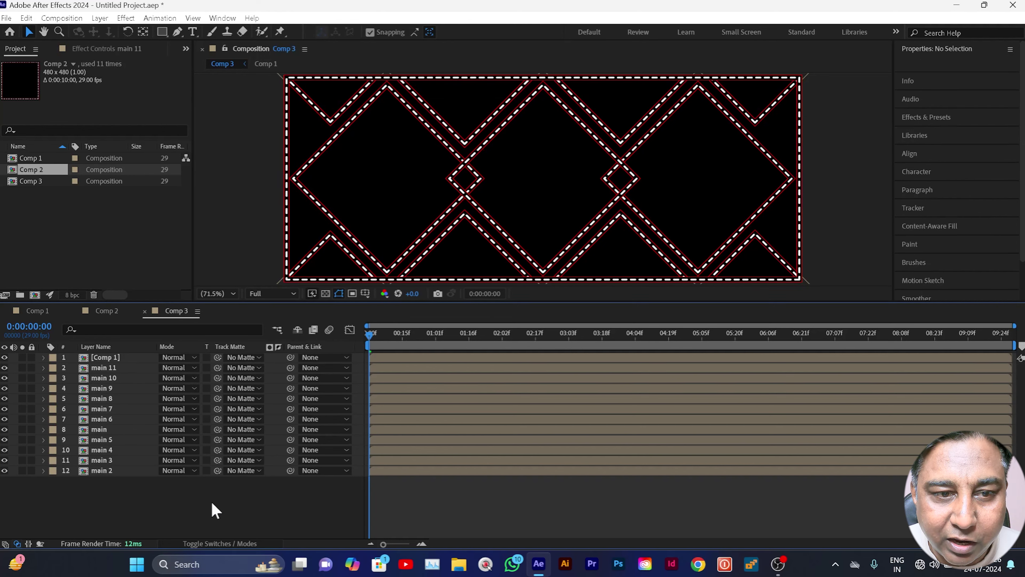
key("space")
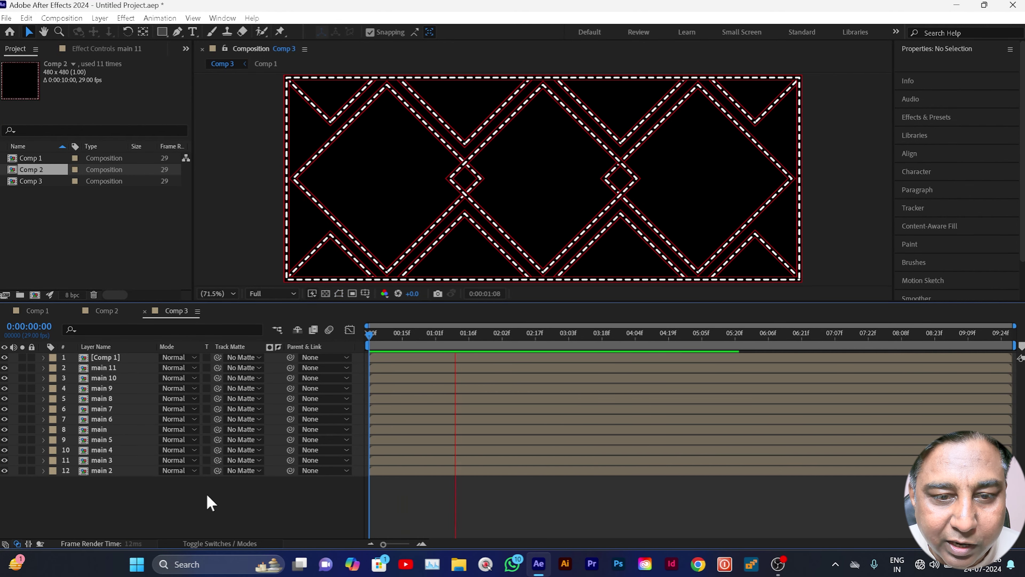
key("space")
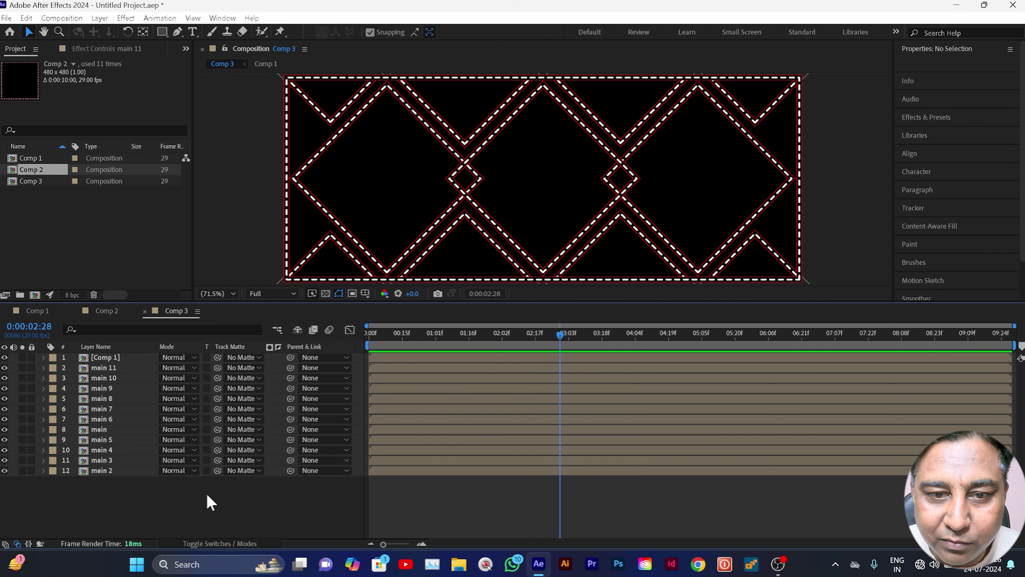
left_click(324, 293)
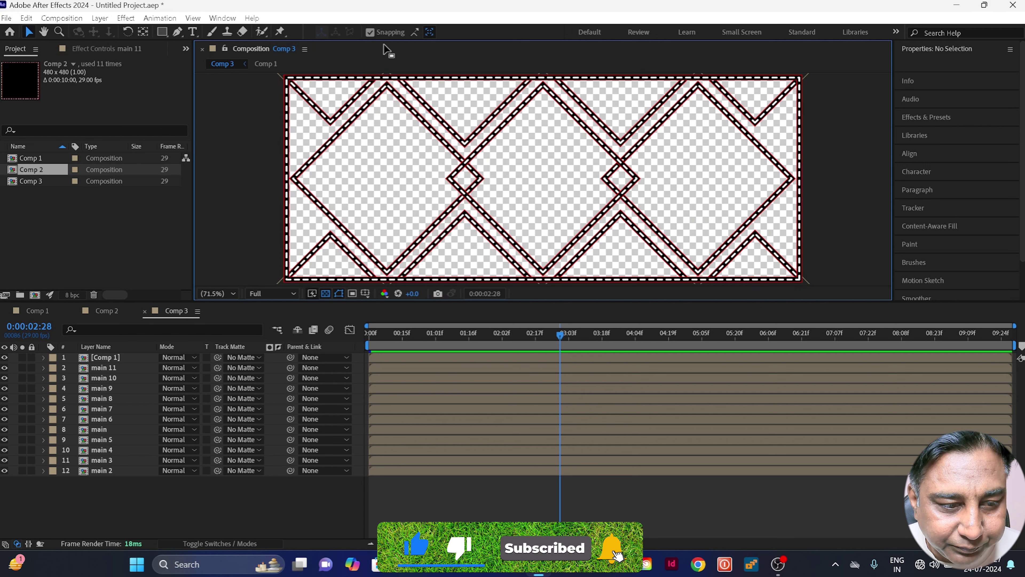
left_click(326, 294)
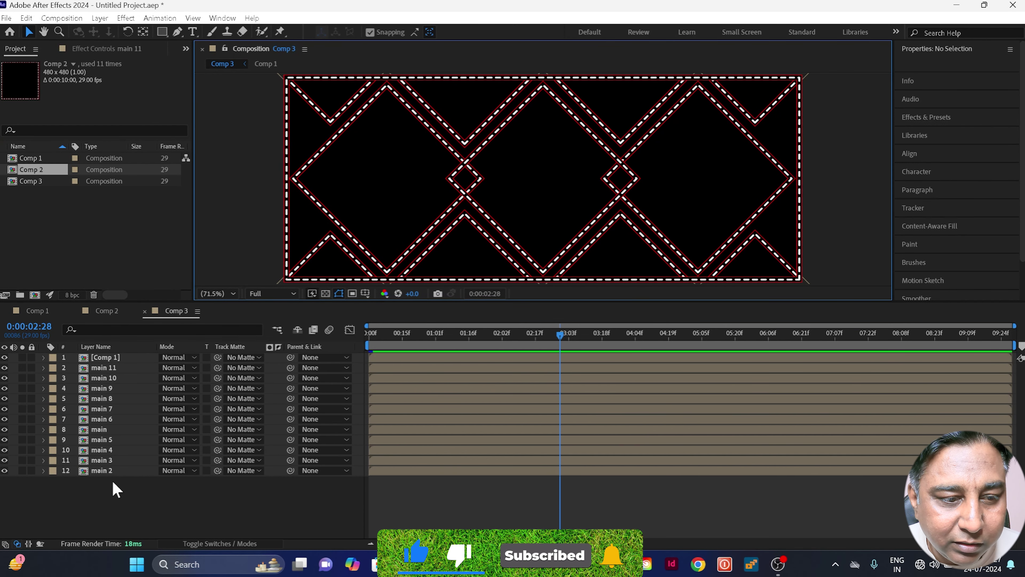
left_click_drag(107, 485, 110, 368)
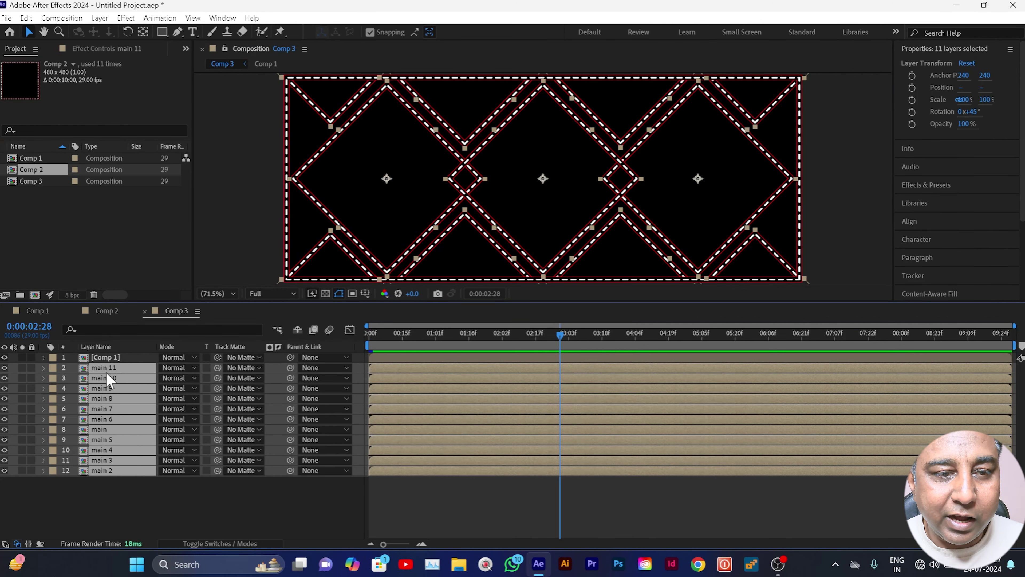
Pre-compose the eleven selected diamond layers into Pre-comp 1, moving all attributes
right_click(115, 369)
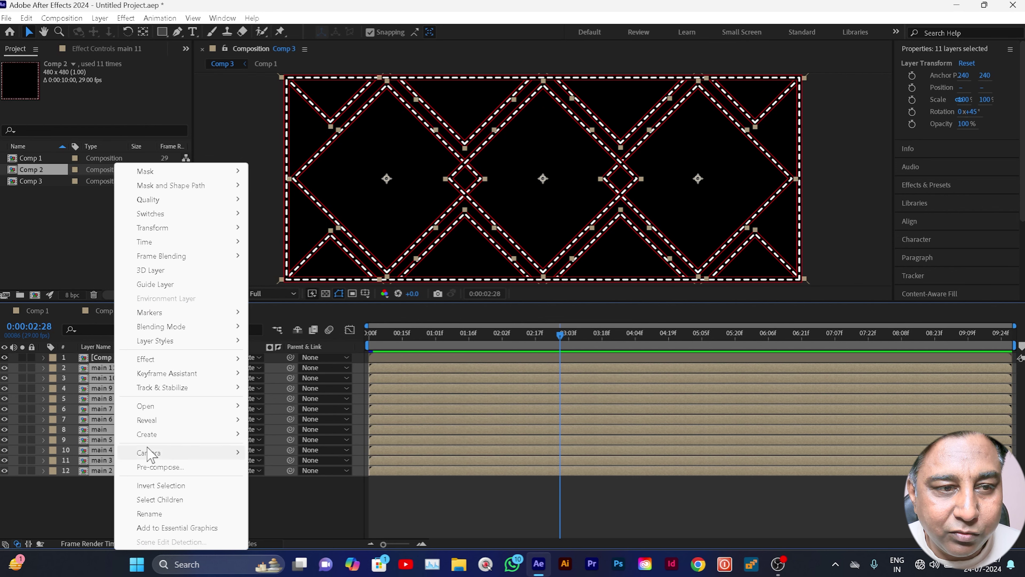
left_click(157, 468)
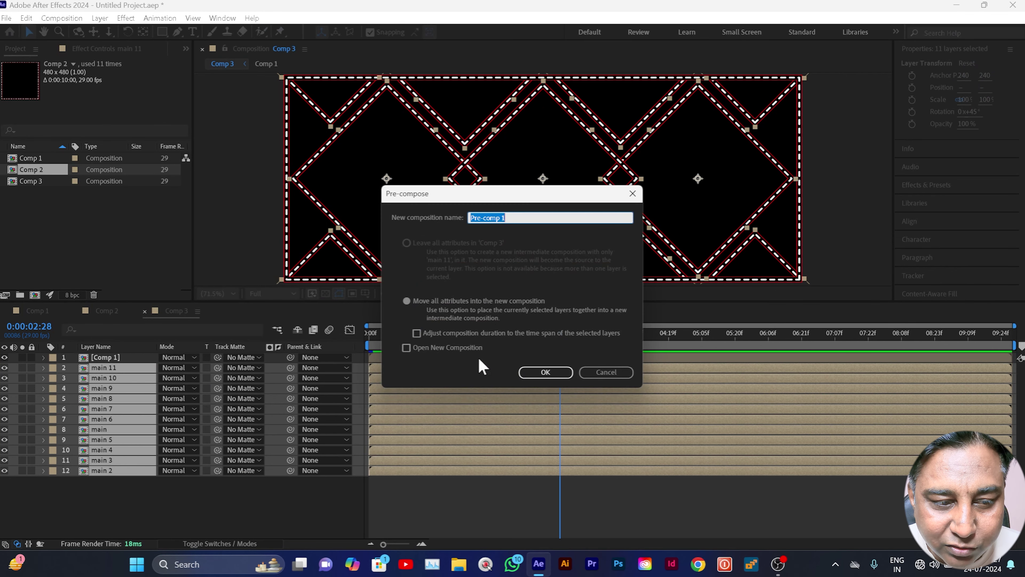
left_click(538, 373)
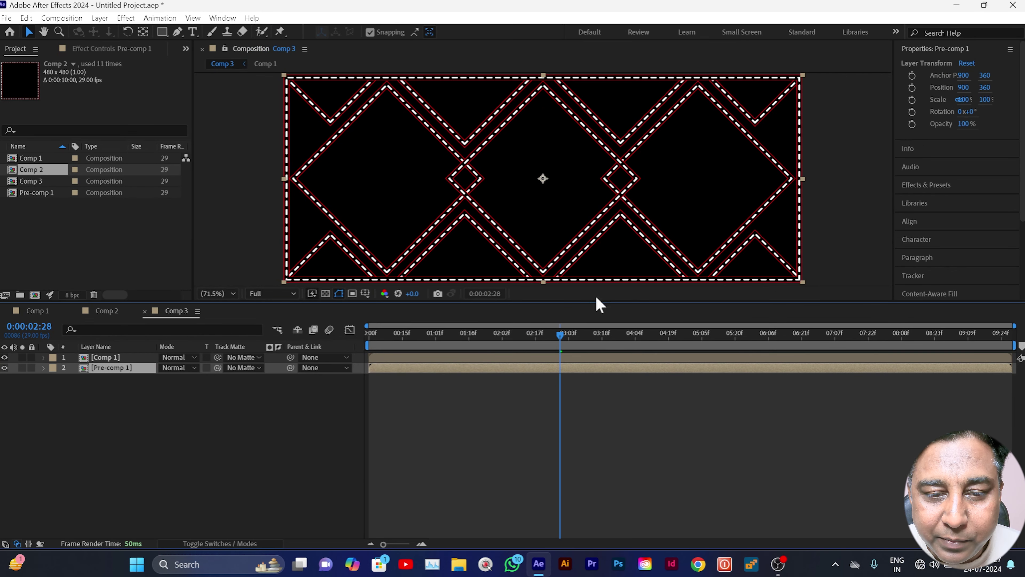
left_click(177, 32)
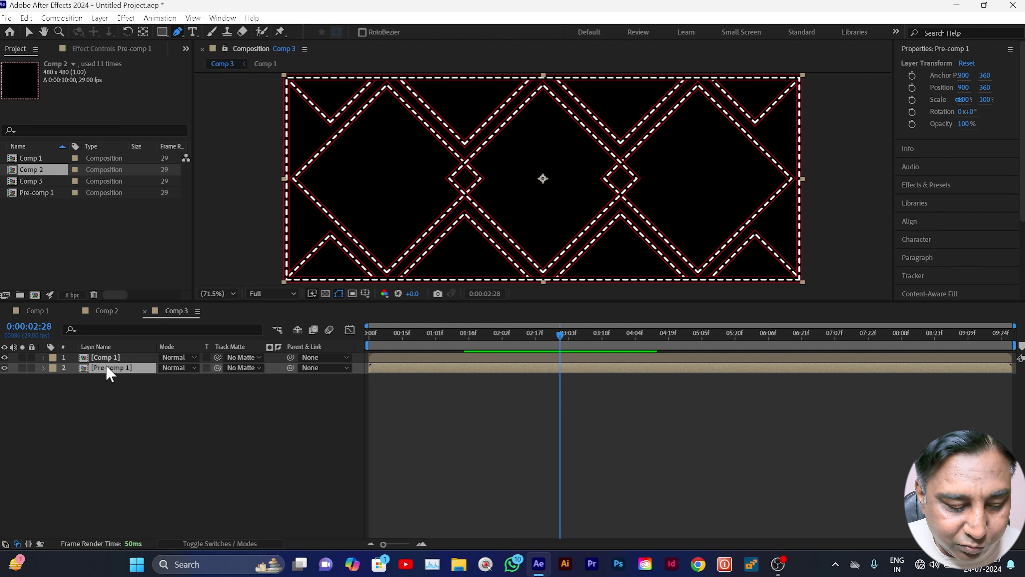
Zoom in on Pre-comp 1 and draw a closed Pen mask around a small crossing diamond
left_click(160, 424)
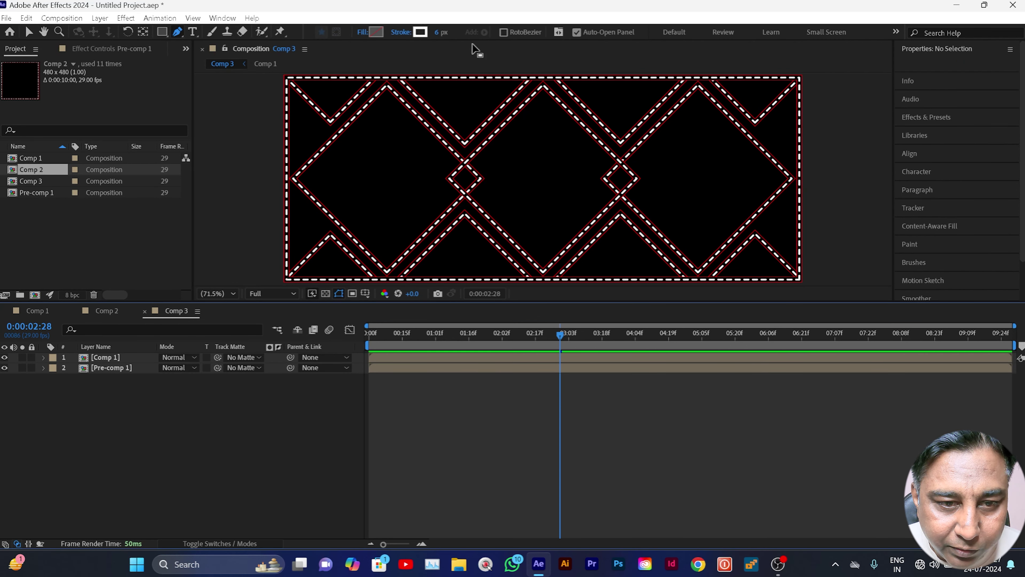
left_click(112, 368)
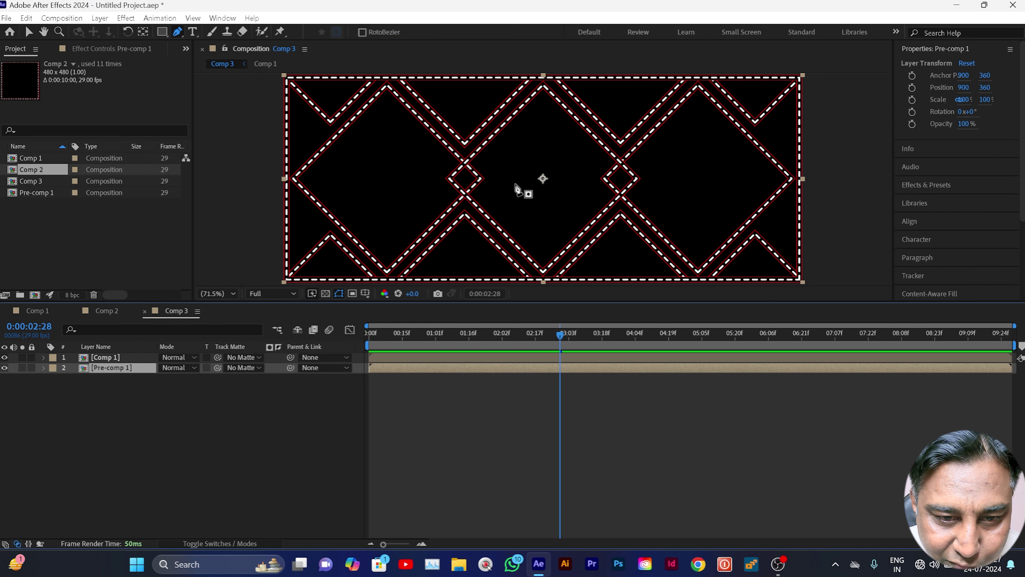
key("period")
key("period")
key("period")
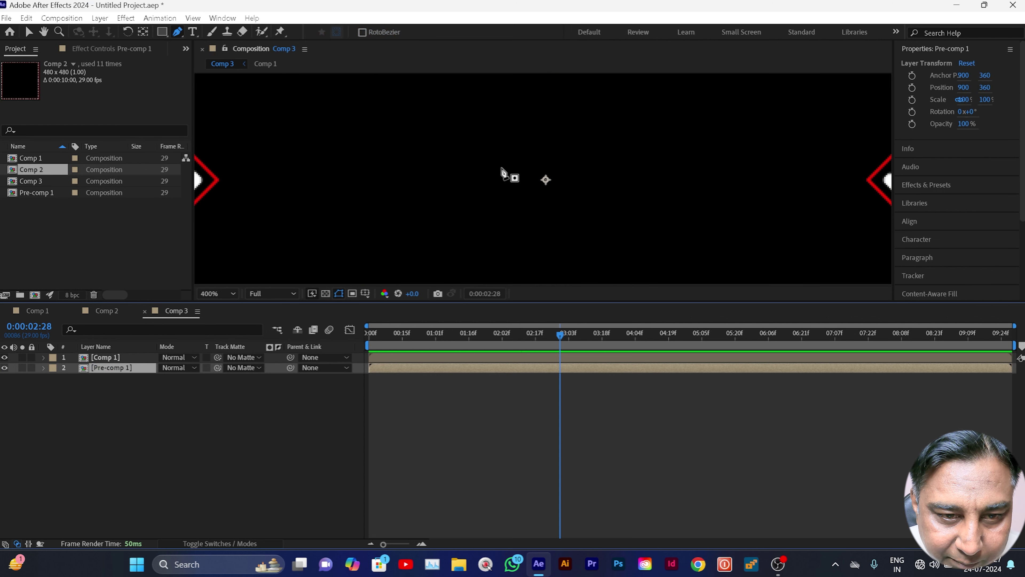
left_click_drag(460, 167, 546, 214)
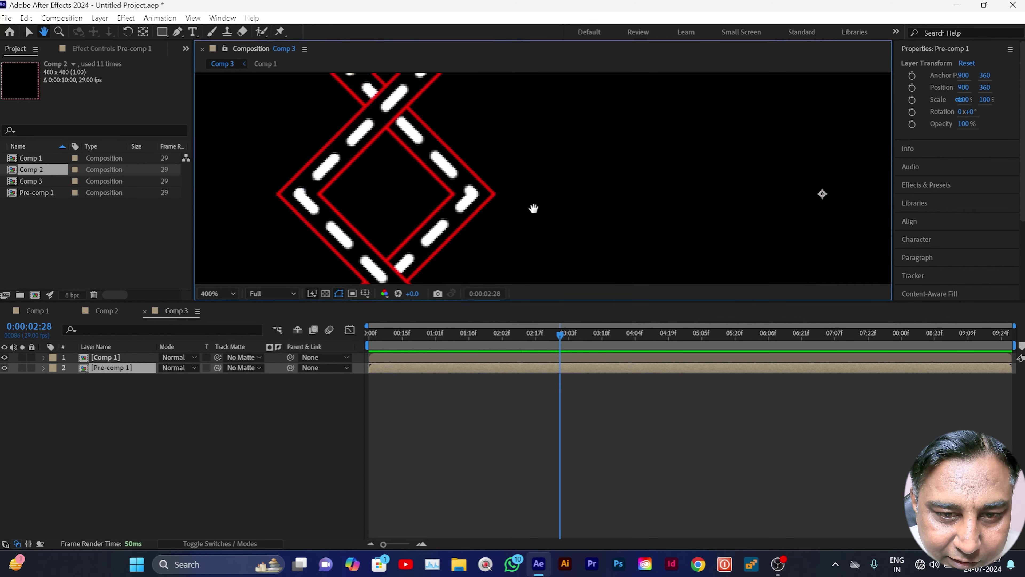
key("g")
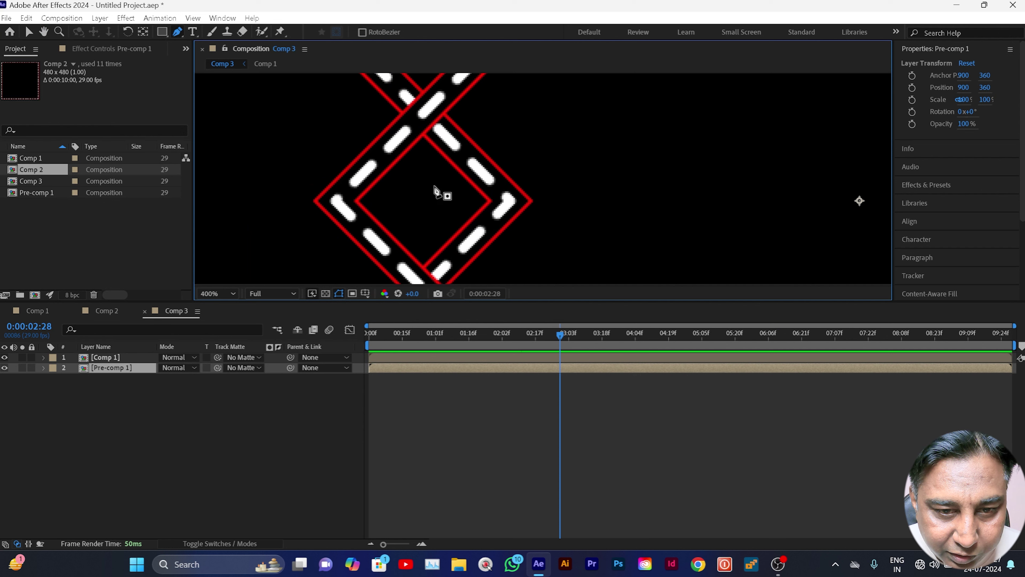
left_click(420, 140)
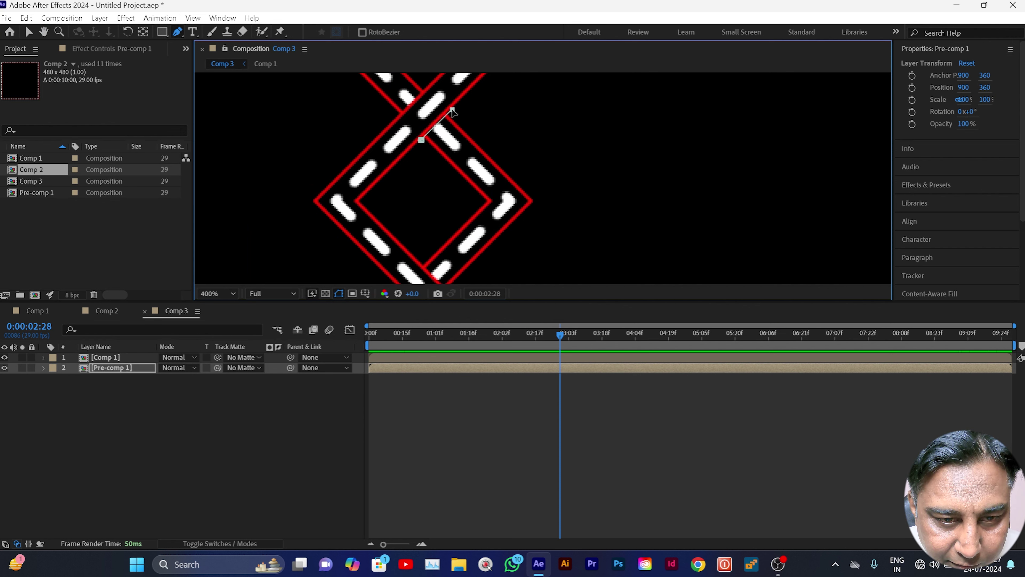
left_click(613, 156)
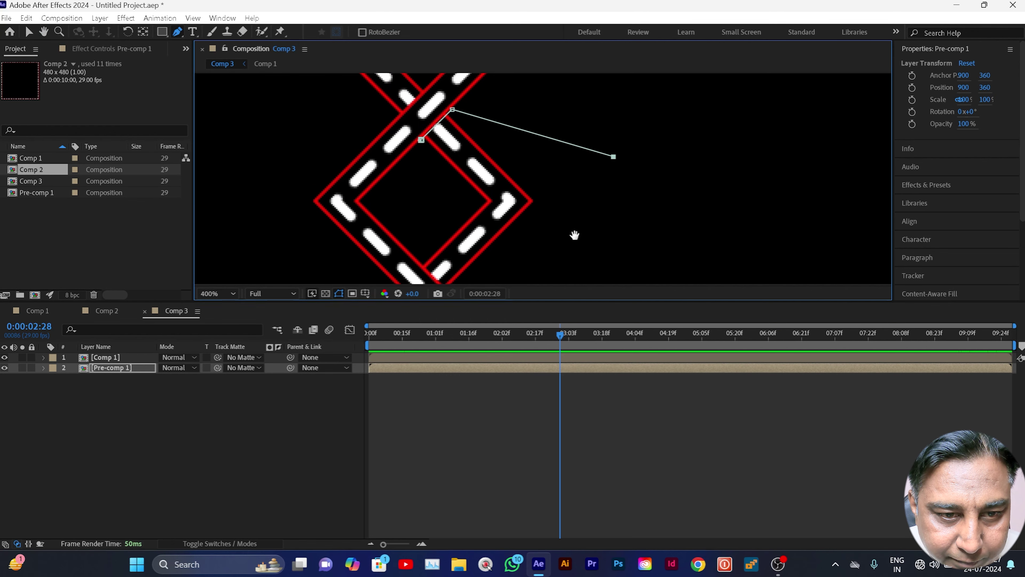
left_click_drag(574, 235, 582, 198)
left_click(540, 225)
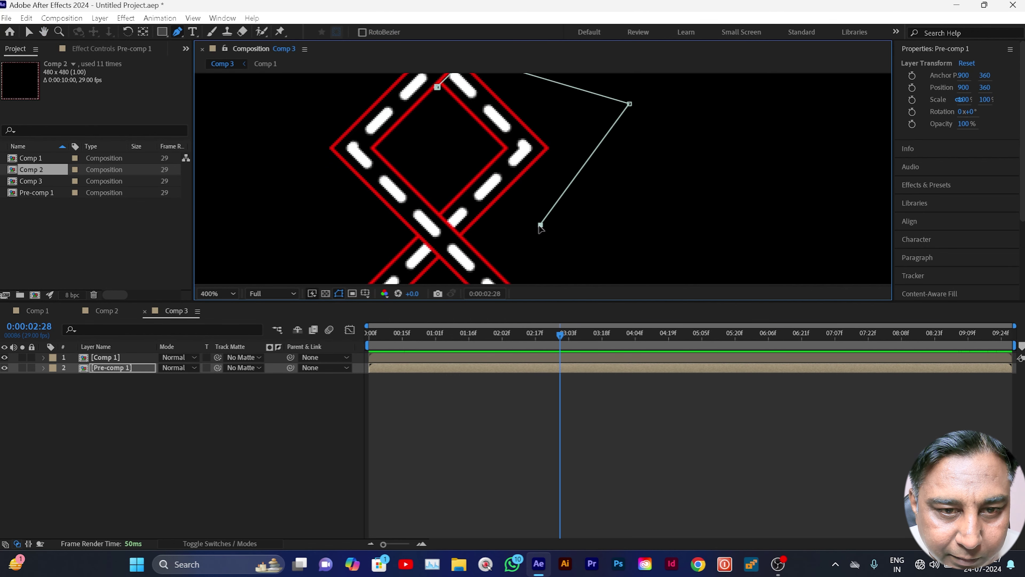
left_click(463, 236)
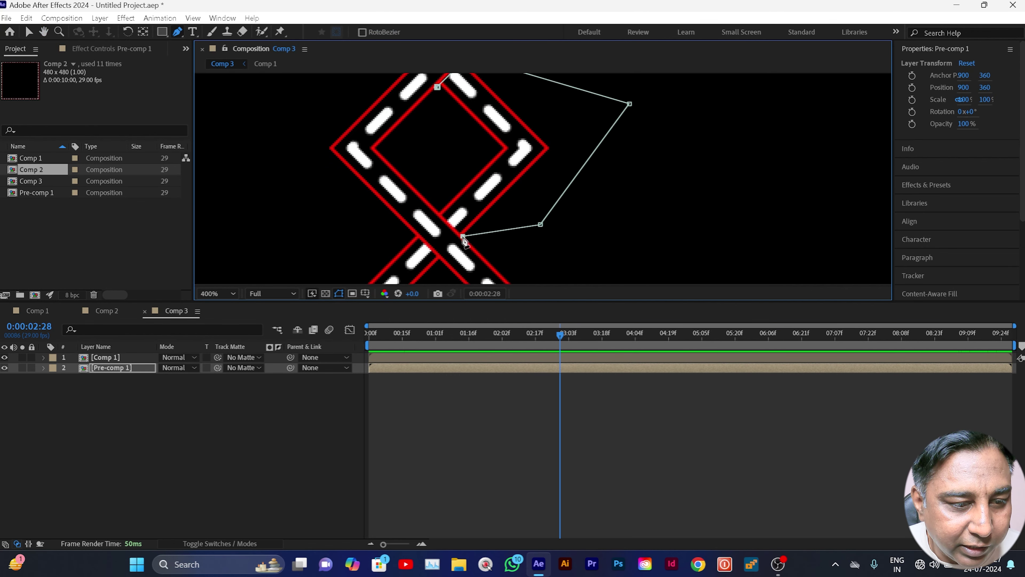
left_click(377, 150)
left_click(438, 87)
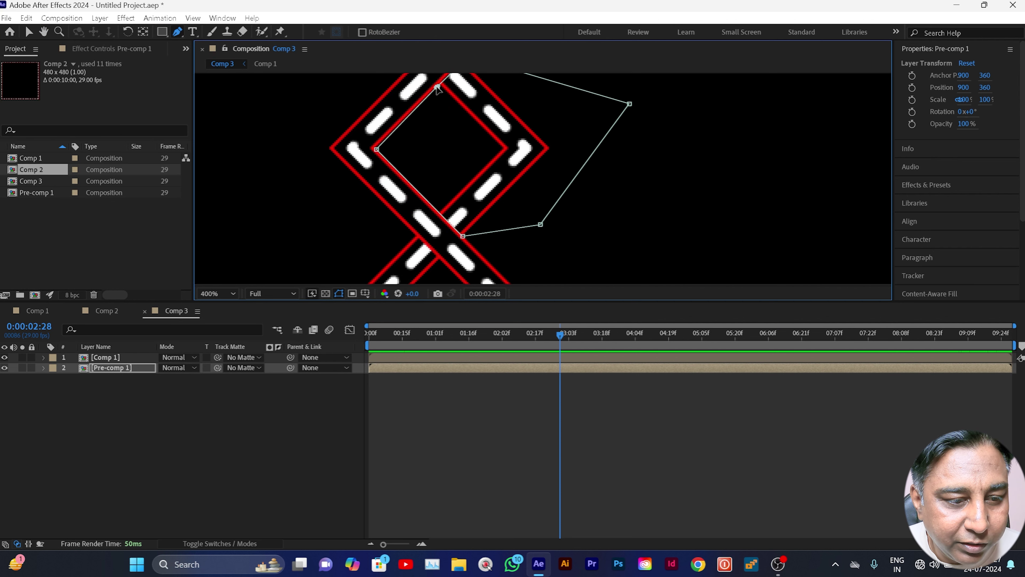
Invert Mask 1 on Pre-comp 1 so the diamond's inside is hidden
left_click(44, 368)
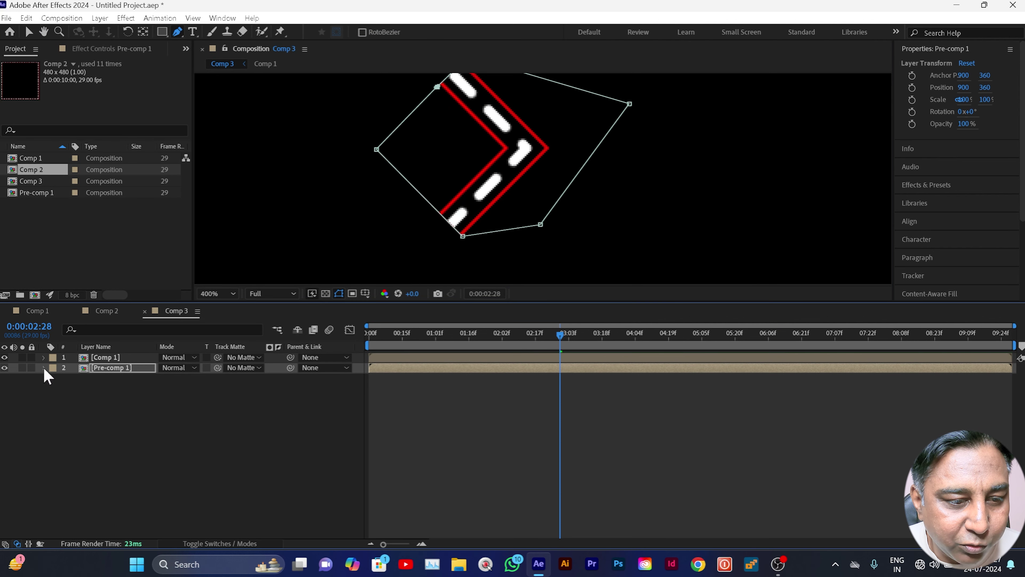
left_click(60, 380)
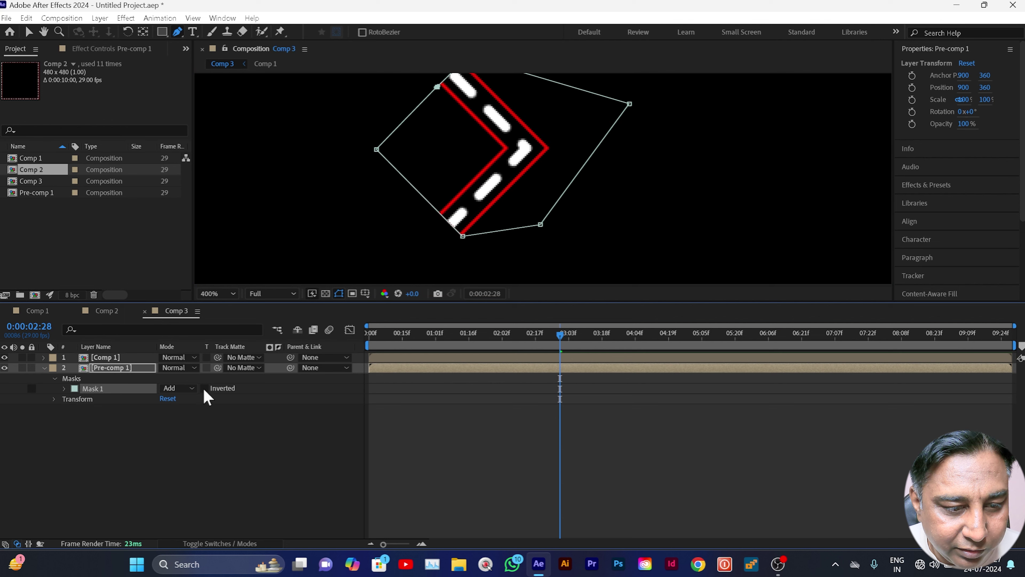
left_click(205, 388)
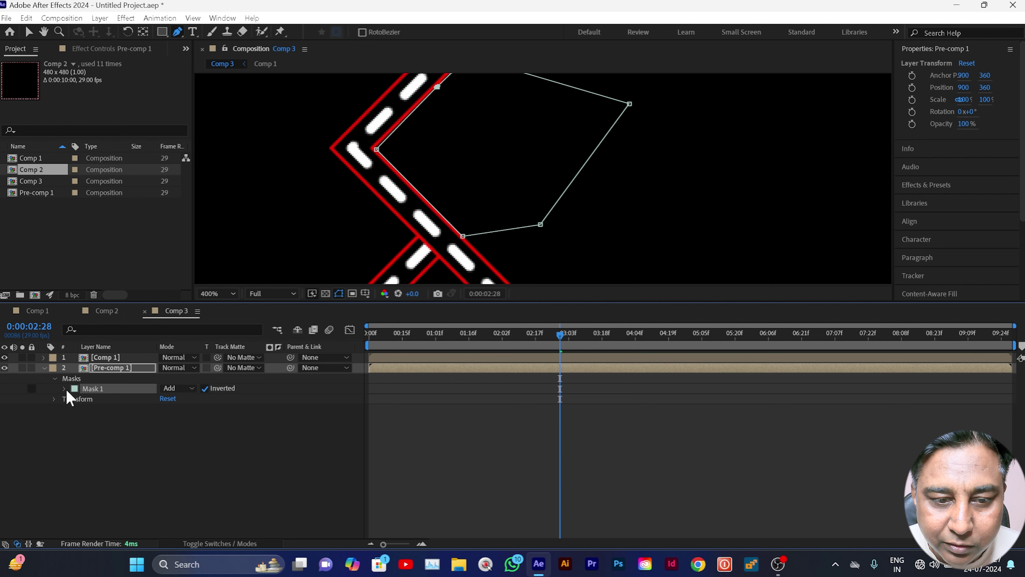
left_click(120, 427)
left_click(44, 367)
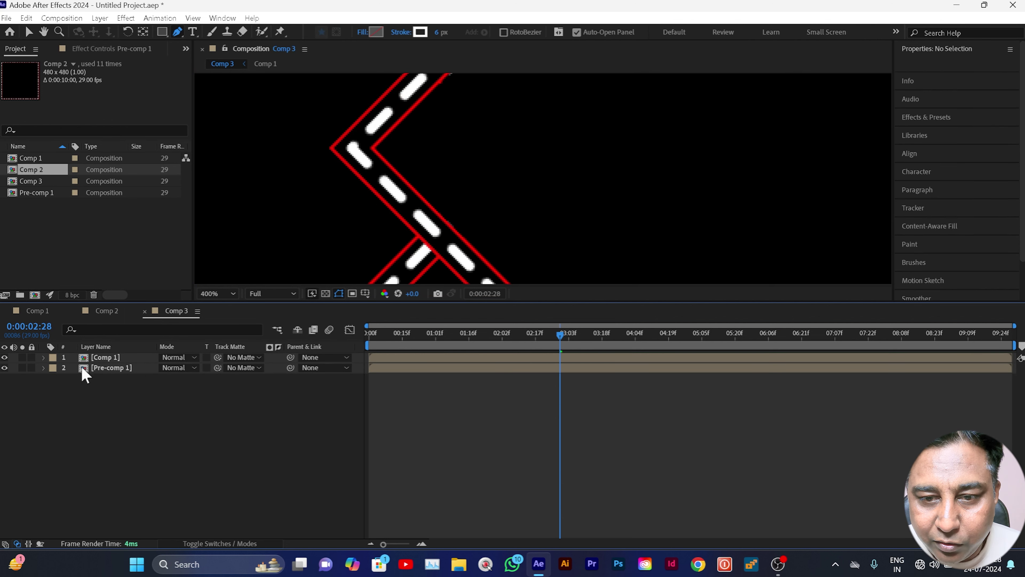
Pre-compose the masked Pre-comp 1 into Pre-comp 1 Comp 1, moving all attributes
right_click(135, 366)
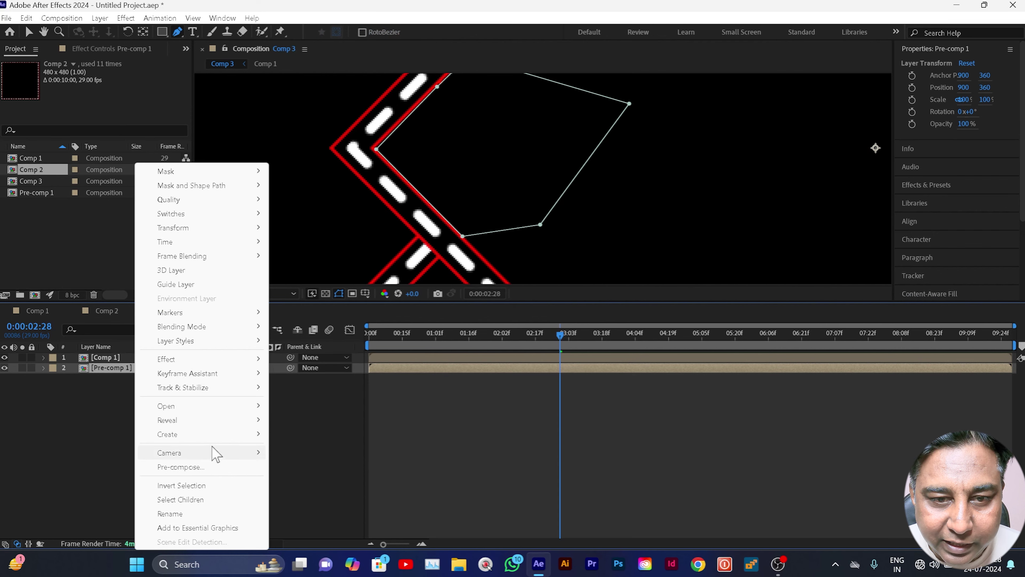
left_click(180, 467)
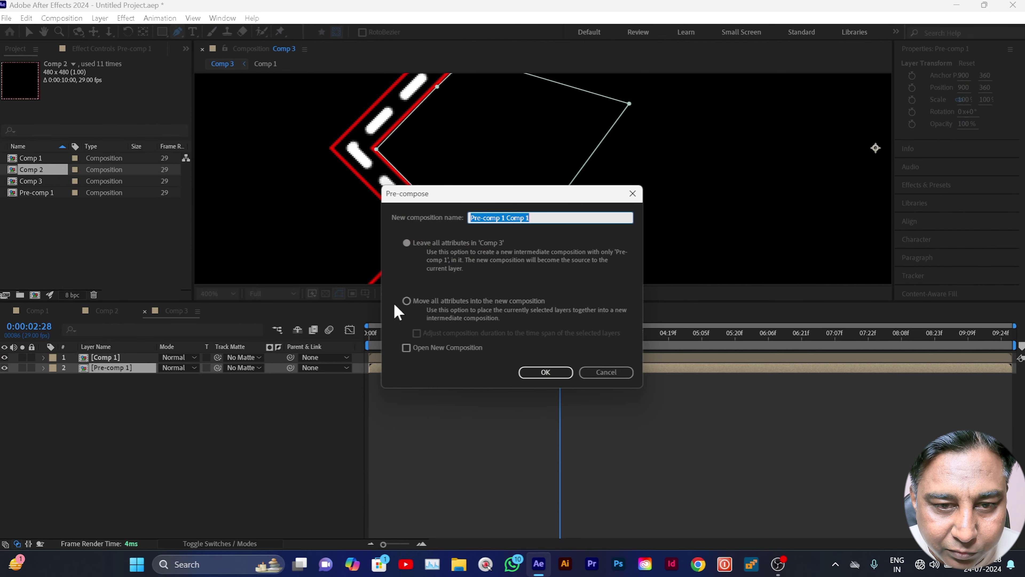
left_click(406, 300)
left_click(543, 370)
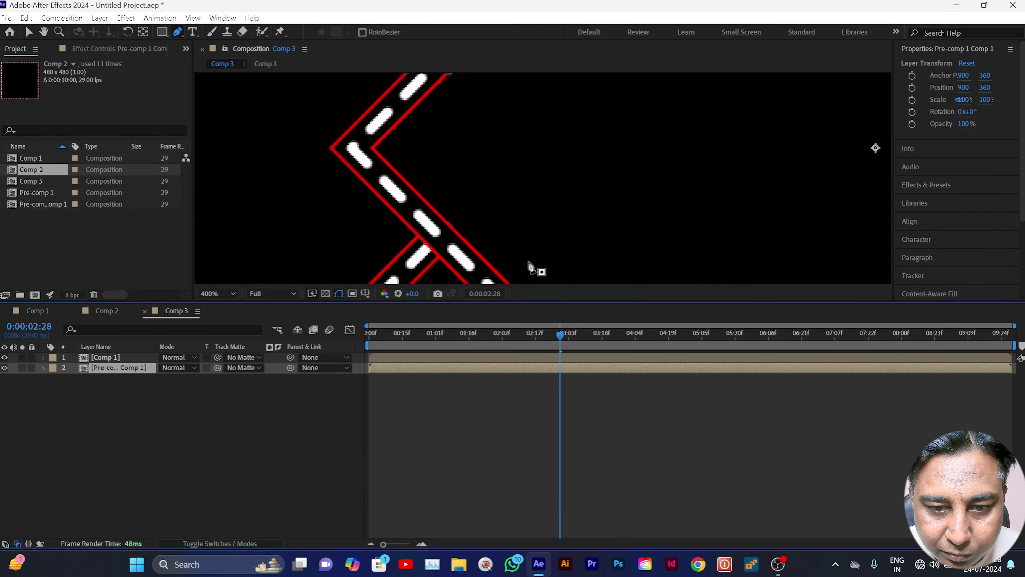
Pan to the next crossing diamond and place the first Pen mask point
left_click_drag(736, 218, 487, 147)
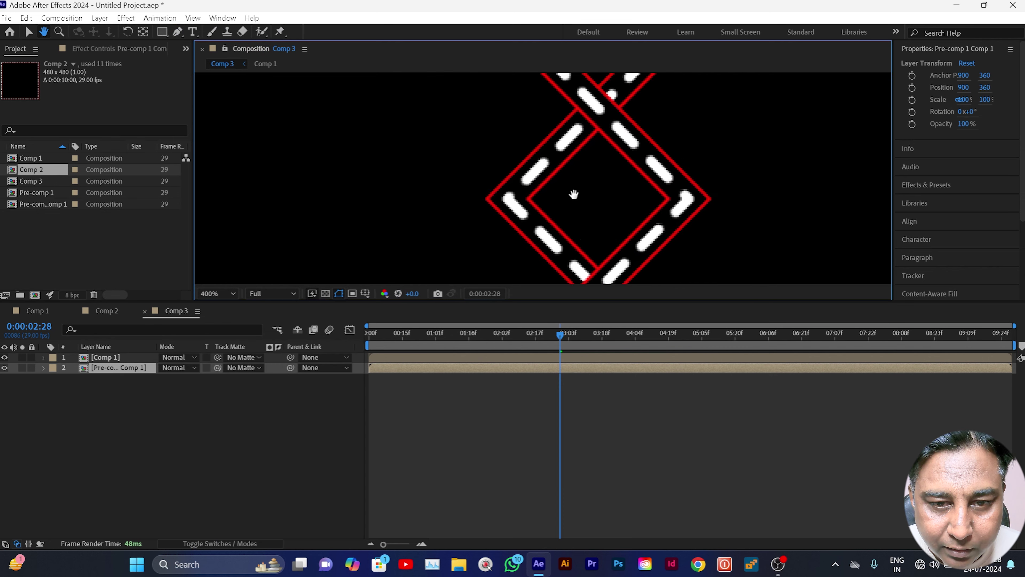
key("g")
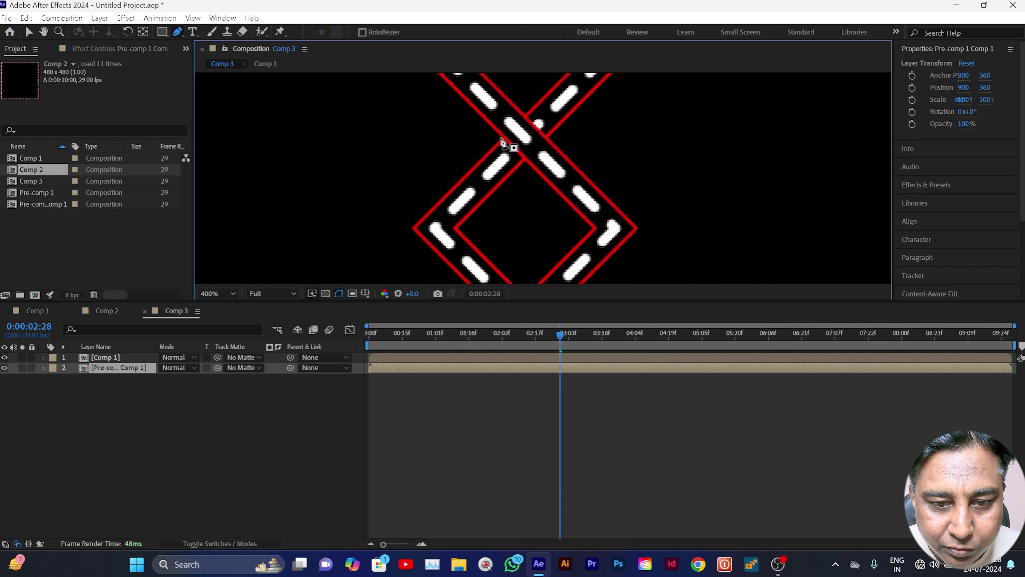
left_click(502, 138)
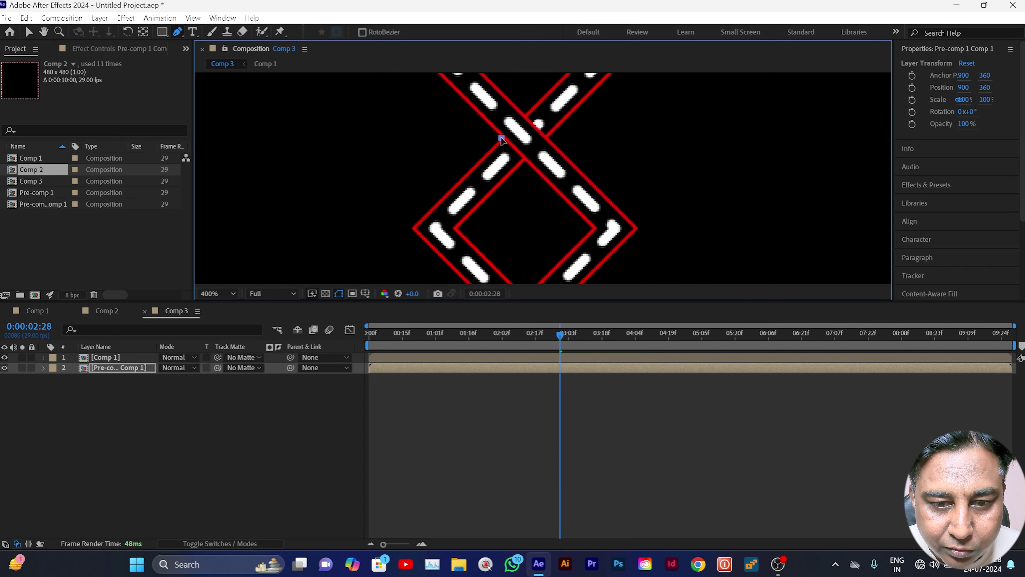
Place mask points around the second crossing diamond and close the path
left_click(592, 229)
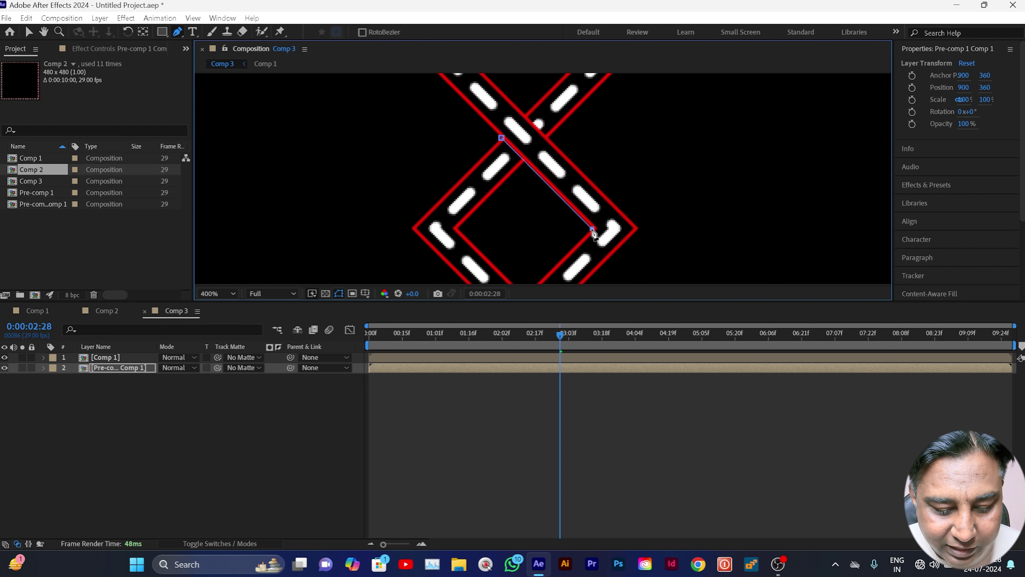
left_click_drag(524, 263, 549, 255)
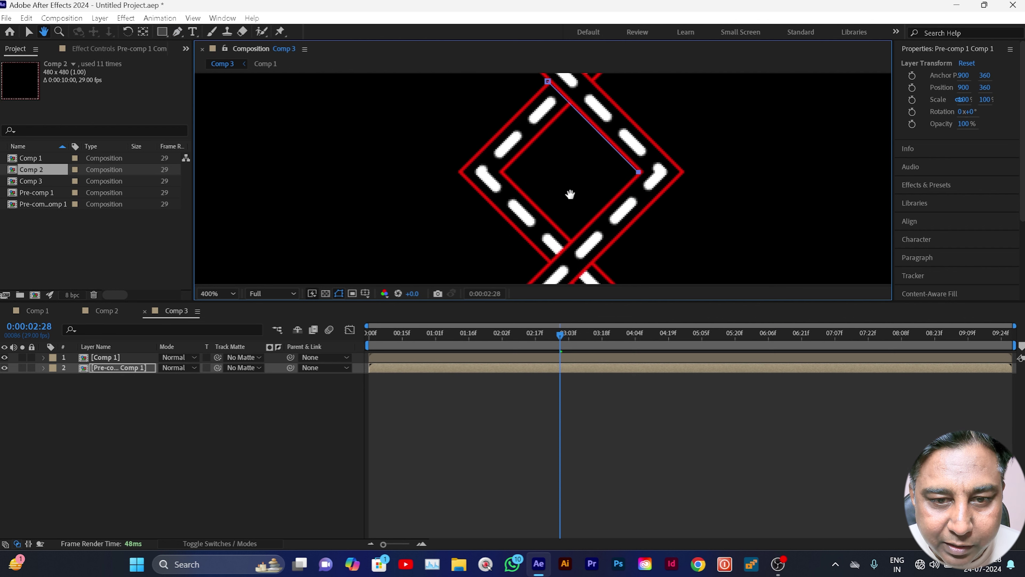
left_click(550, 258)
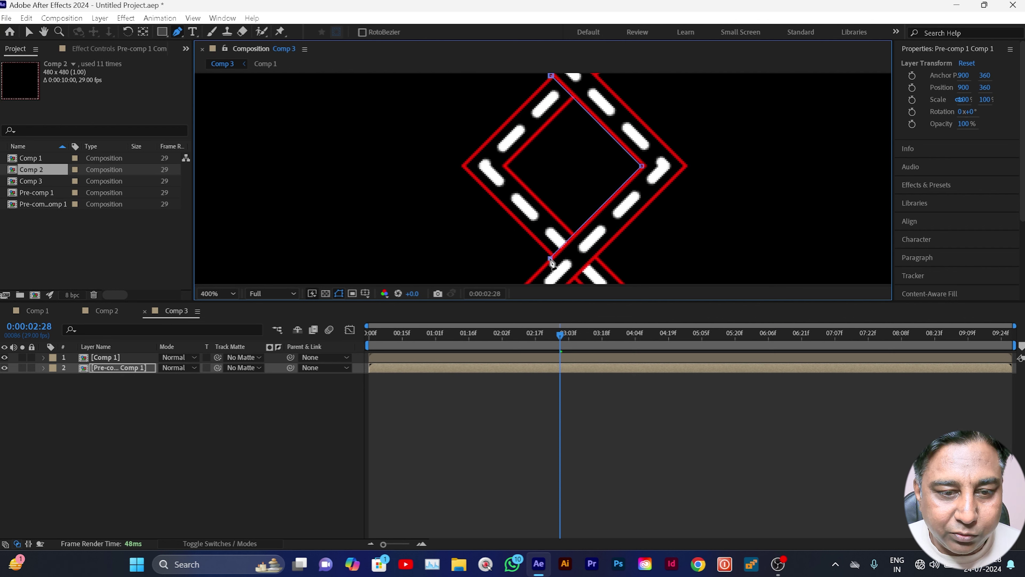
left_click(382, 154)
left_click(427, 108)
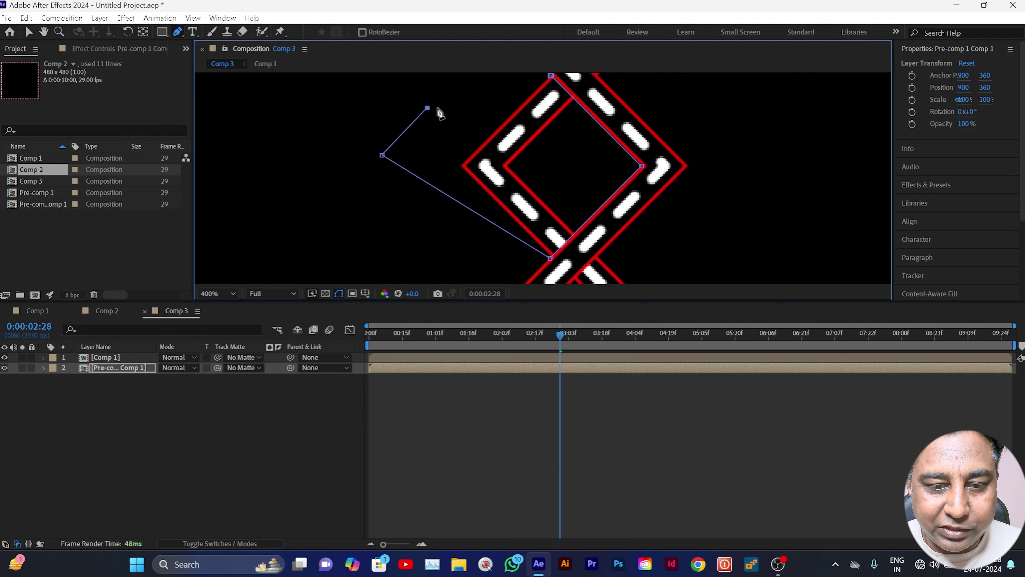
left_click_drag(462, 122, 459, 207)
left_click(499, 156)
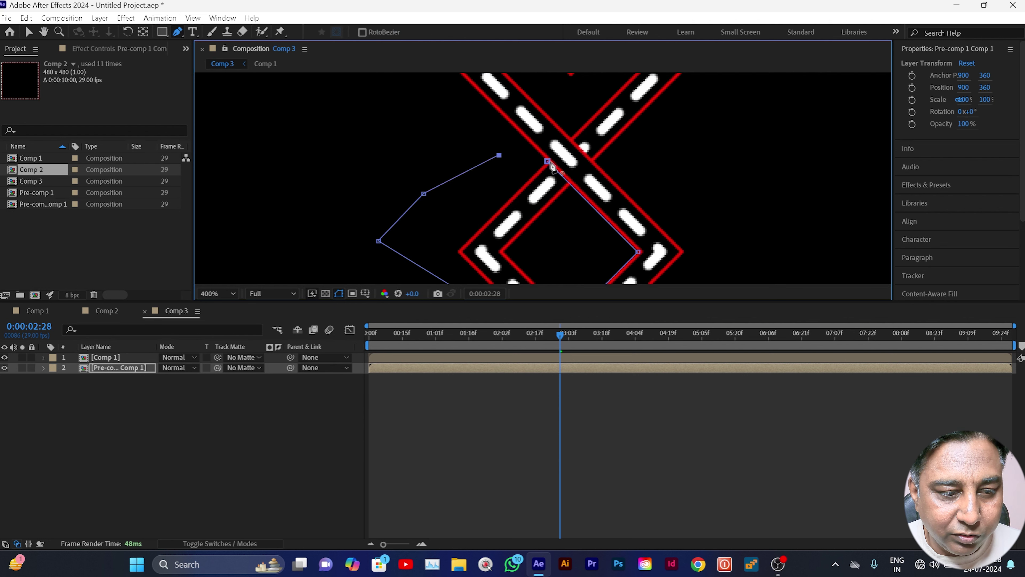
left_click(547, 161)
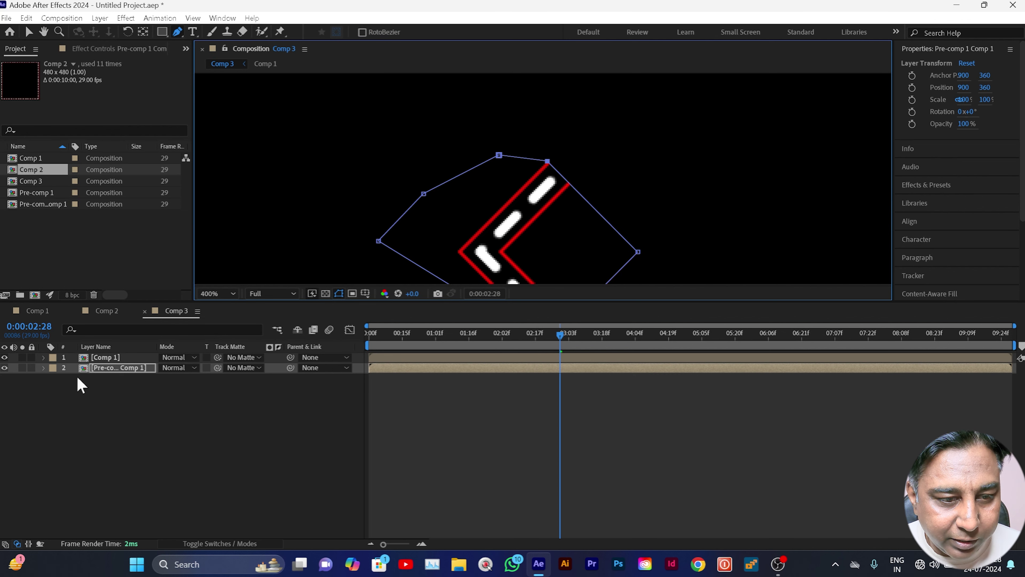
Invert the new Mask 1 on Pre-comp 1 Comp 1
left_click(42, 367)
left_click(53, 377)
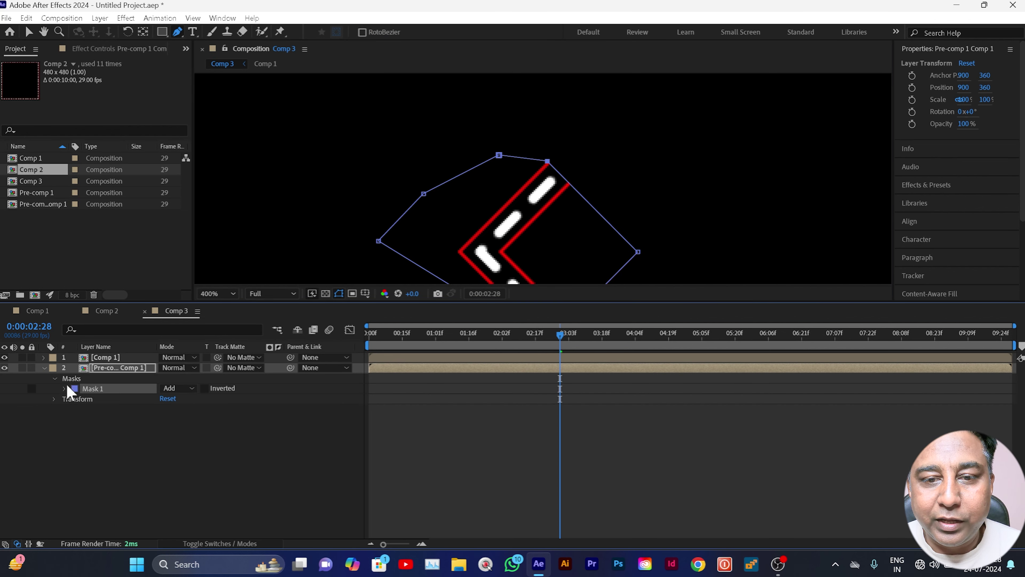
left_click(205, 388)
Fit the view, preview the lattice over transparency, reset time to 0, and restore black background
left_click(193, 437)
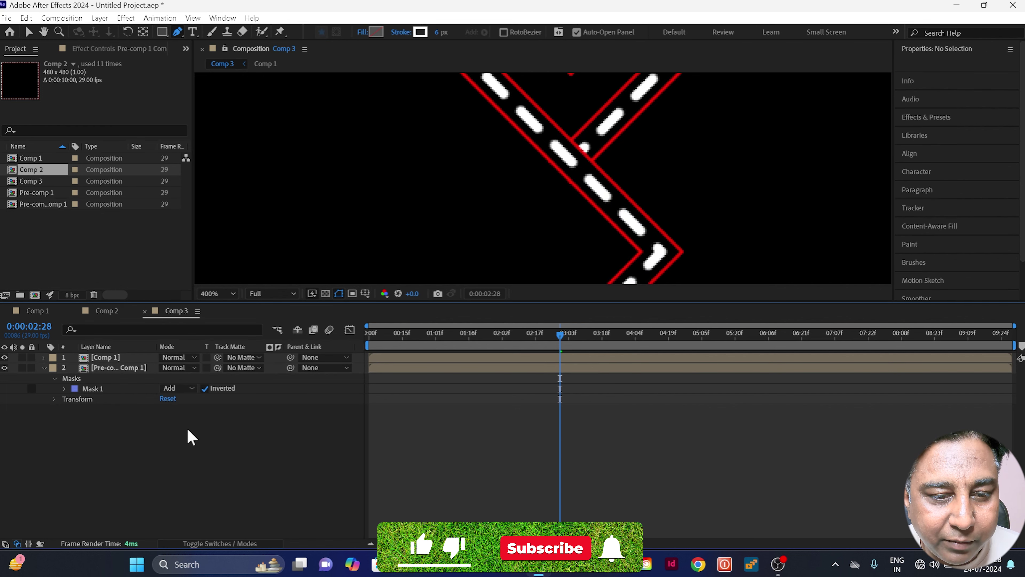
left_click(219, 296)
left_click(221, 307)
key("space")
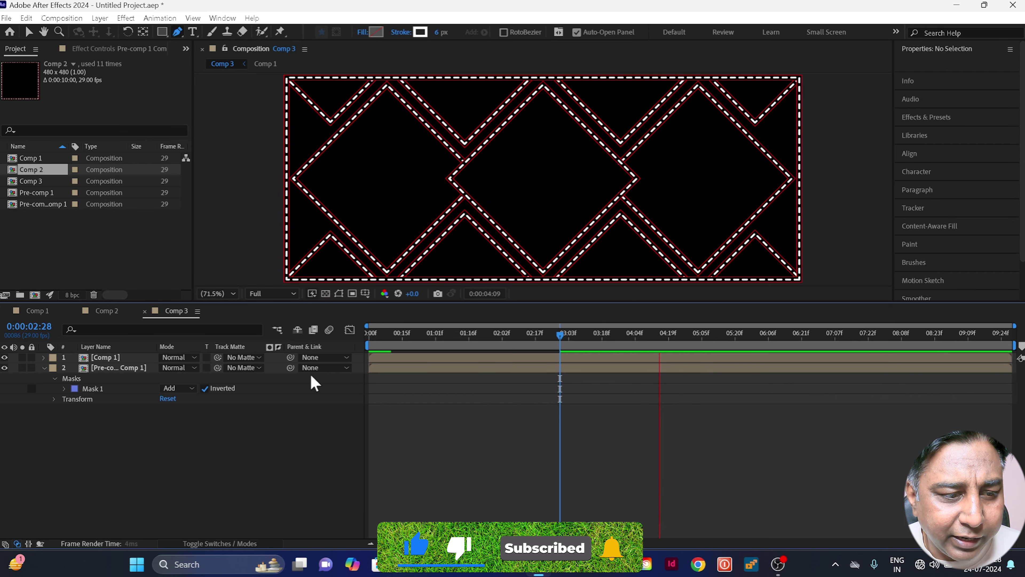
left_click(326, 293)
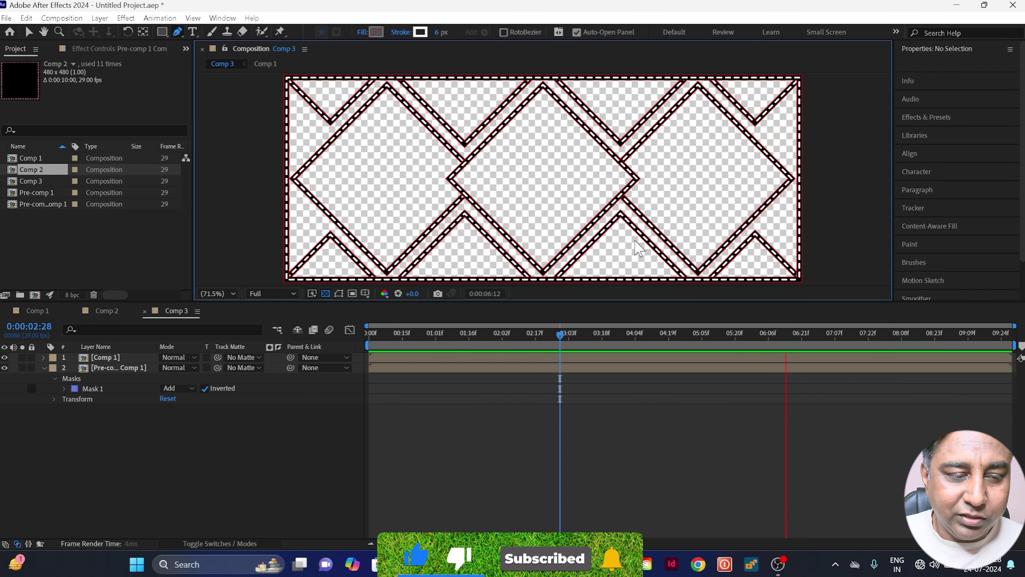
key("space")
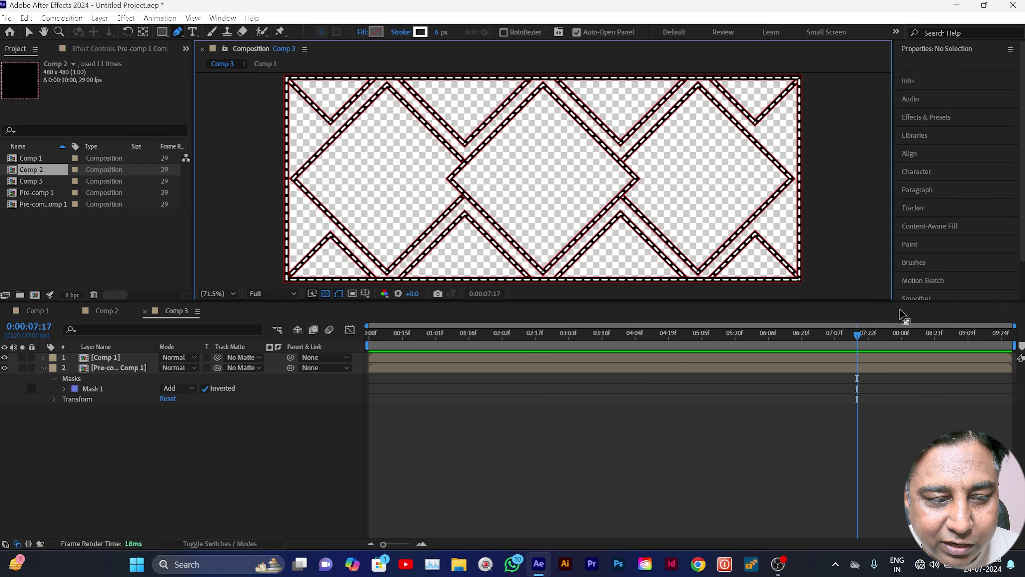
left_click_drag(857, 334, 275, 402)
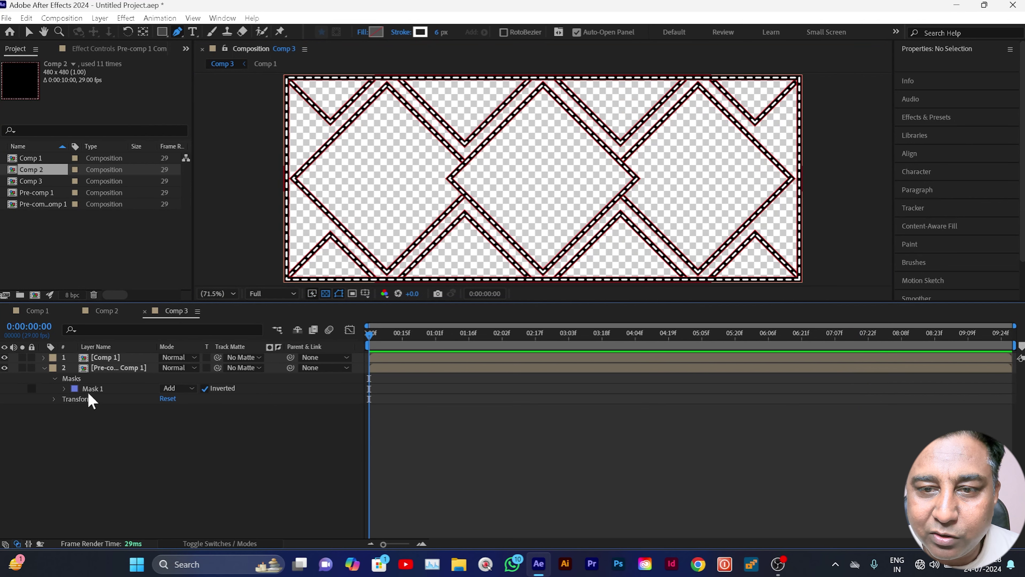
left_click(44, 368)
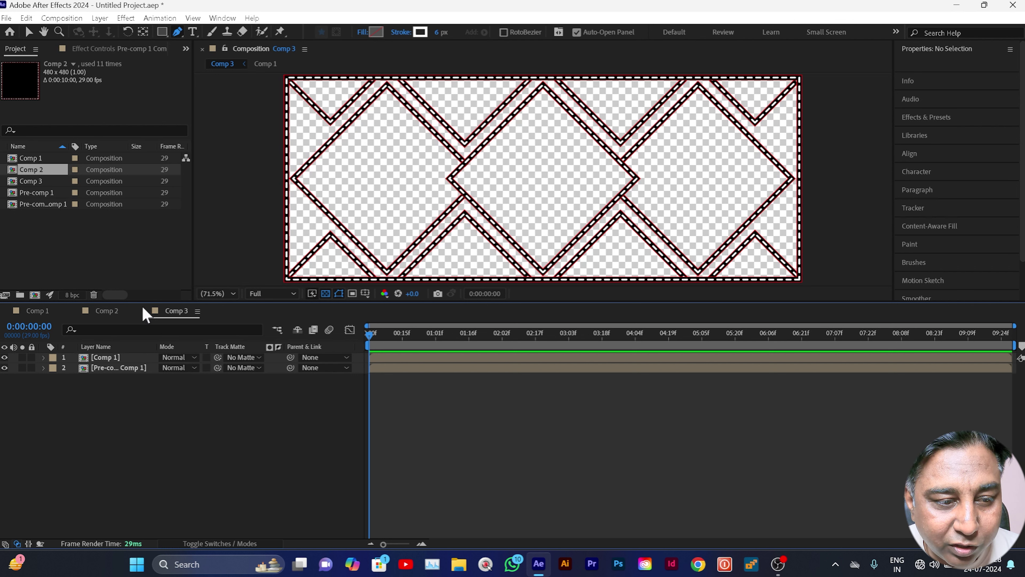
left_click(324, 295)
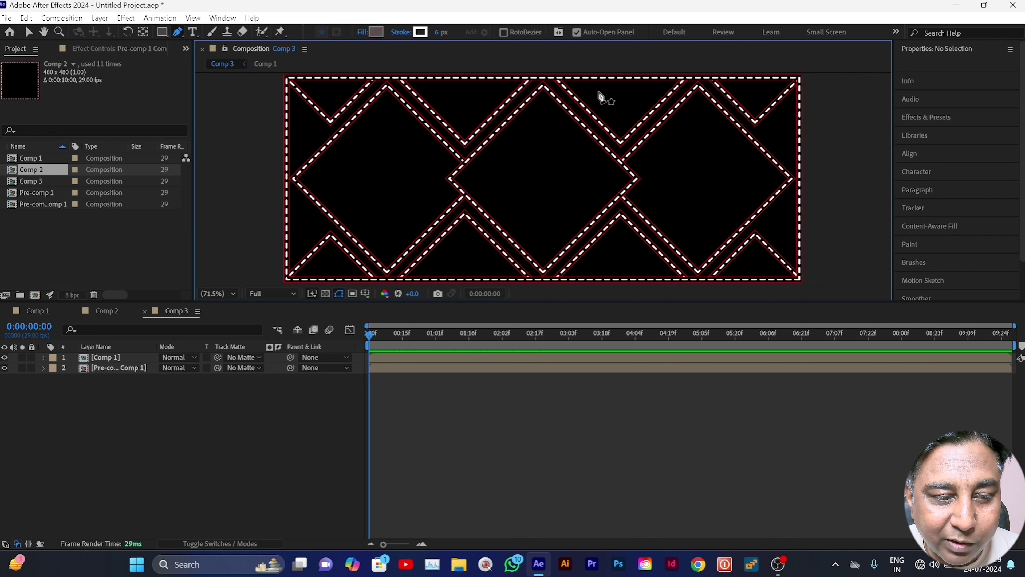
Compare Comp 1 with Comp 2, ending back in Comp 1
left_click(41, 315)
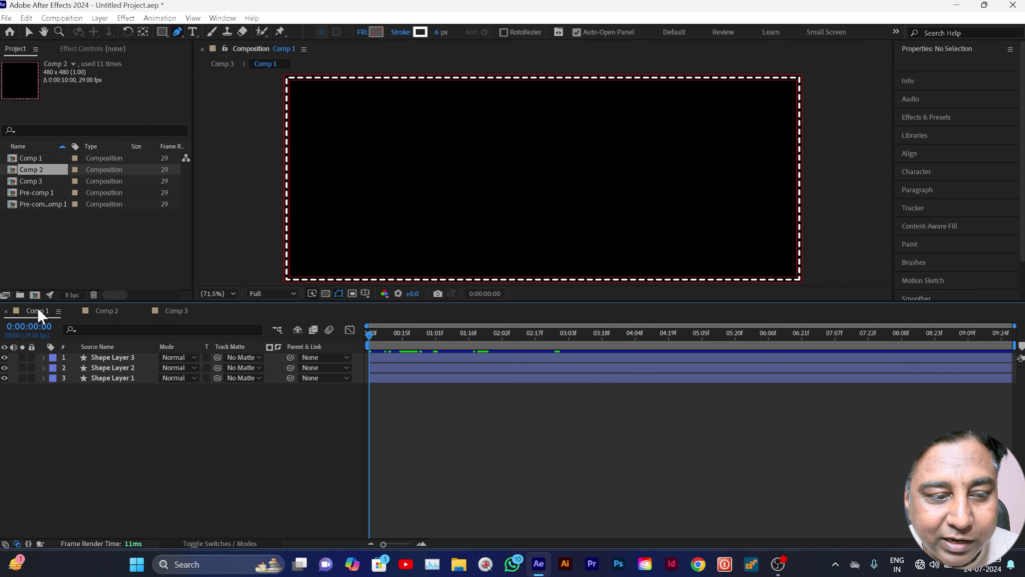
left_click(113, 312)
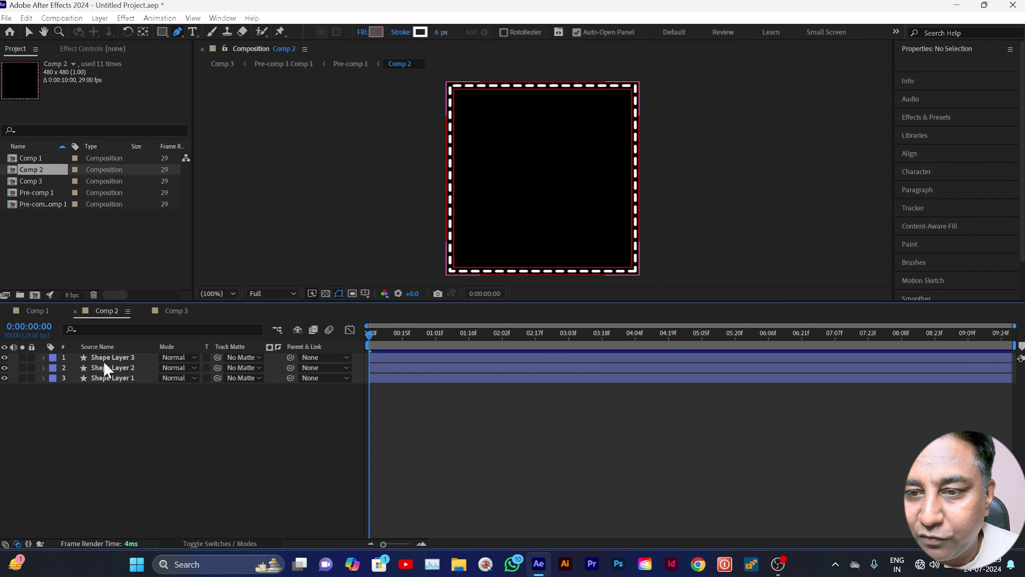
left_click(31, 311)
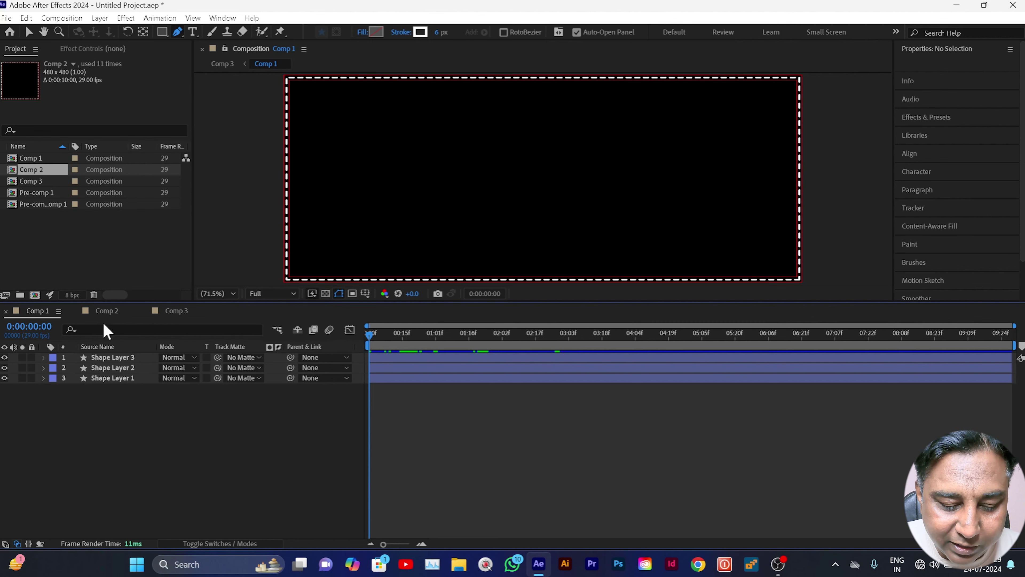
left_click(106, 311)
left_click(39, 310)
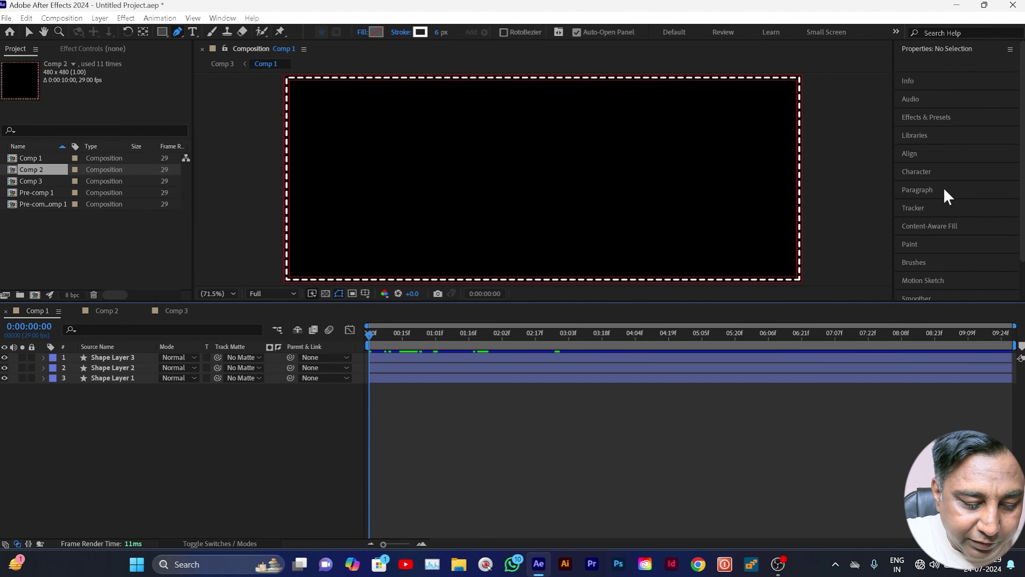
Search 'ramp' and apply Gradient Ramp to Shape Layer 1 and Shape Layer 3
left_click(921, 118)
left_click(931, 120)
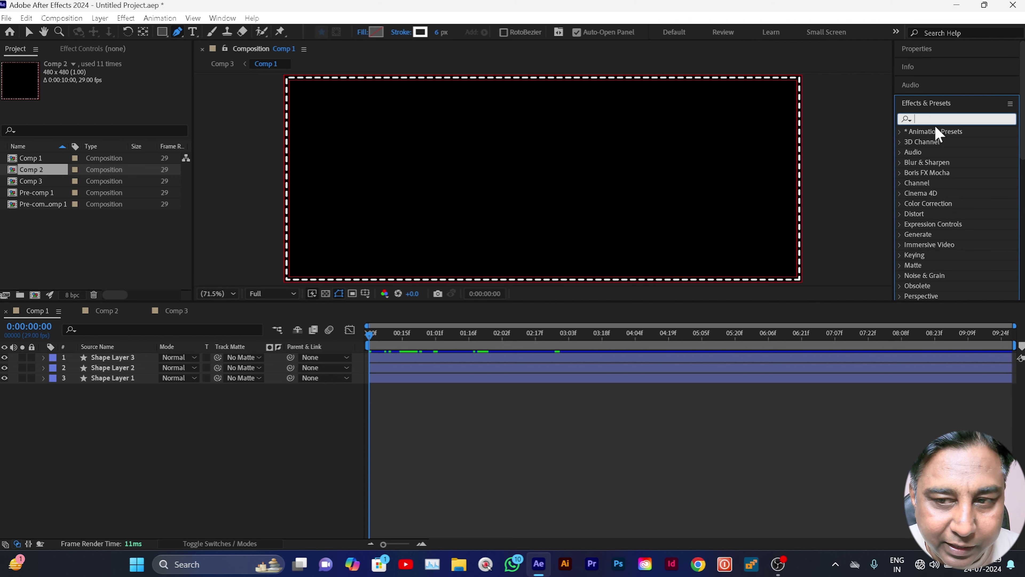
type("ramp")
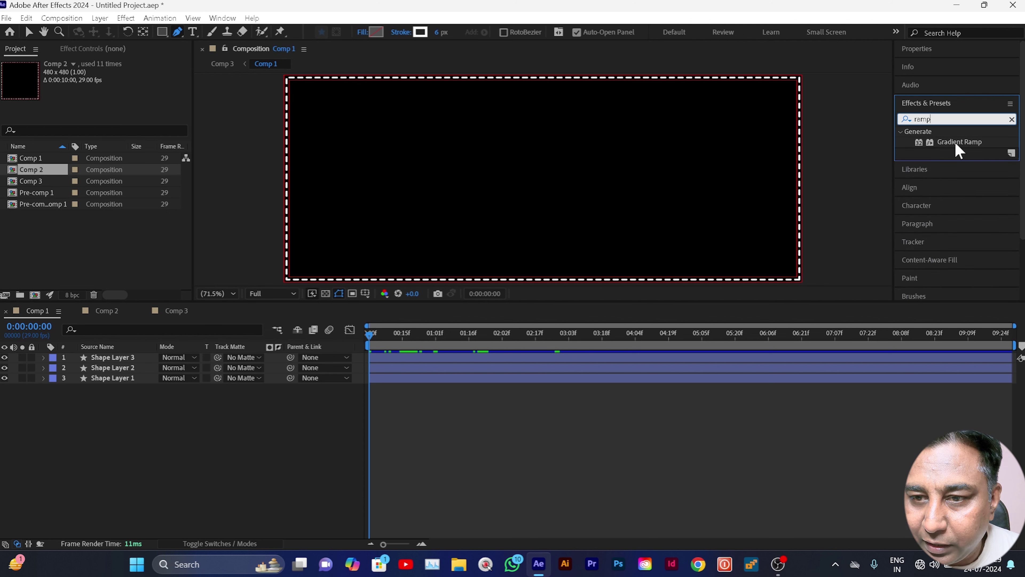
left_click_drag(953, 141, 125, 385)
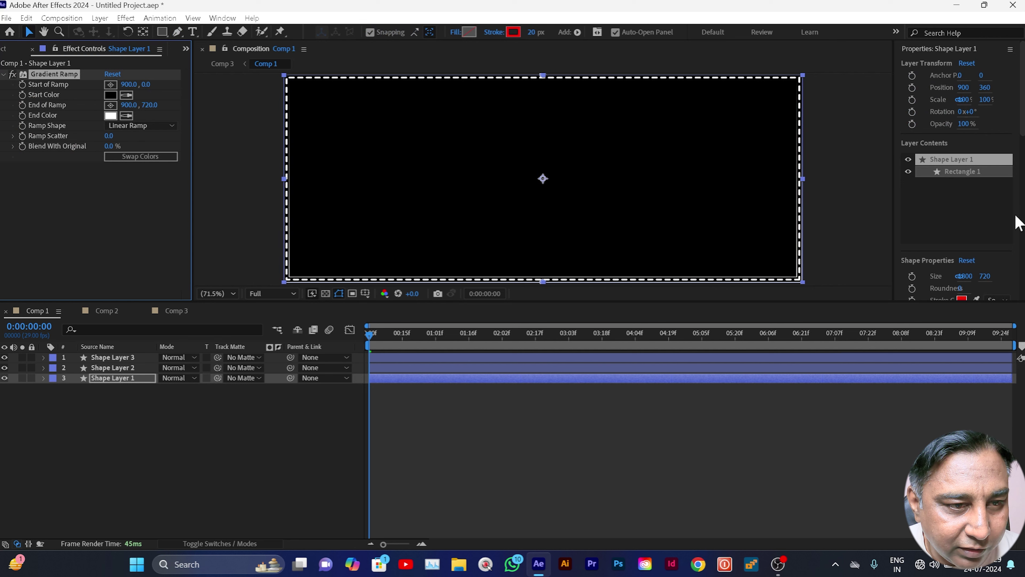
scroll(989, 202, "down", 10)
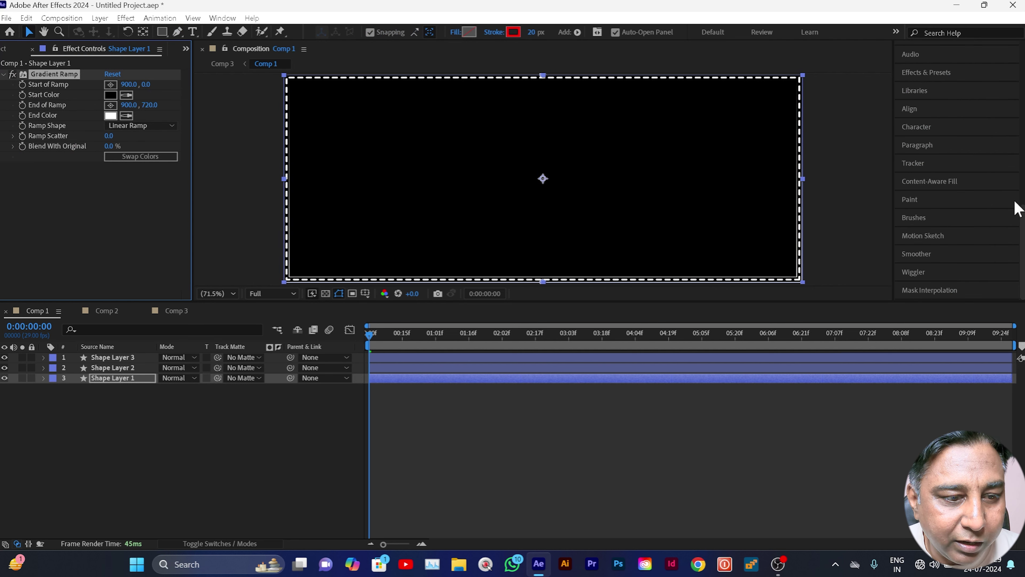
left_click(915, 128)
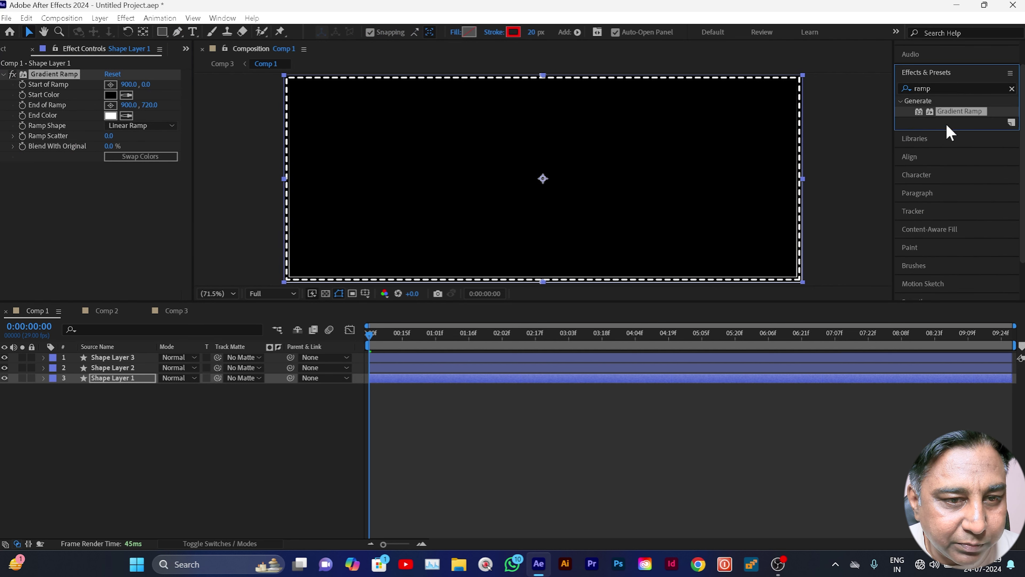
left_click_drag(948, 113, 121, 364)
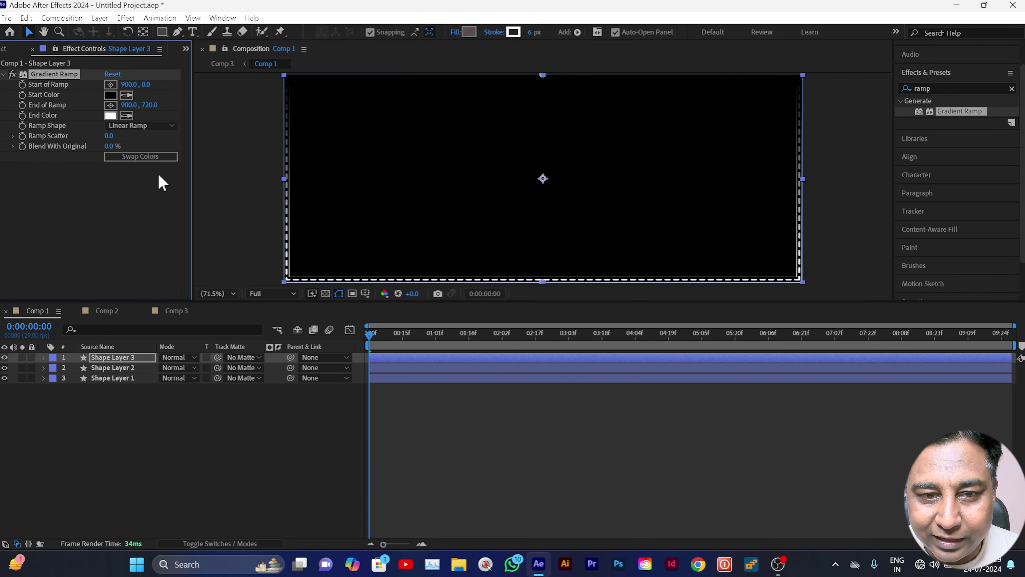
Swap the Gradient Ramp colours on Shape Layer 3 and Shape Layer 1
left_click(150, 158)
left_click(122, 378)
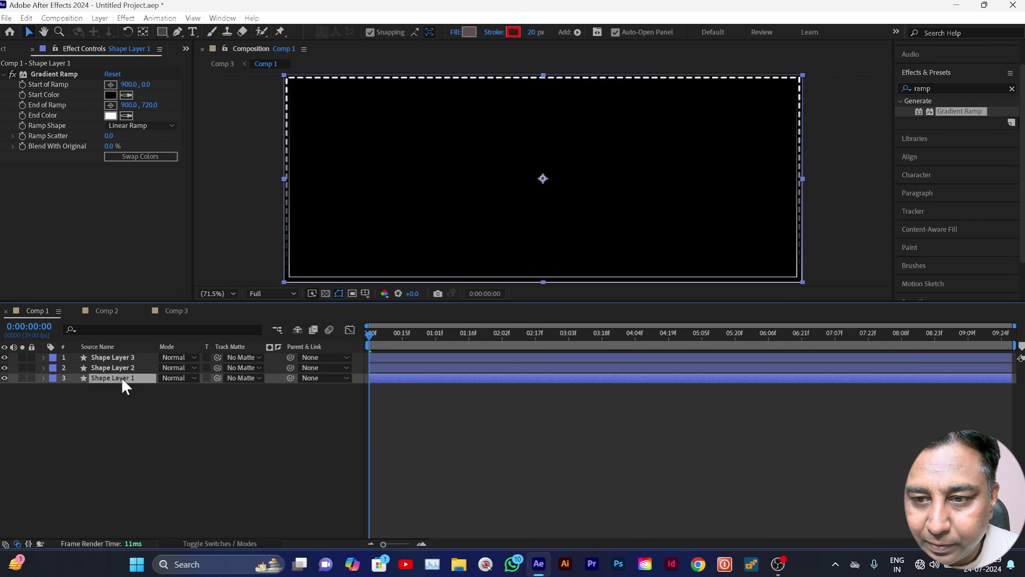
left_click(140, 159)
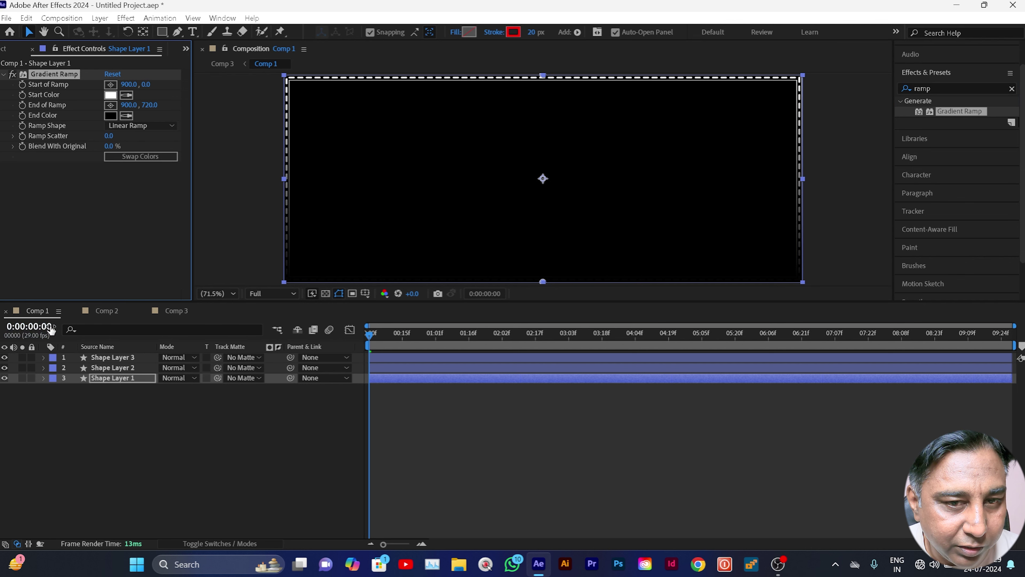
left_click(107, 311)
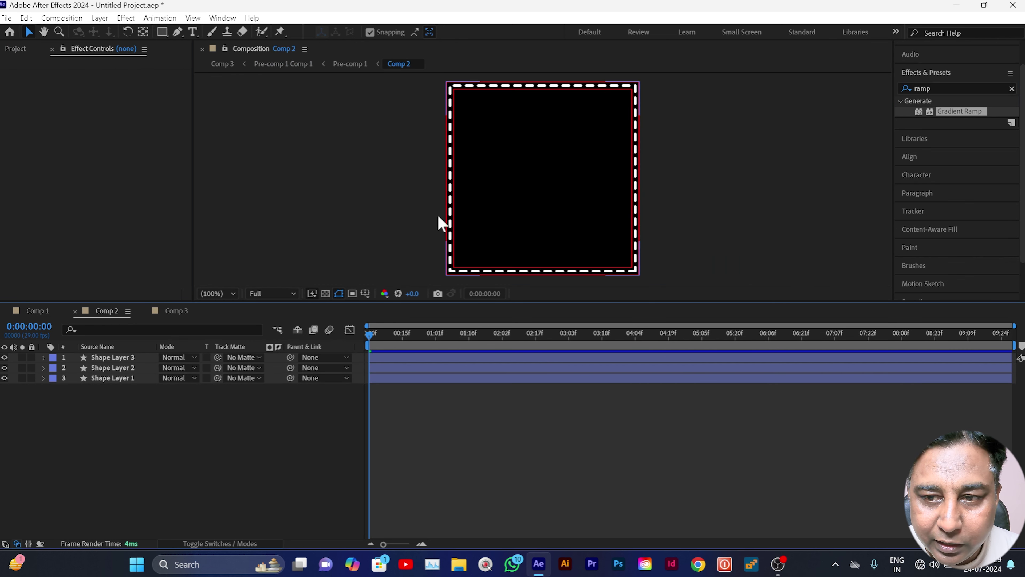
In Comp 2, apply Gradient Ramp to Shape Layers 3 and 1, swapping each to white-to-black
left_click_drag(949, 114, 129, 359)
left_click(128, 157)
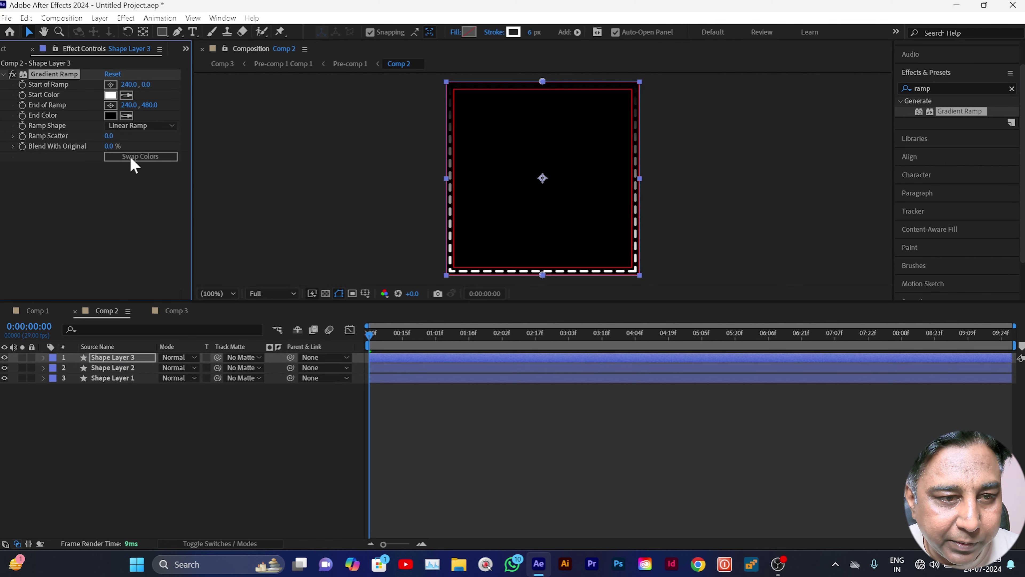
left_click_drag(952, 117, 125, 387)
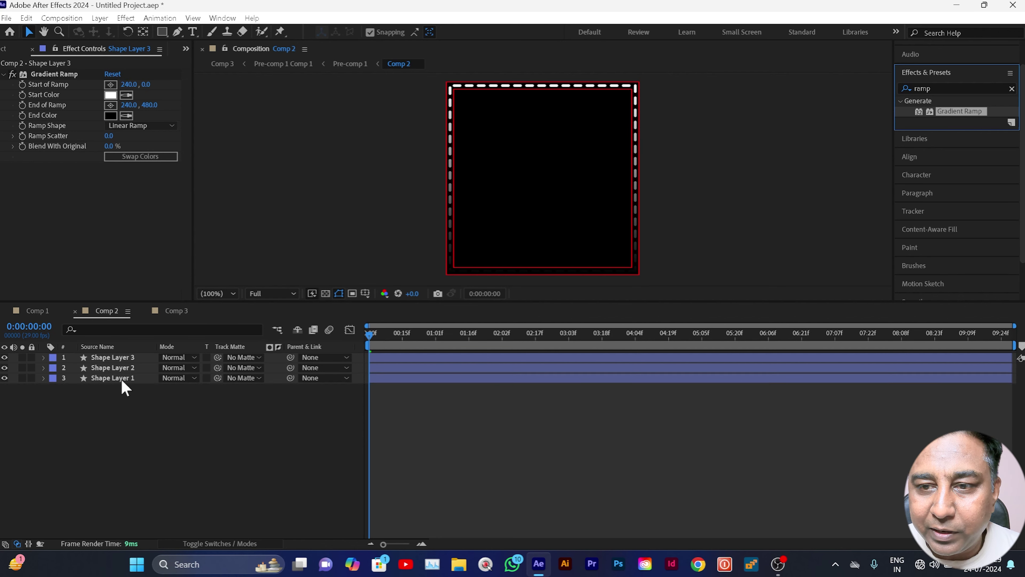
left_click_drag(123, 382, 122, 382)
left_click(136, 158)
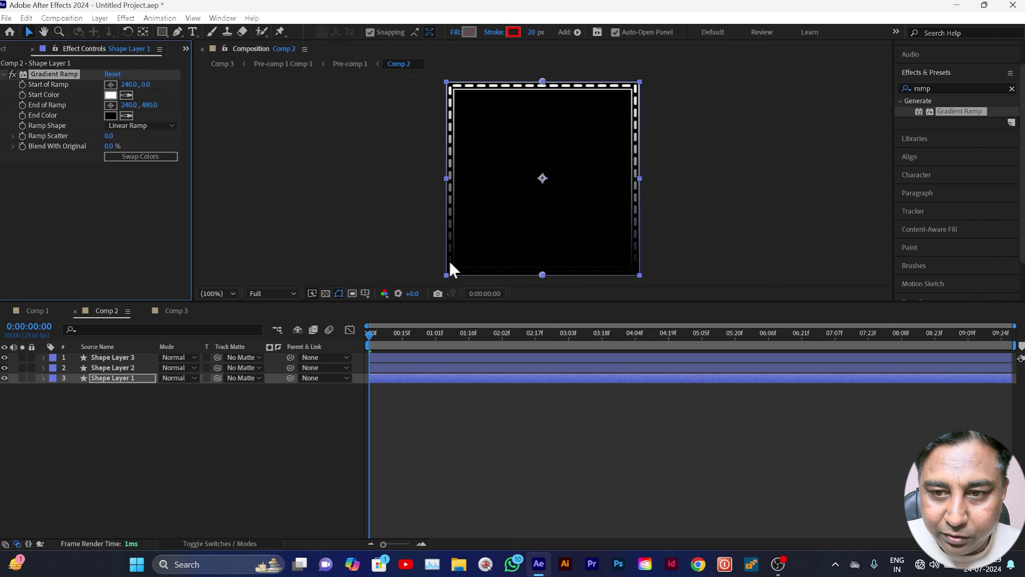
left_click(928, 89)
Search 'colorama' and apply Colorama to Shape Layer 1
type("colo")
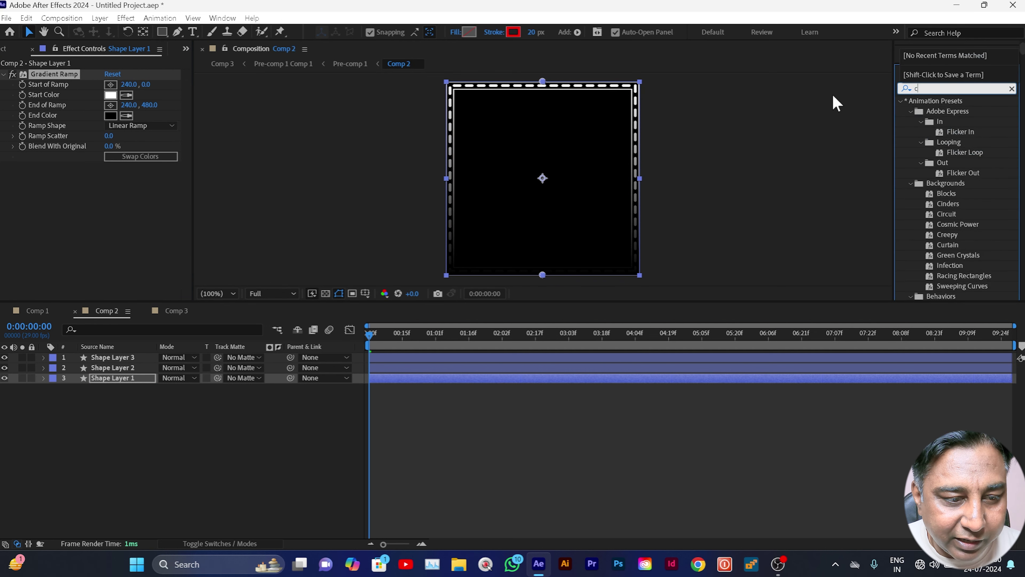
type("rama")
mouse_move(942, 111)
left_mouse_down()
mouse_move(136, 388)
mouse_move(132, 358)
left_mouse_up()
left_click_drag(942, 111, 132, 385)
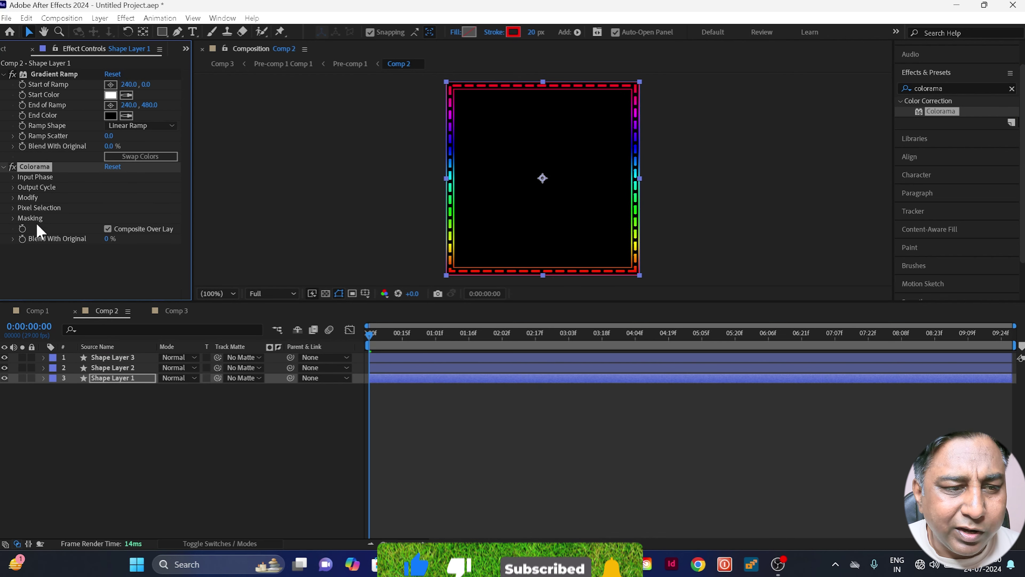
Keyframe Colorama's Phase Shift from 0x at the start to 1x at the end
left_click(14, 178)
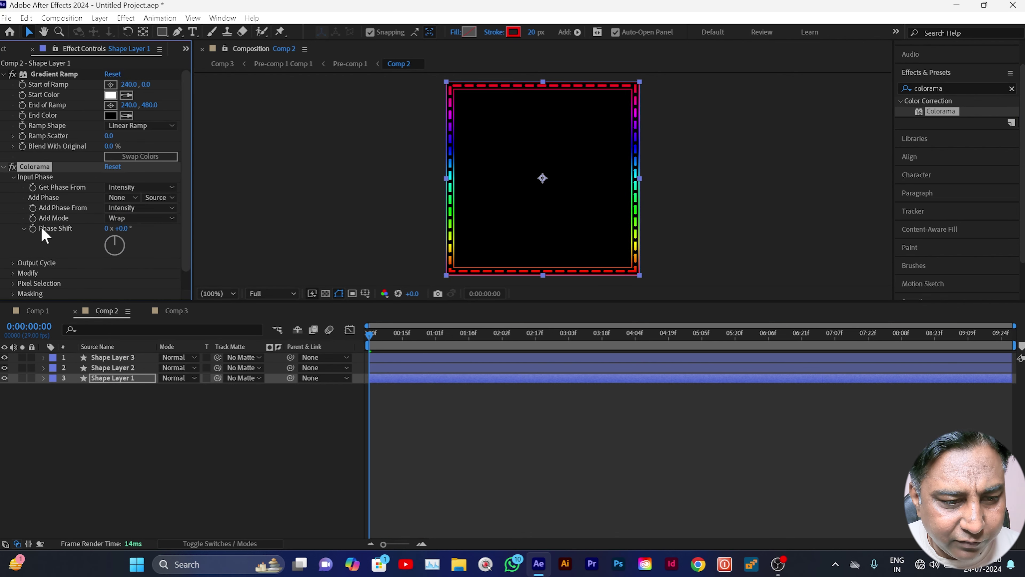
left_click(33, 228)
key("End")
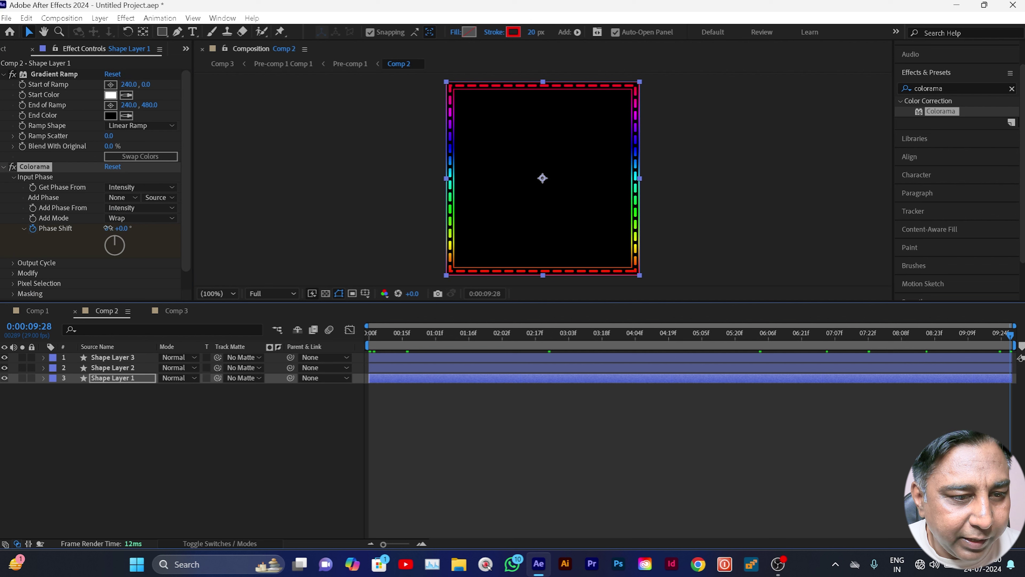
left_click(108, 228)
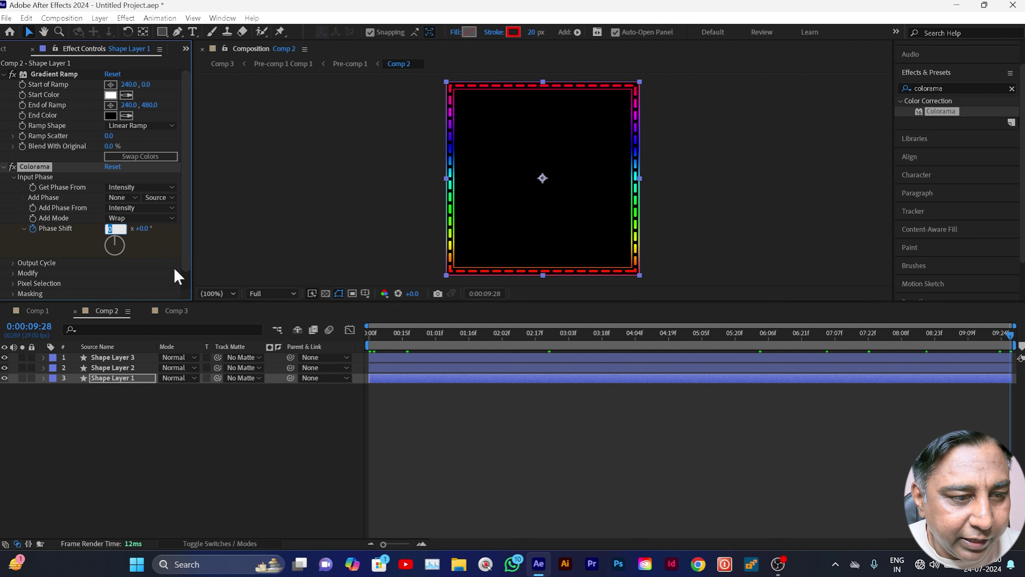
left_click(236, 493)
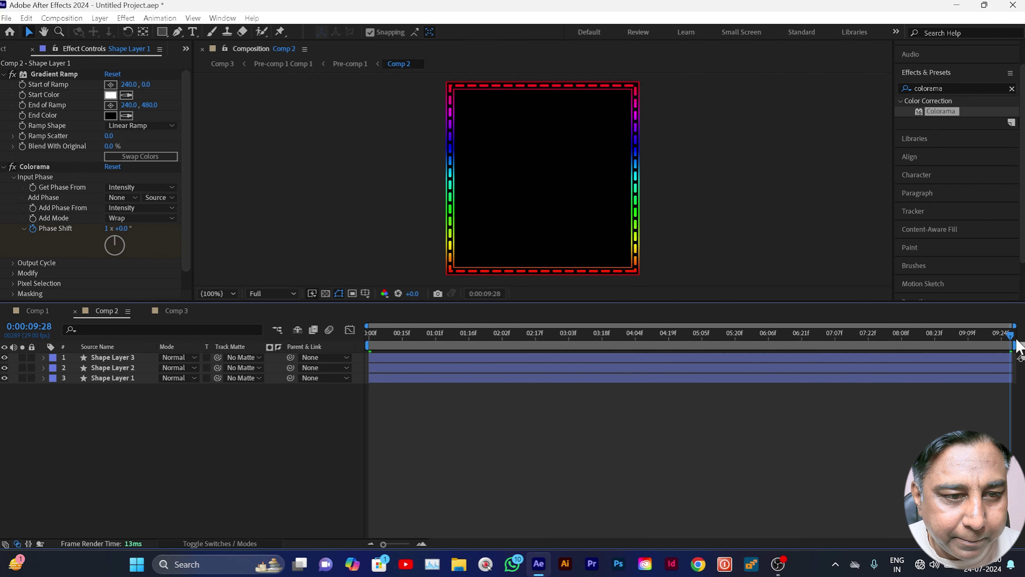
key("Home")
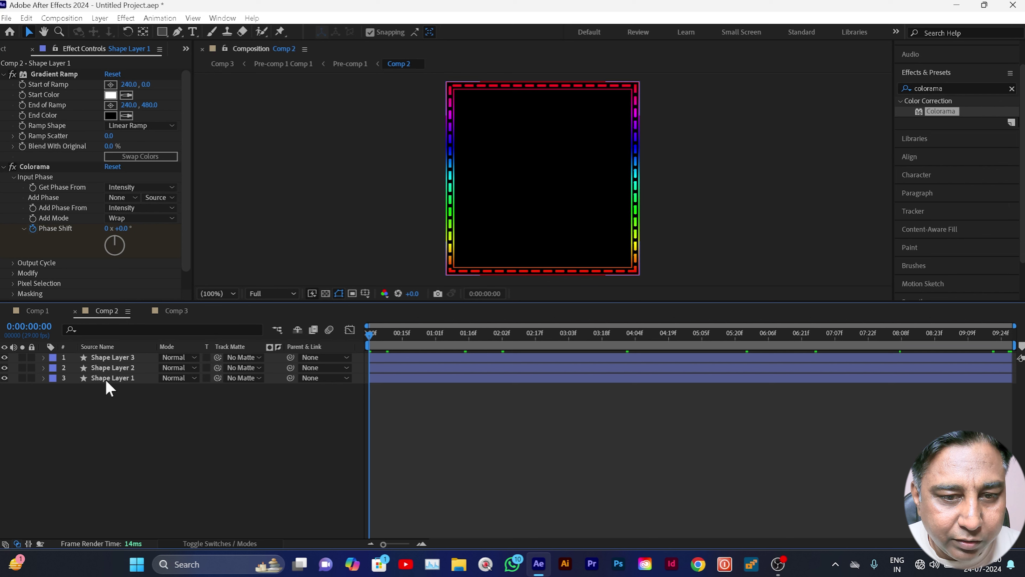
scroll(186, 252, "down", 2)
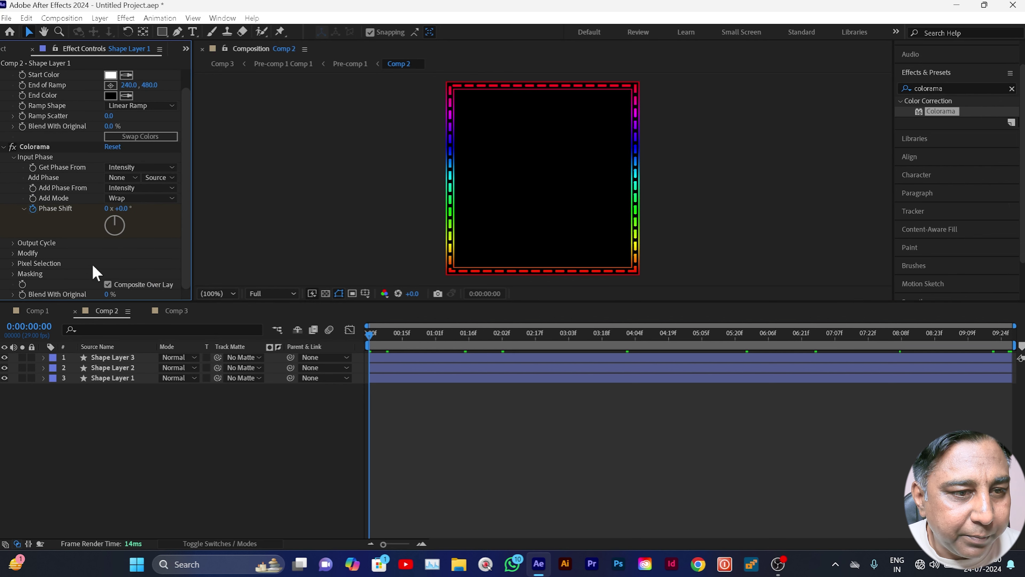
Expand Colorama's Output Cycle on Shape Layer 1 and choose the Golden 1 preset palette
left_click(14, 241)
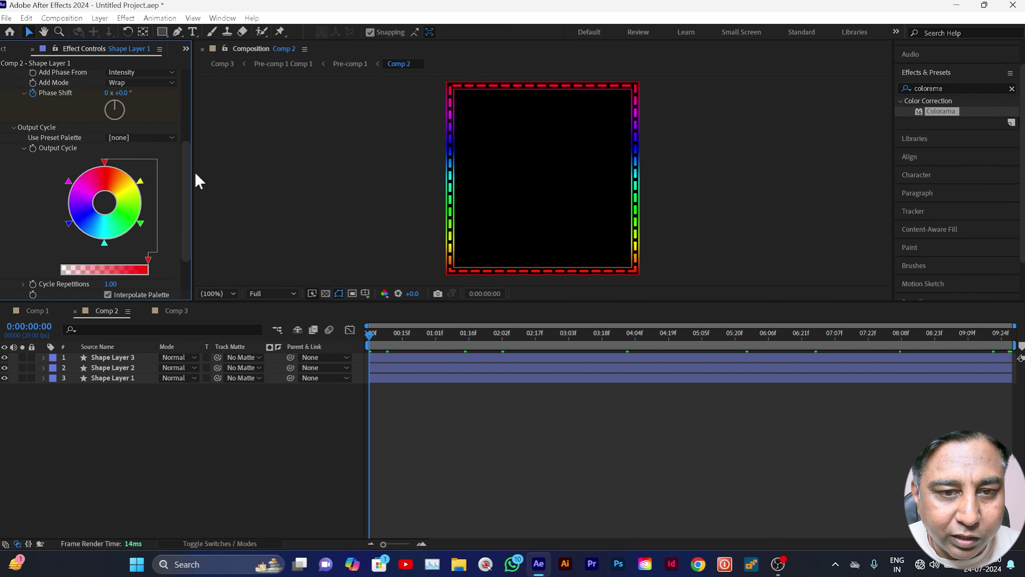
scroll(186, 226, "down", 3)
mouse_move(368, 335)
left_mouse_down()
mouse_move(438, 348)
mouse_move(313, 358)
left_mouse_up()
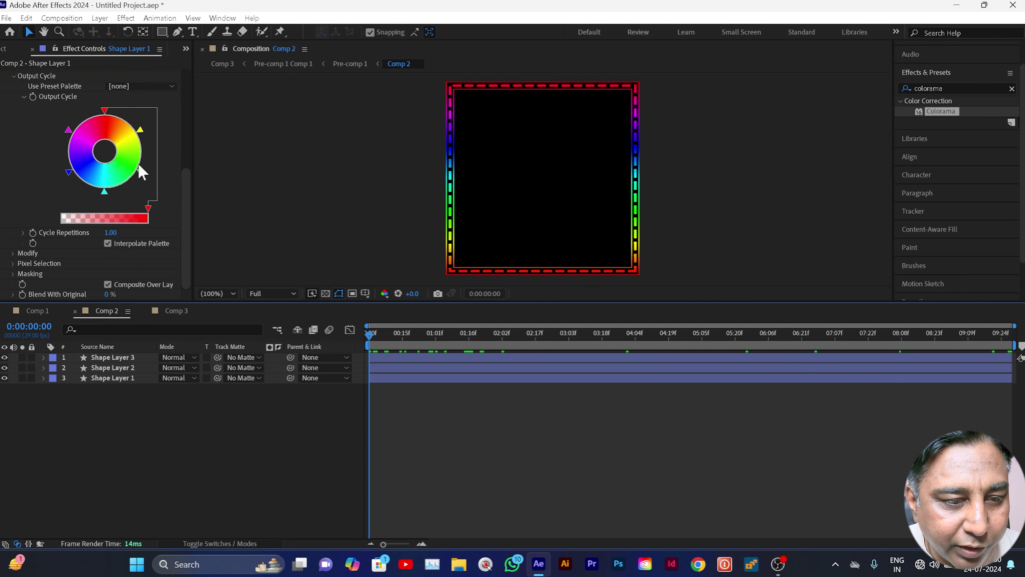
left_click(139, 88)
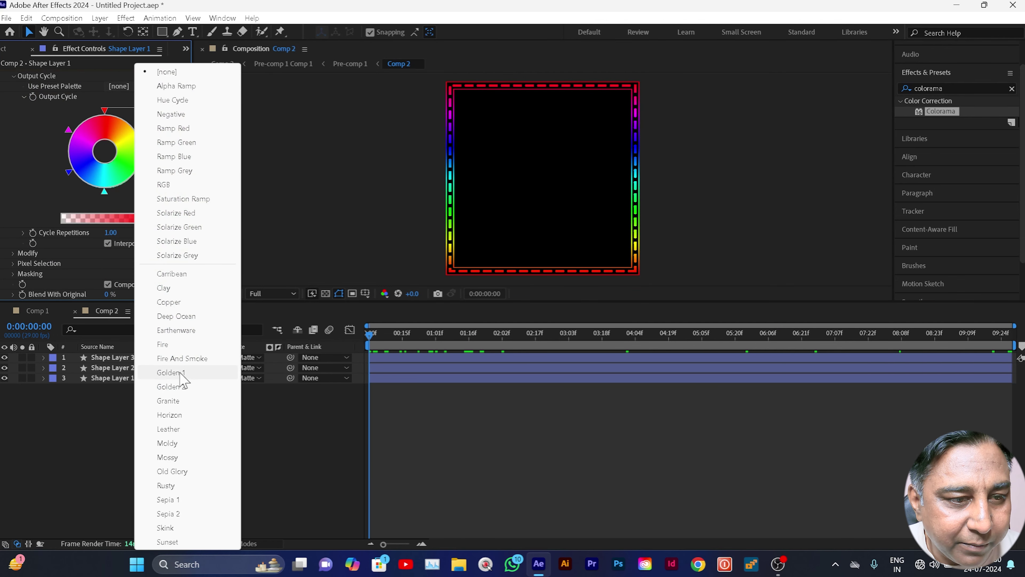
left_click(161, 372)
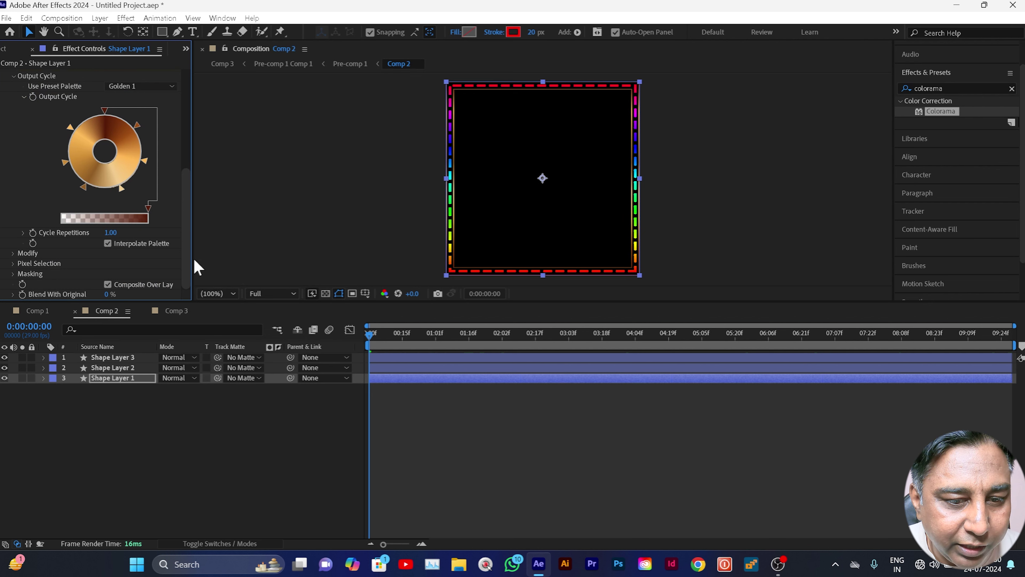
left_click_drag(185, 263, 187, 238)
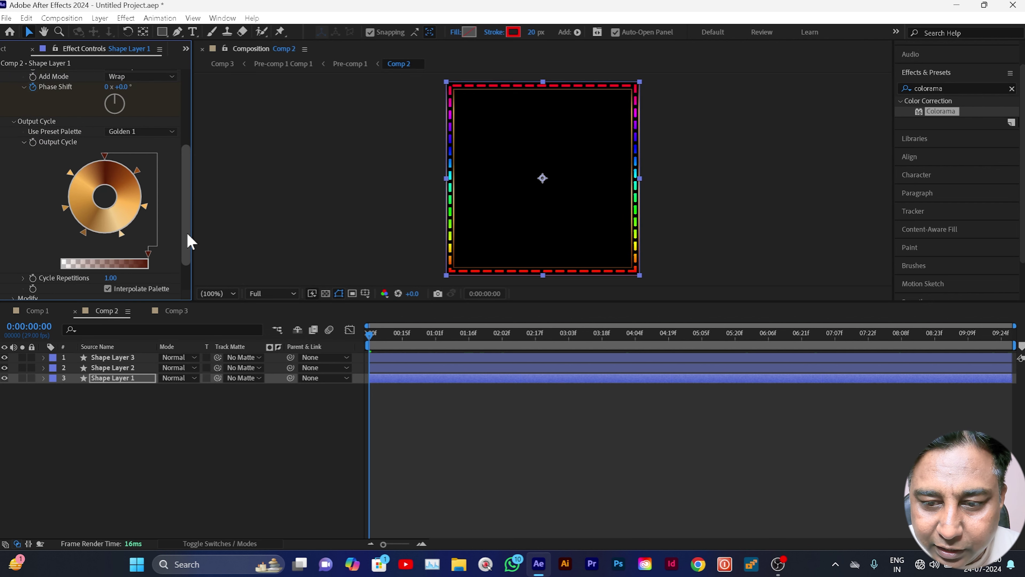
Select Shape Layer 3 and expand its Colorama Input Phase, comparing against Shape Layer 1's settings
left_click(113, 358)
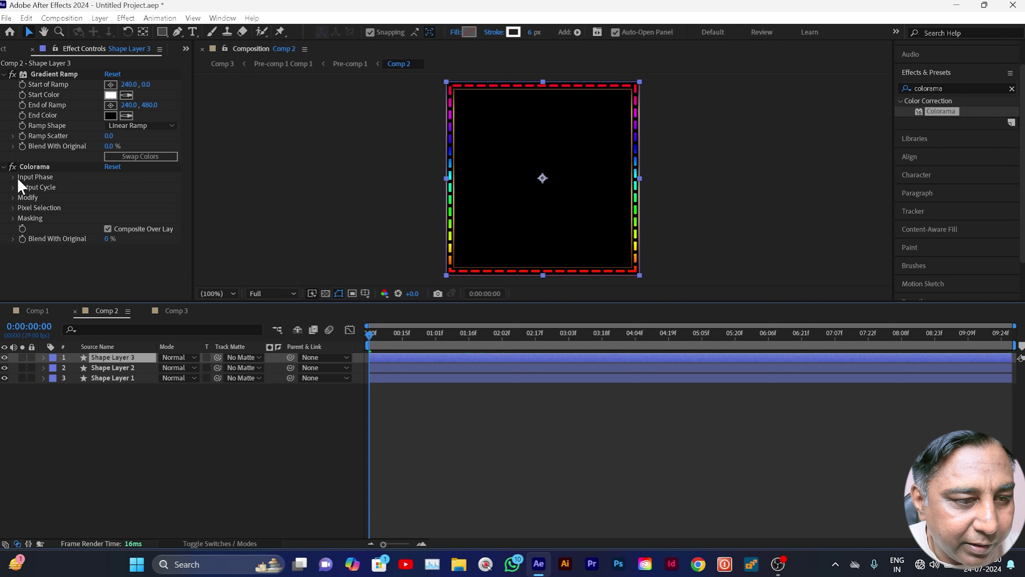
left_click(14, 177)
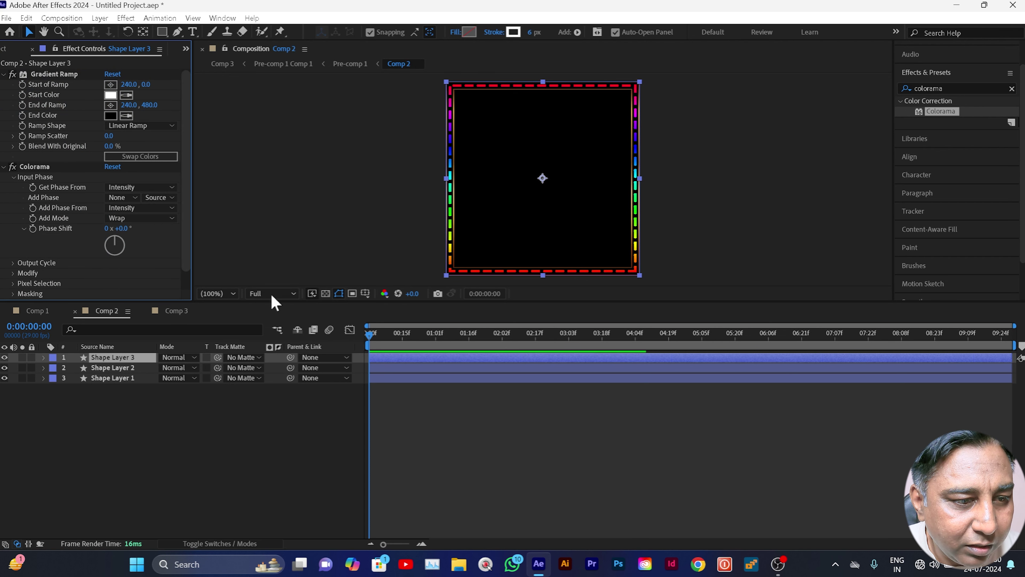
left_click(380, 345)
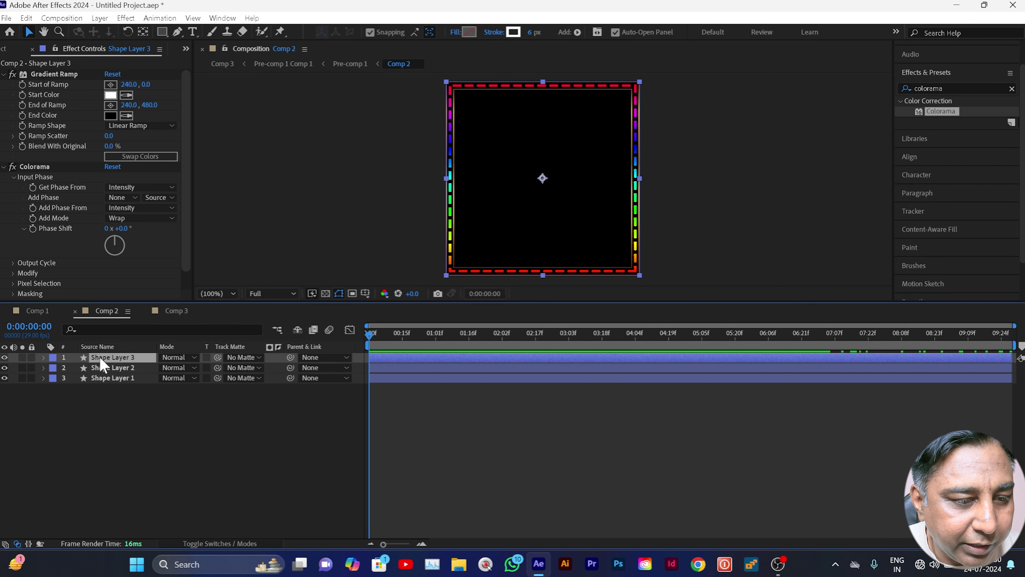
left_click(114, 378)
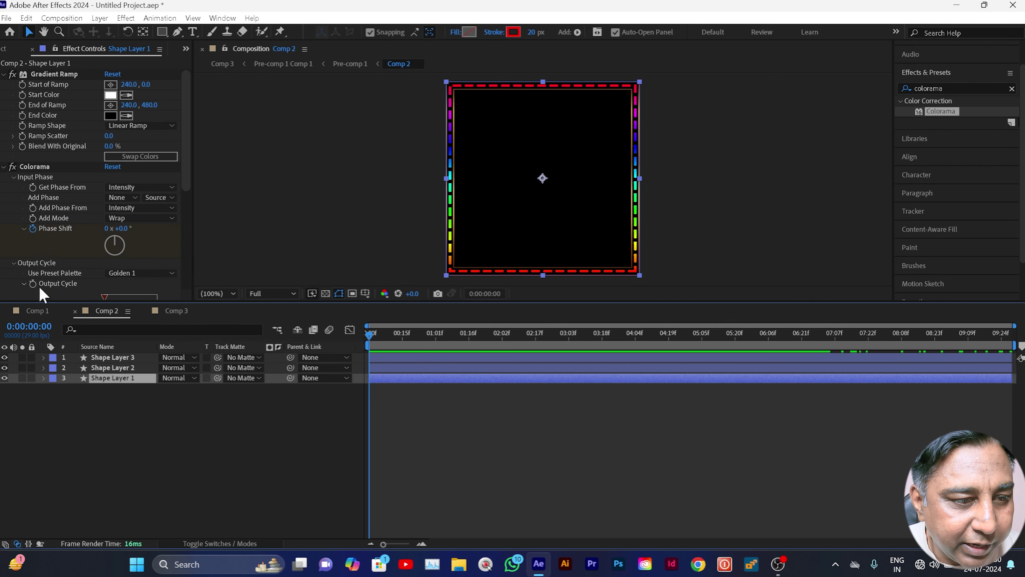
left_click(115, 358)
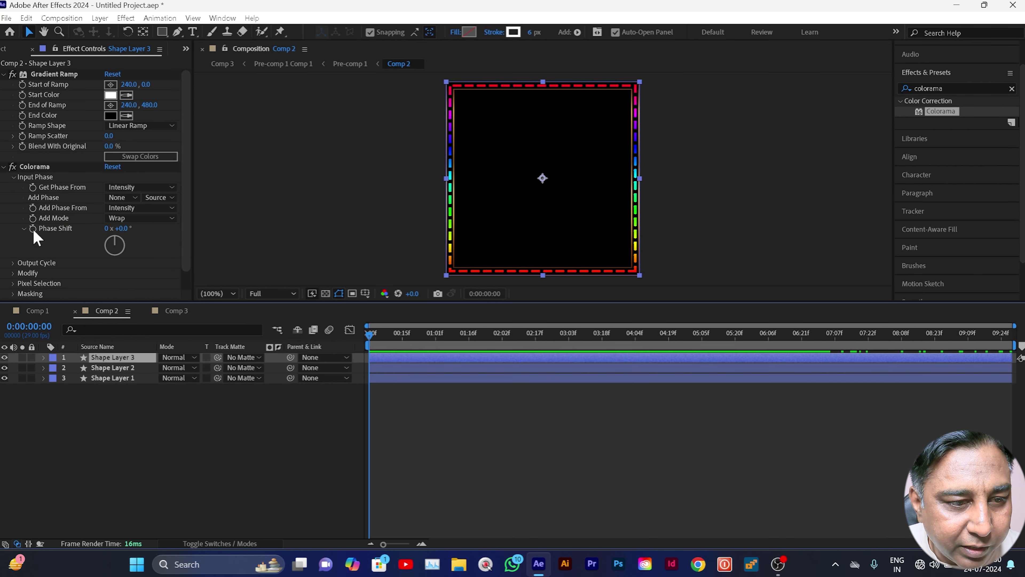
left_click(98, 378)
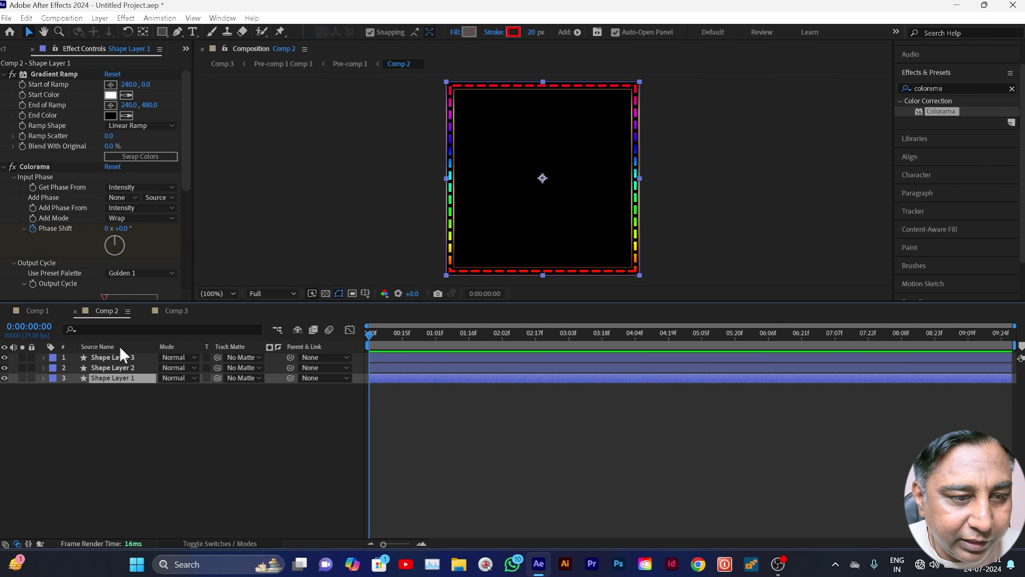
left_click(120, 358)
Keyframe Shape Layer 3's Colorama Phase Shift to 1 revolution at the composition end
left_click(39, 238)
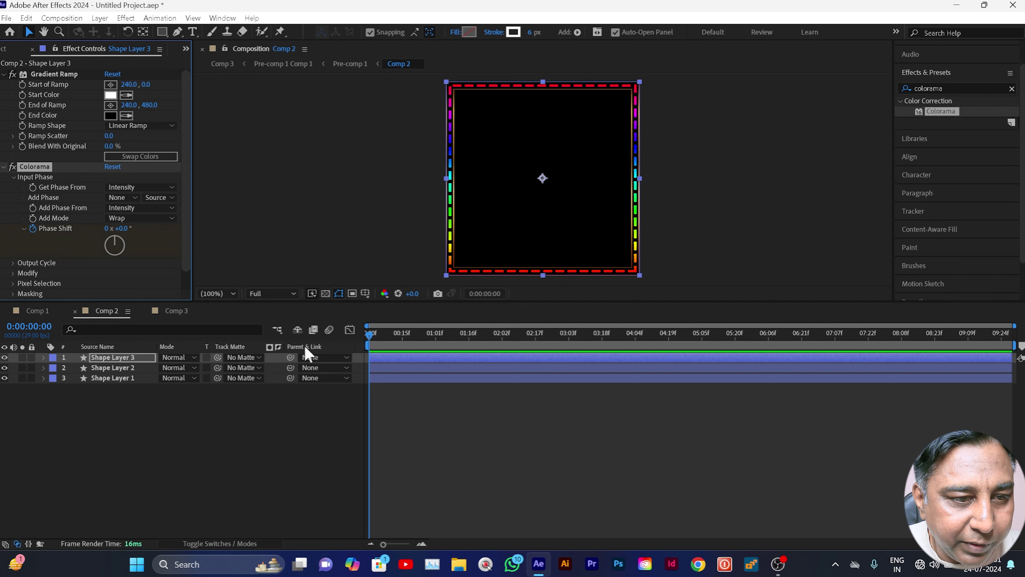
left_click_drag(375, 344, 1011, 384)
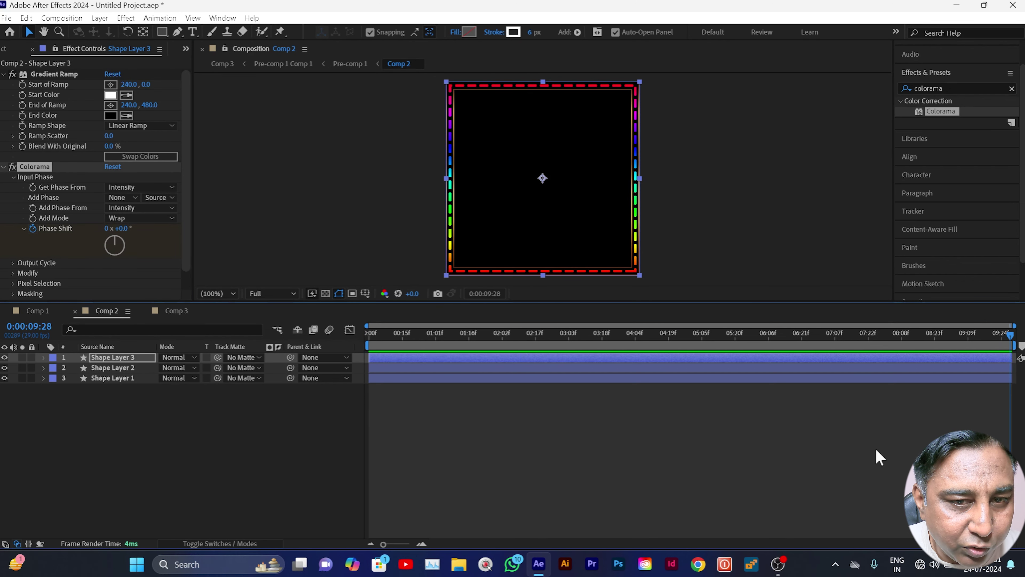
left_click(108, 228)
type("1")
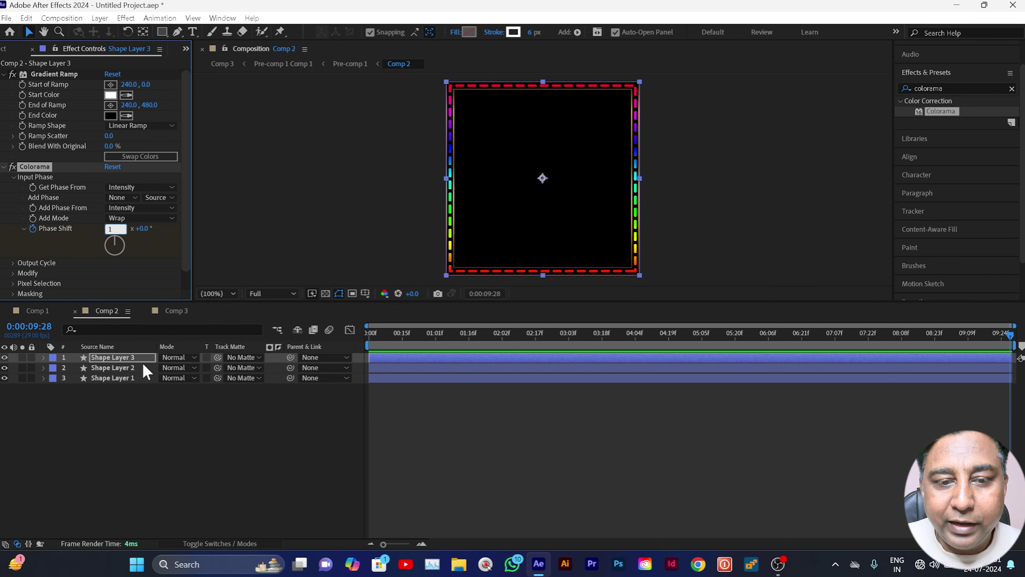
left_click(142, 425)
Set the Output Cycle preset palette to Golden 1 and preview the animation
left_click(13, 263)
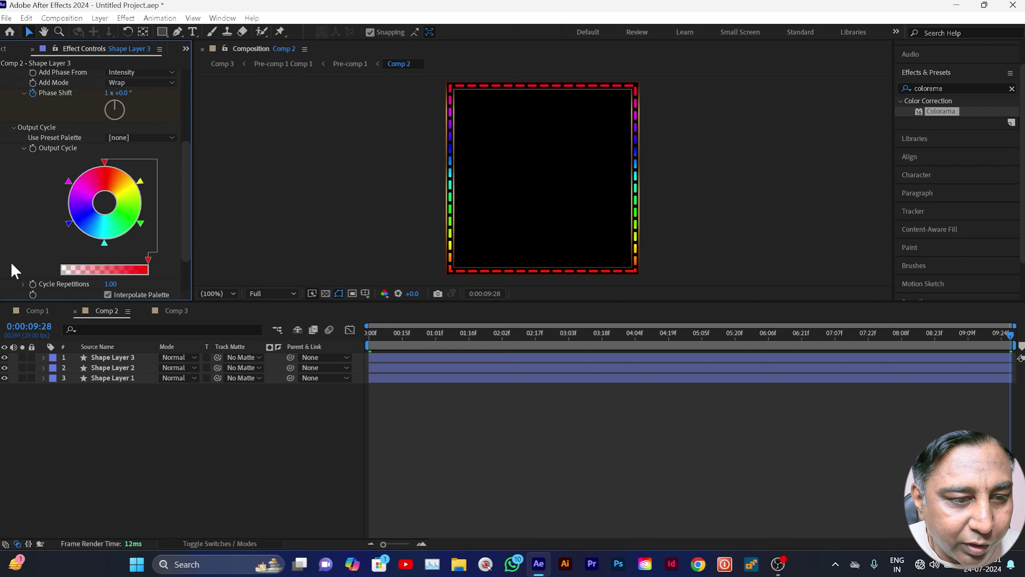
left_click(142, 137)
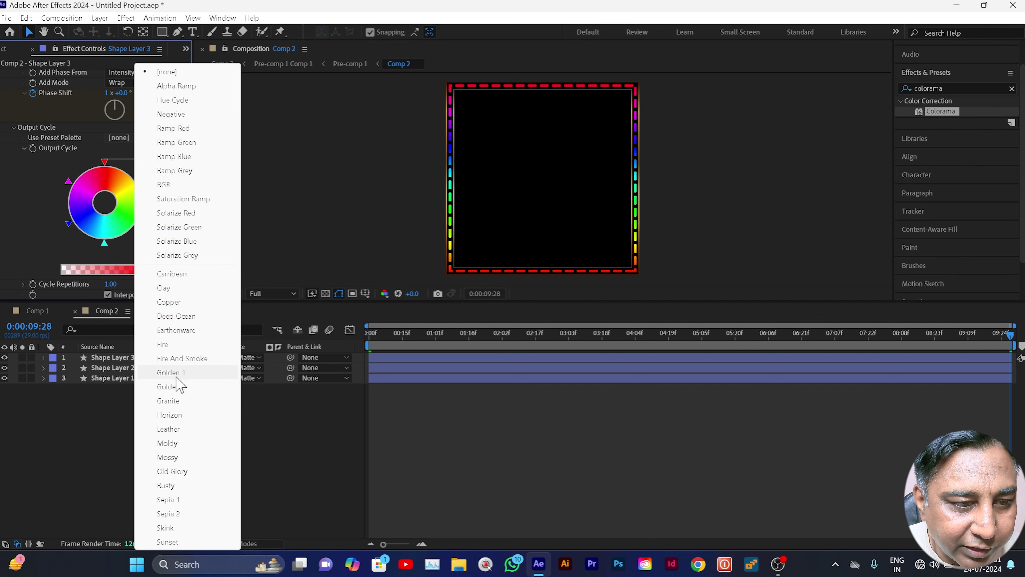
left_click(176, 373)
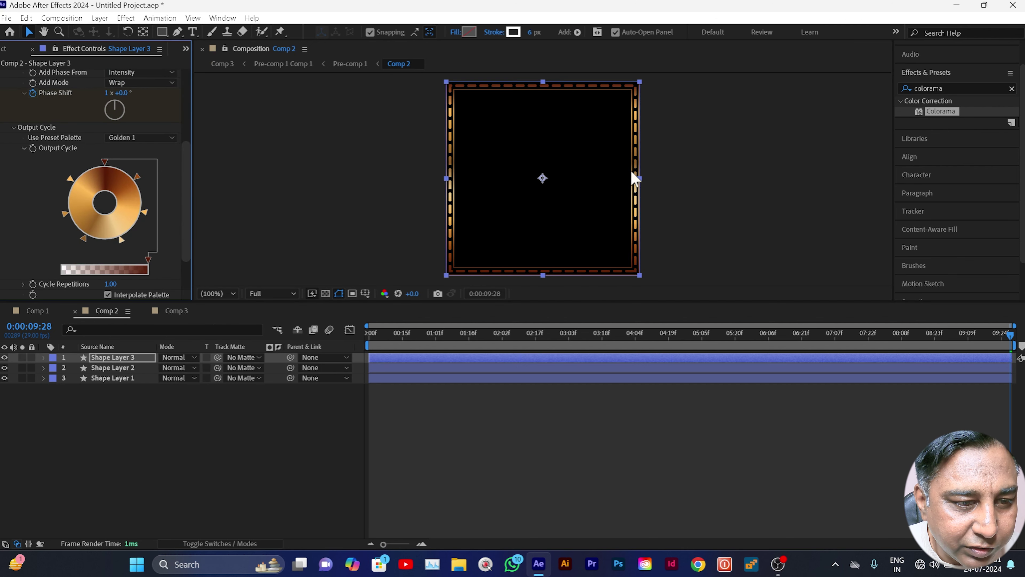
key("space")
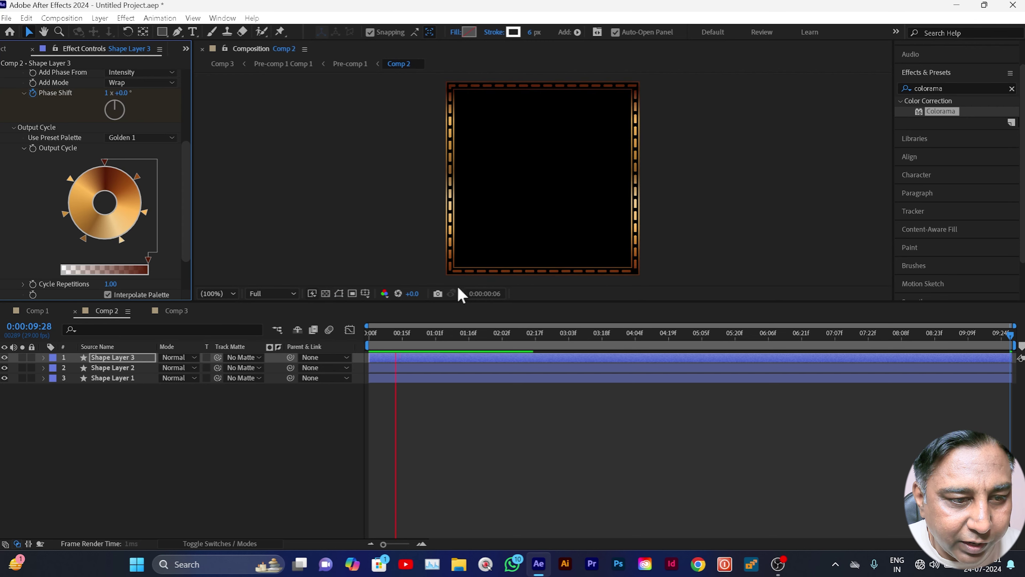
key("space")
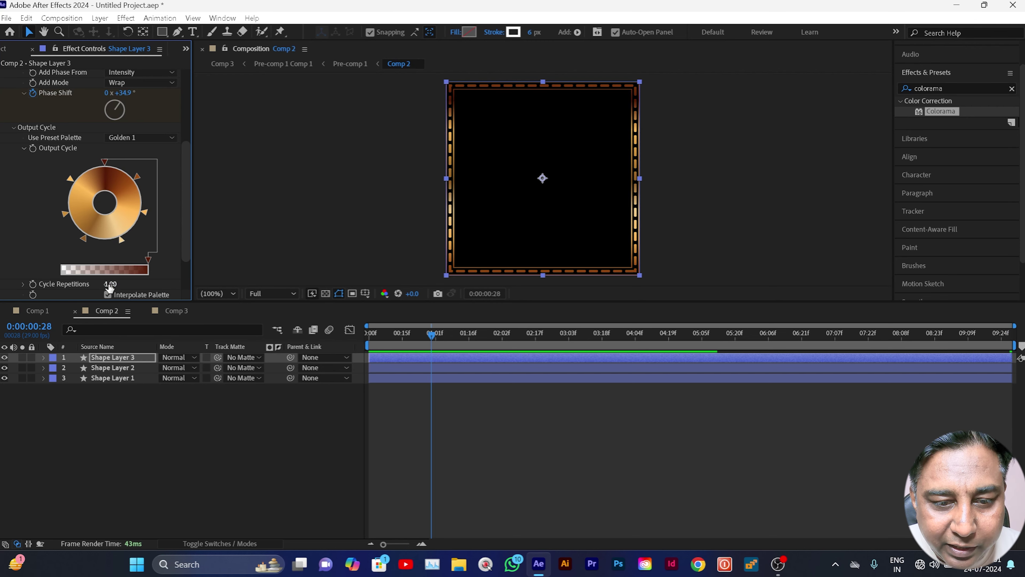
Set Cycle Repetitions to 5 and preview the animation from the start
left_click_drag(111, 284, 123, 283)
left_click(115, 284)
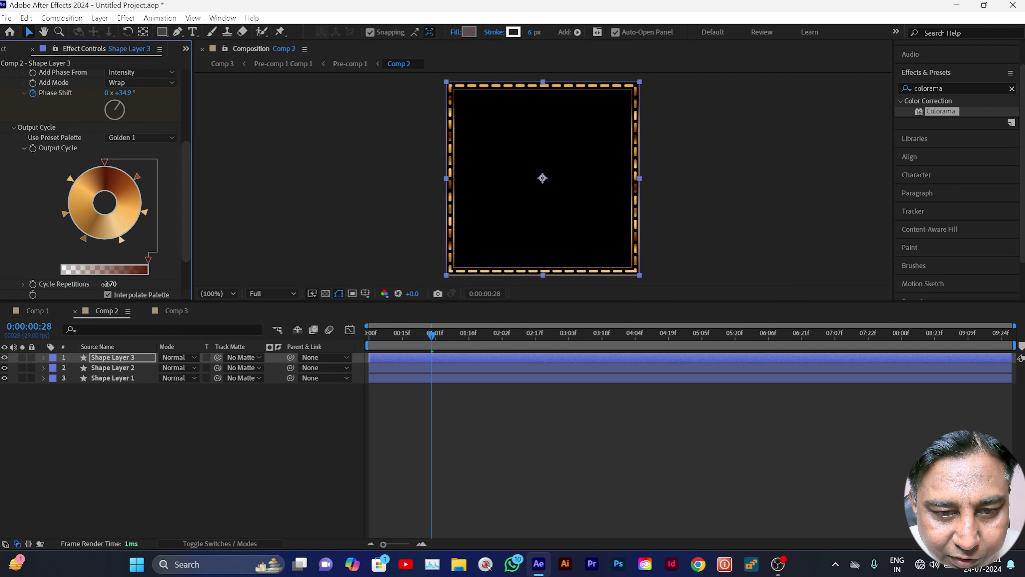
left_click(170, 390)
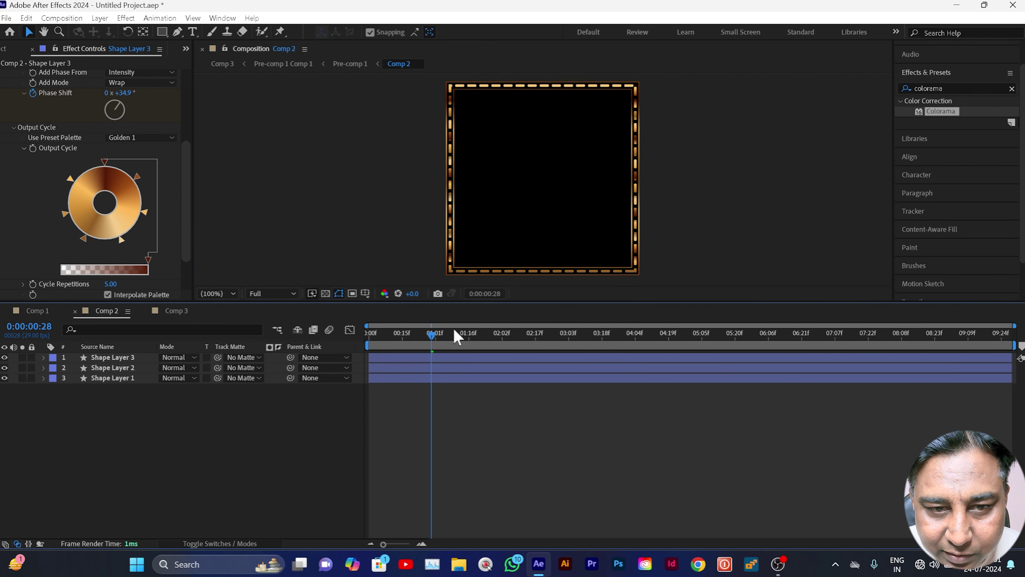
key("Home")
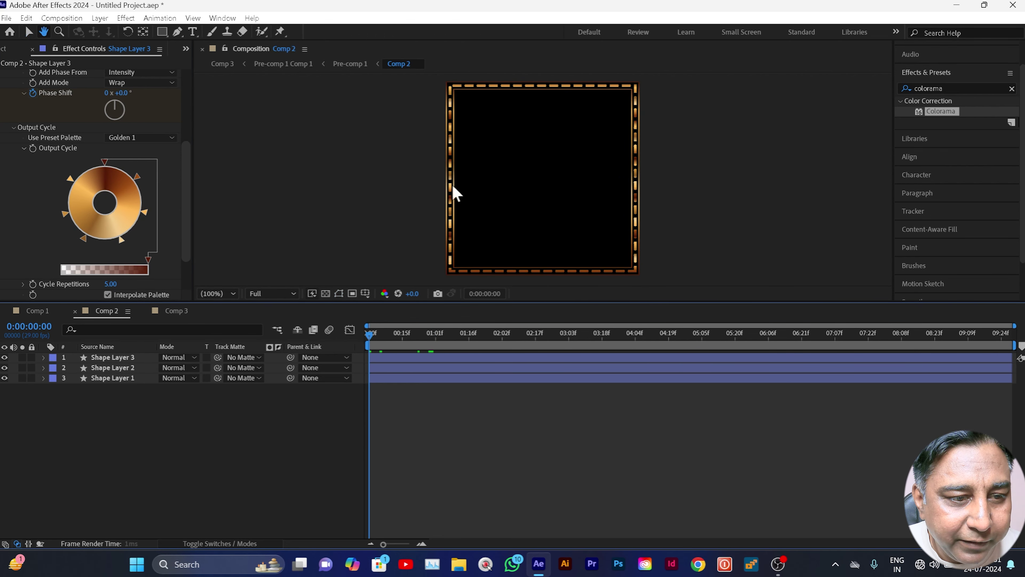
key("space")
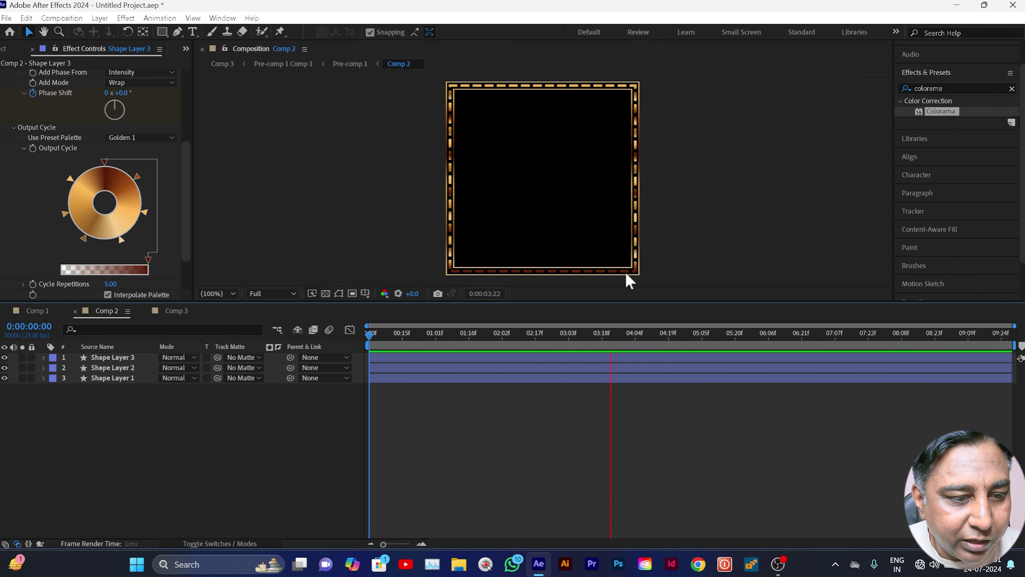
key("space")
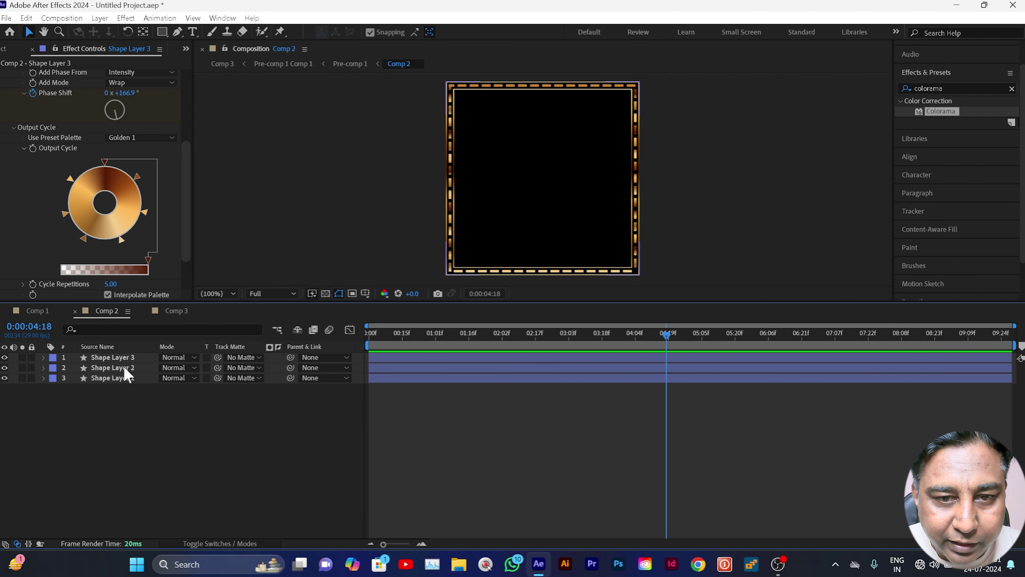
Move Shape Layer 3's Gradient Ramp start to 494, 0 and end to -4, 480, then preview
left_click(118, 356)
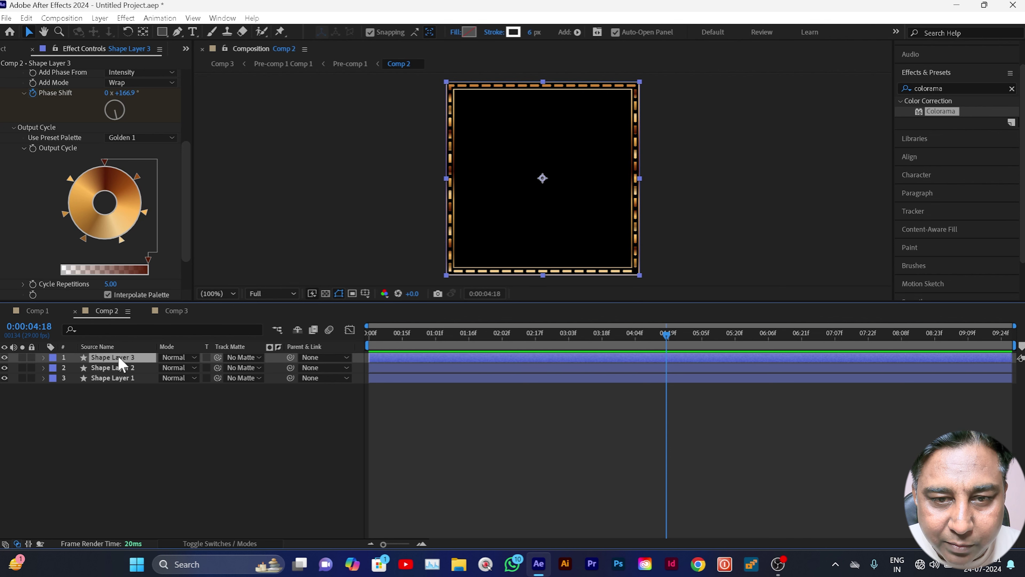
mouse_move(187, 182)
left_mouse_down()
mouse_move(166, 81)
mouse_move(185, 85)
left_mouse_up()
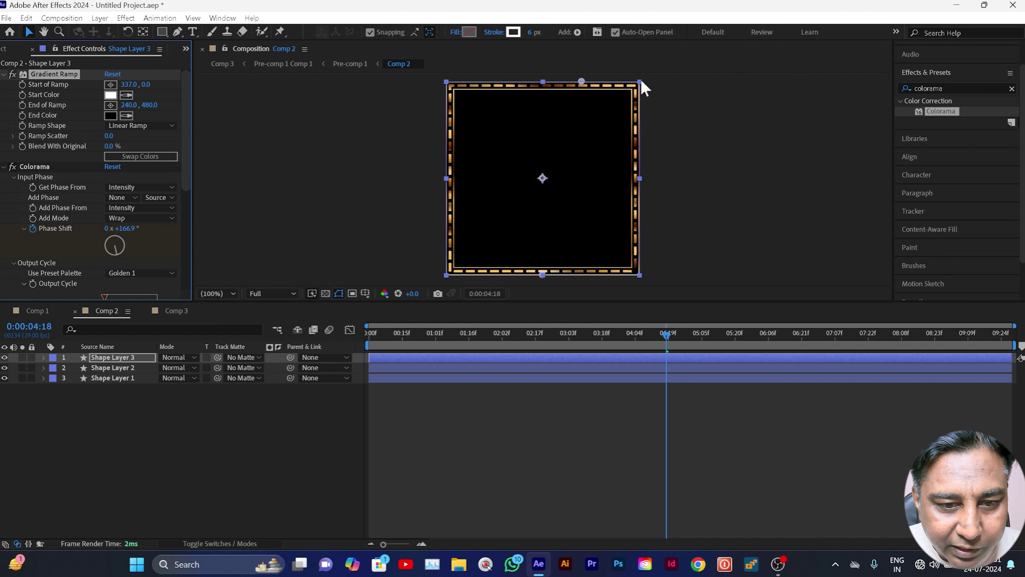
left_click_drag(133, 84, 226, 82)
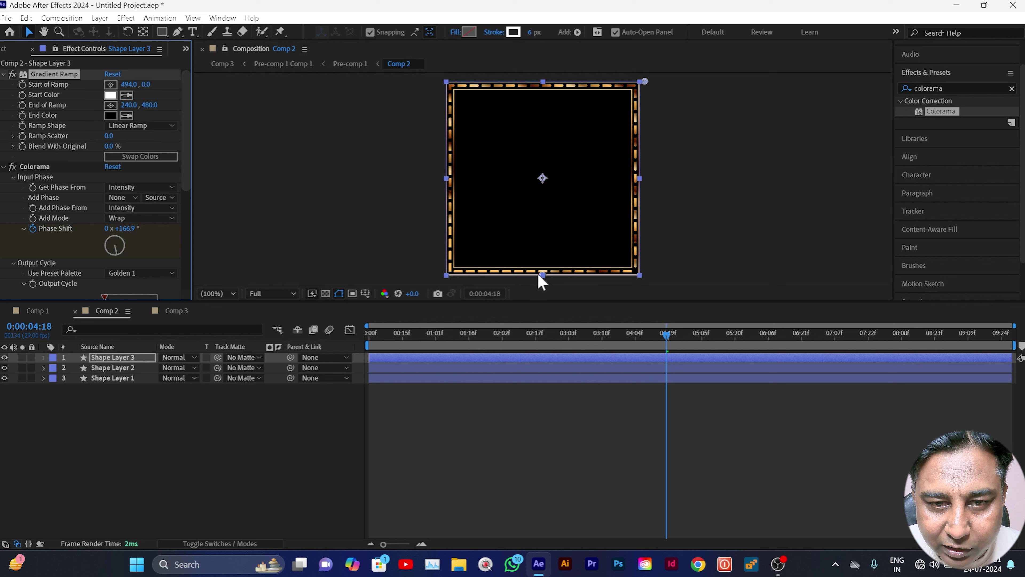
left_click_drag(130, 105, 1, 117)
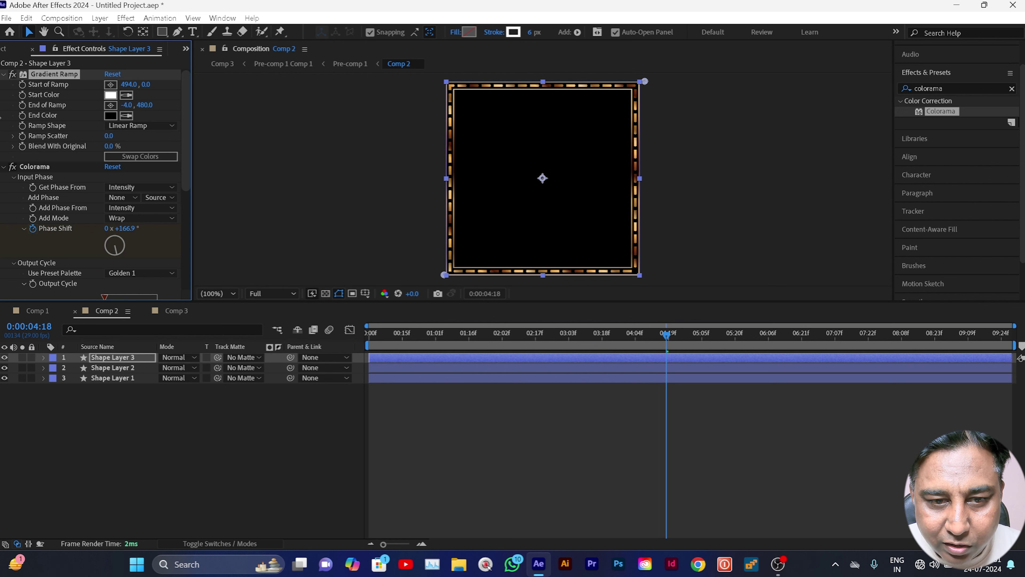
left_click_drag(666, 334, 379, 347)
key("space")
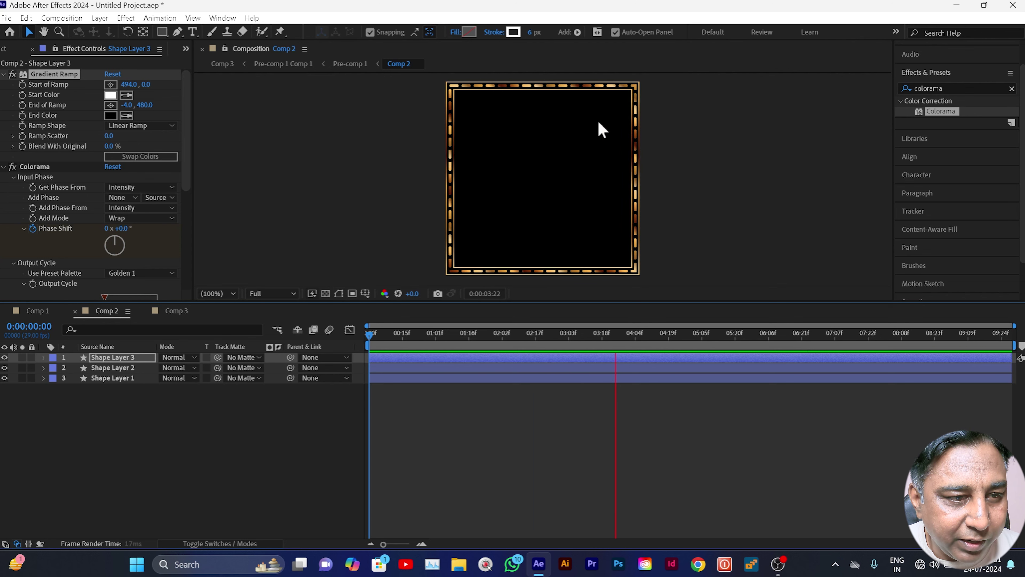
In Comp 1, drag the Colorama effect onto Shape Layer 1 and Shape Layer 3
left_click(41, 310)
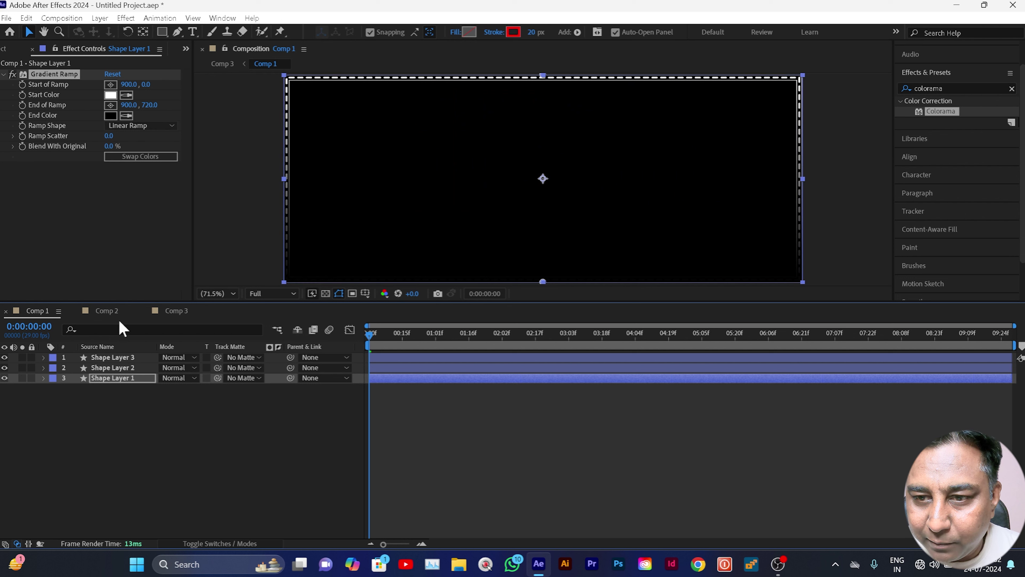
left_click(113, 378)
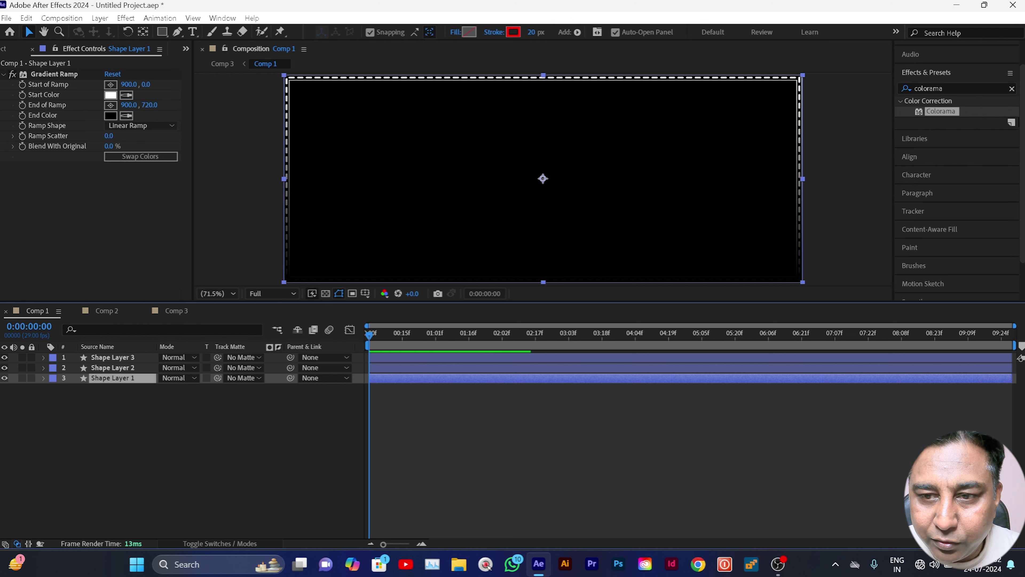
left_click_drag(944, 117, 128, 387)
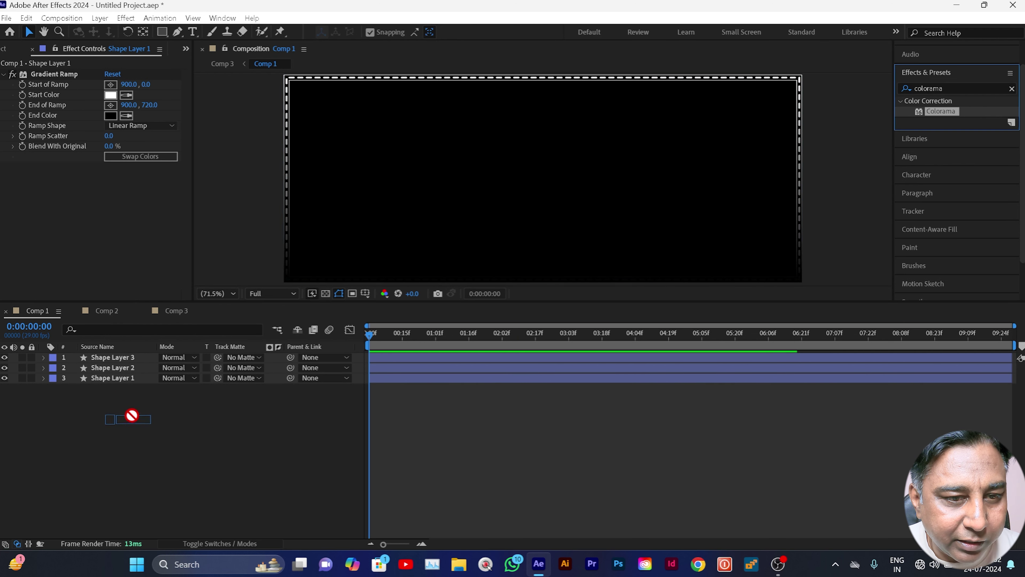
left_click_drag(128, 386, 128, 384)
left_click_drag(940, 115, 123, 361)
Keyframe Shape Layer 1's Colorama Phase Shift from the start to 1 revolution at the end
left_click(127, 377)
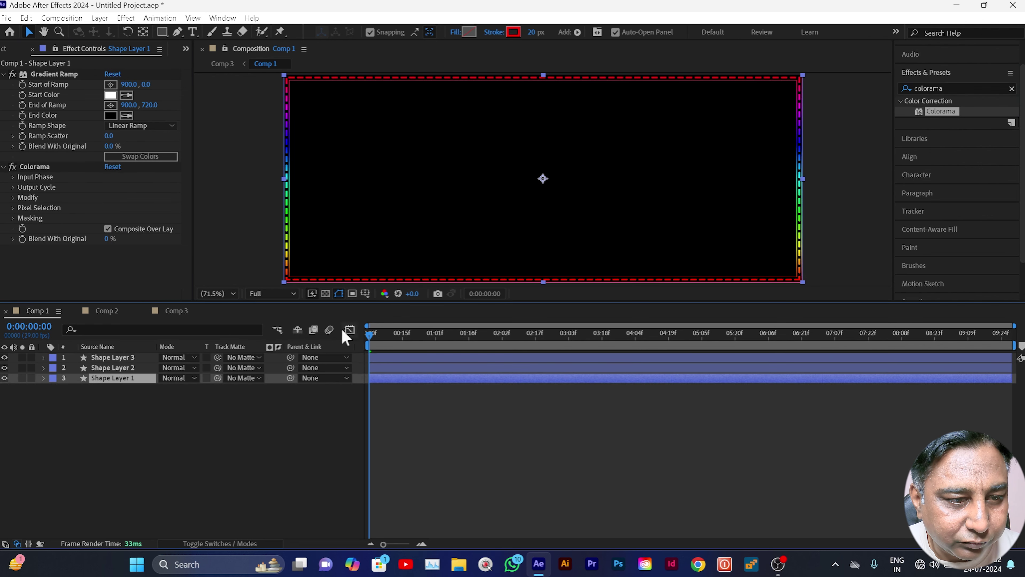
left_click(16, 179)
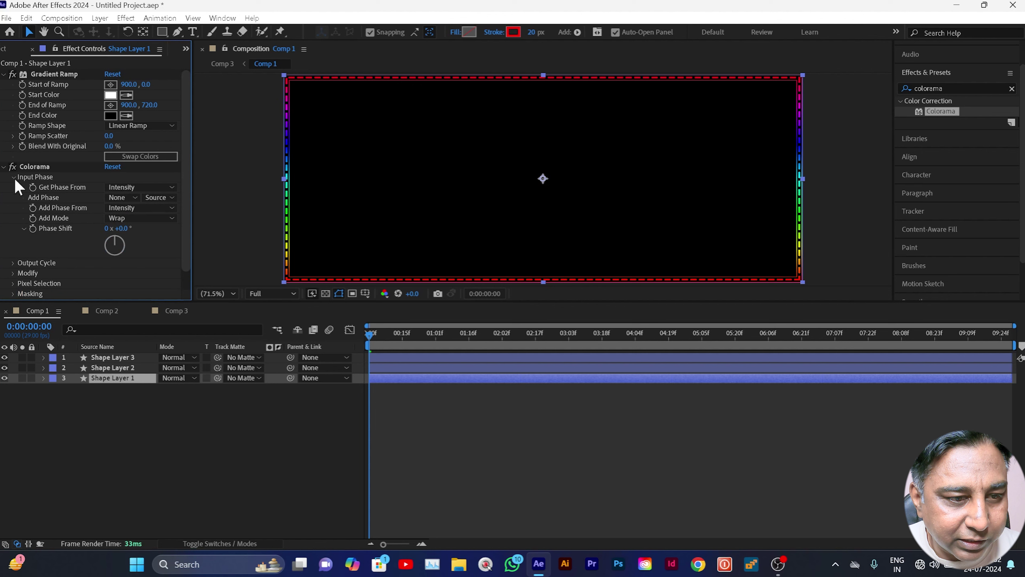
left_click(33, 228)
left_click_drag(373, 337, 1010, 340)
left_click(105, 229)
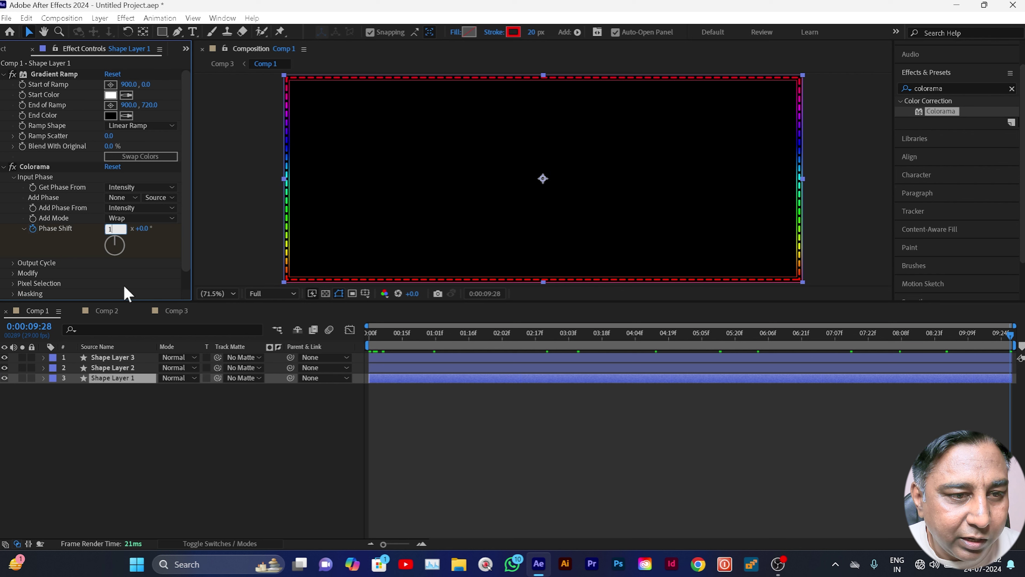
left_click(99, 441)
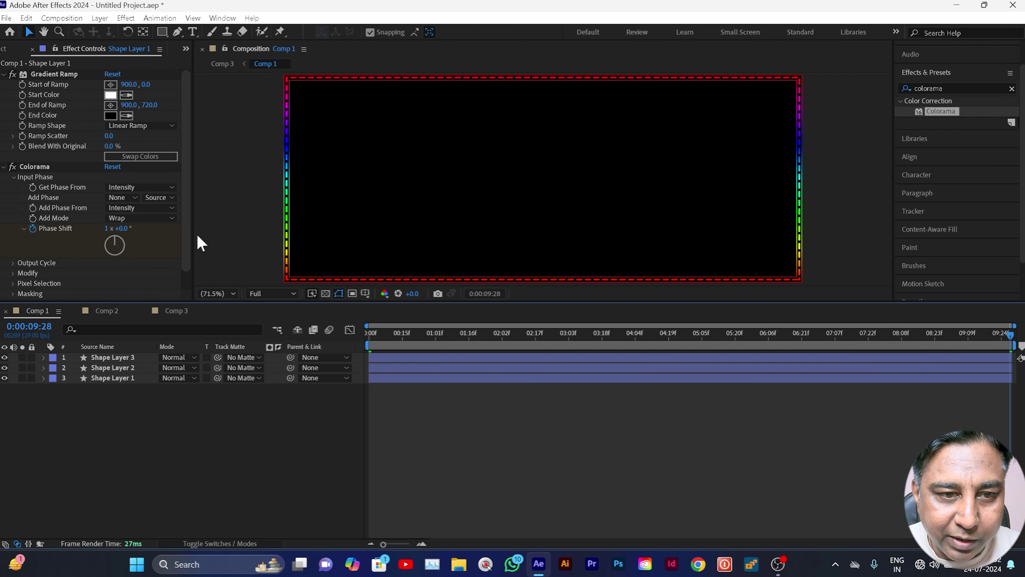
Set Shape Layer 1's Output Cycle preset palette to Golden 1
scroll(186, 283, "down", 1)
left_click(12, 242)
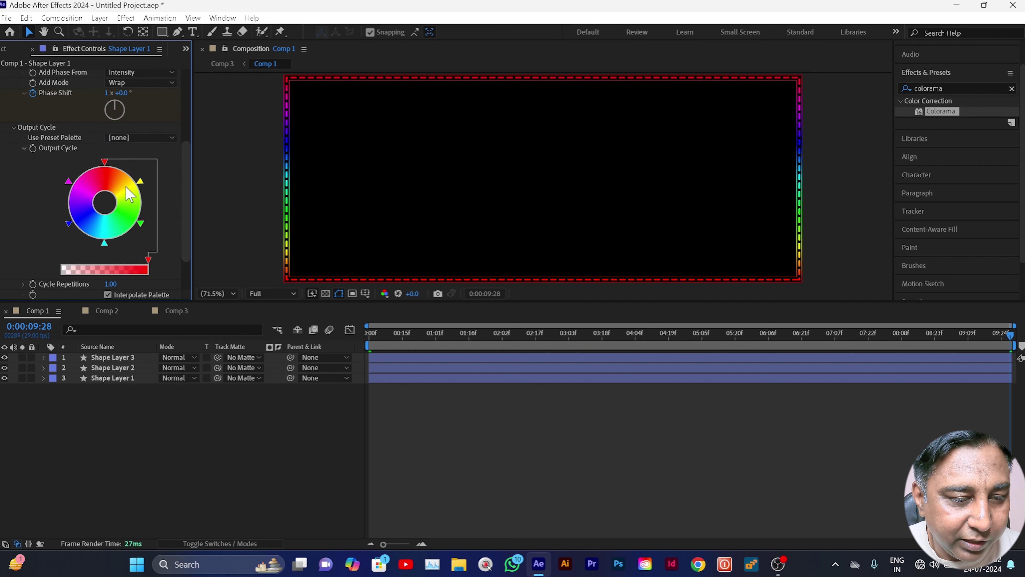
left_click(149, 142)
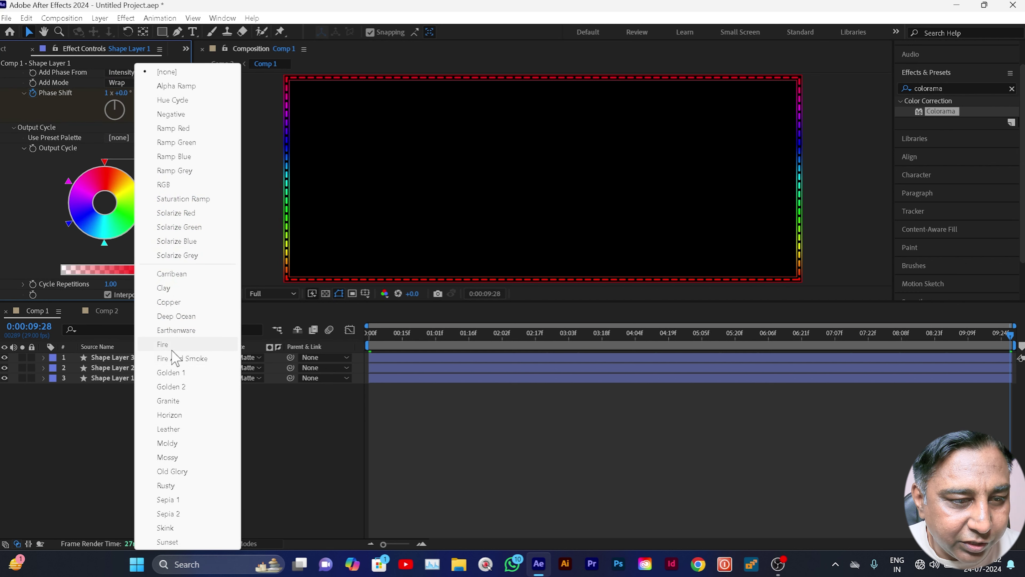
left_click(178, 372)
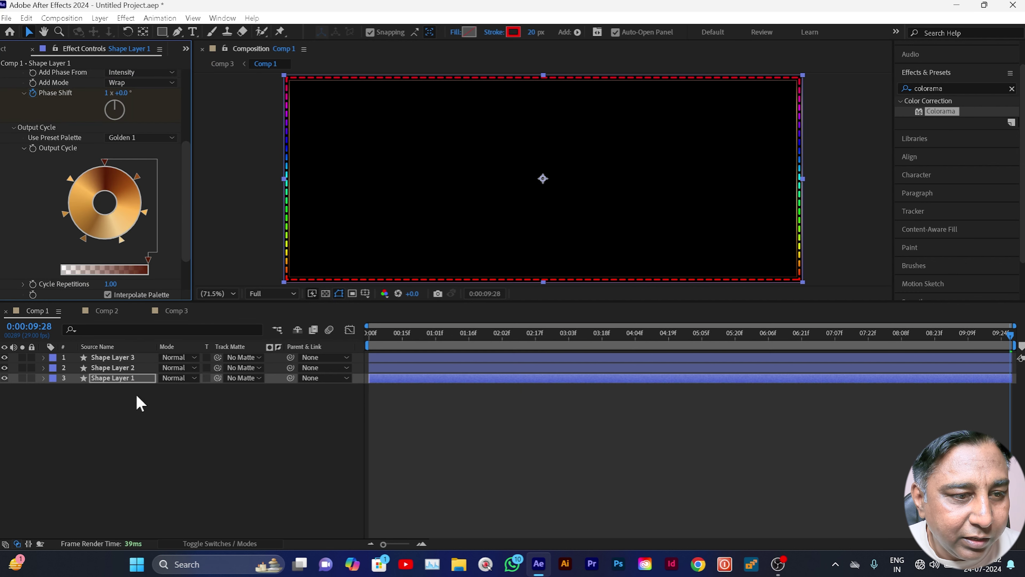
left_click(122, 415)
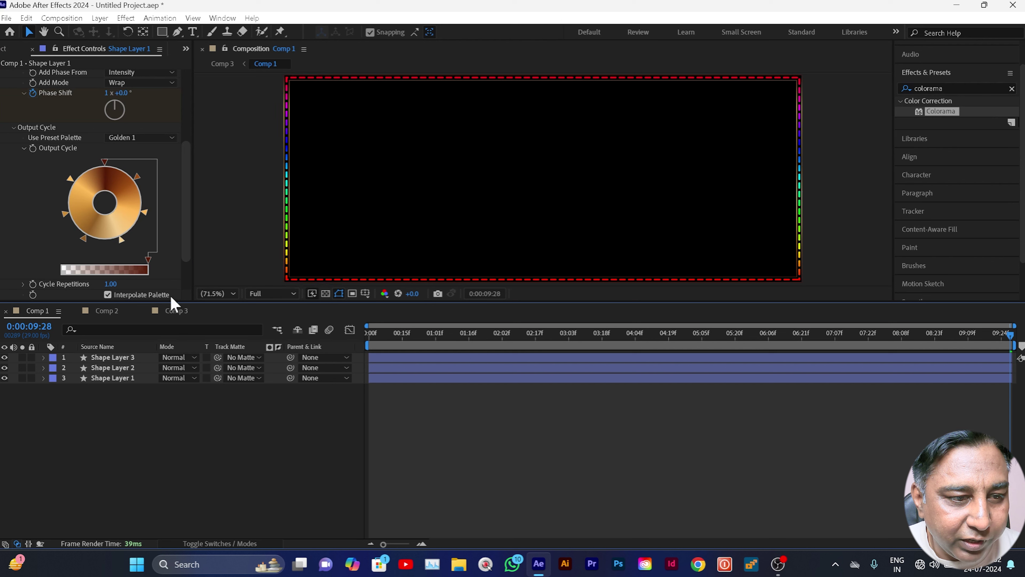
Select Shape Layer 3 and expand its Colorama Input Phase settings
scroll(186, 245, "down", 3)
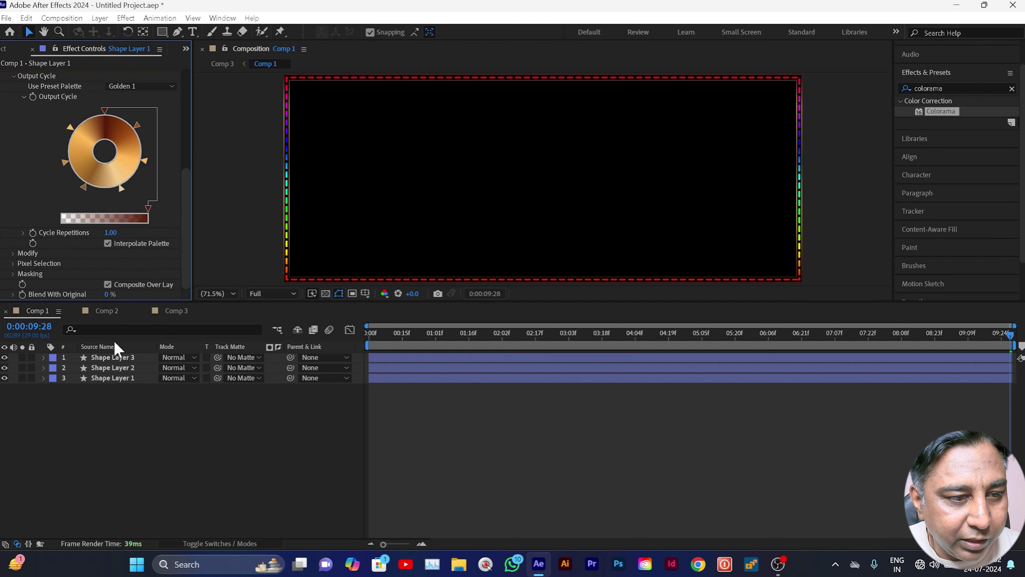
left_click(115, 357)
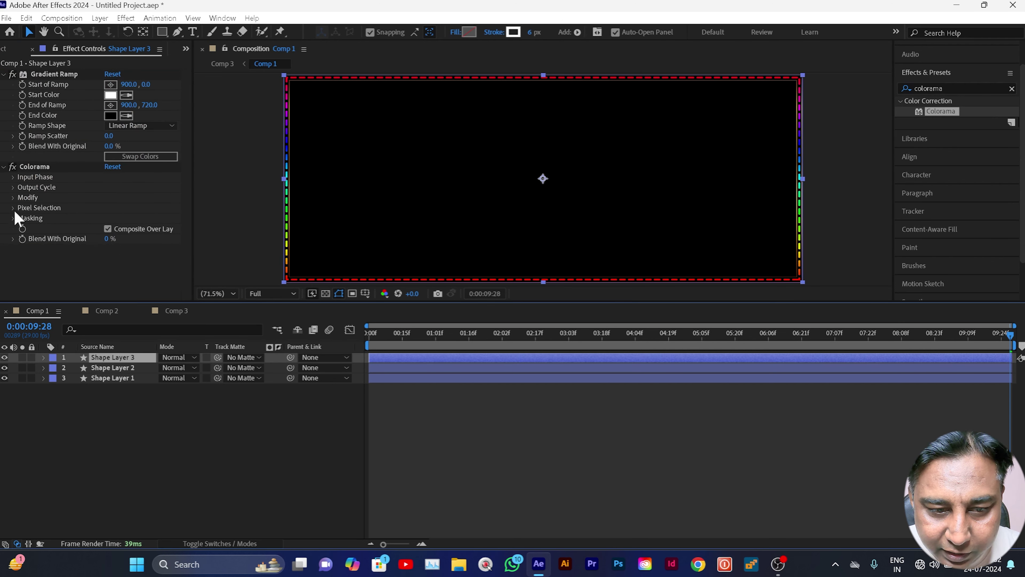
left_click(13, 177)
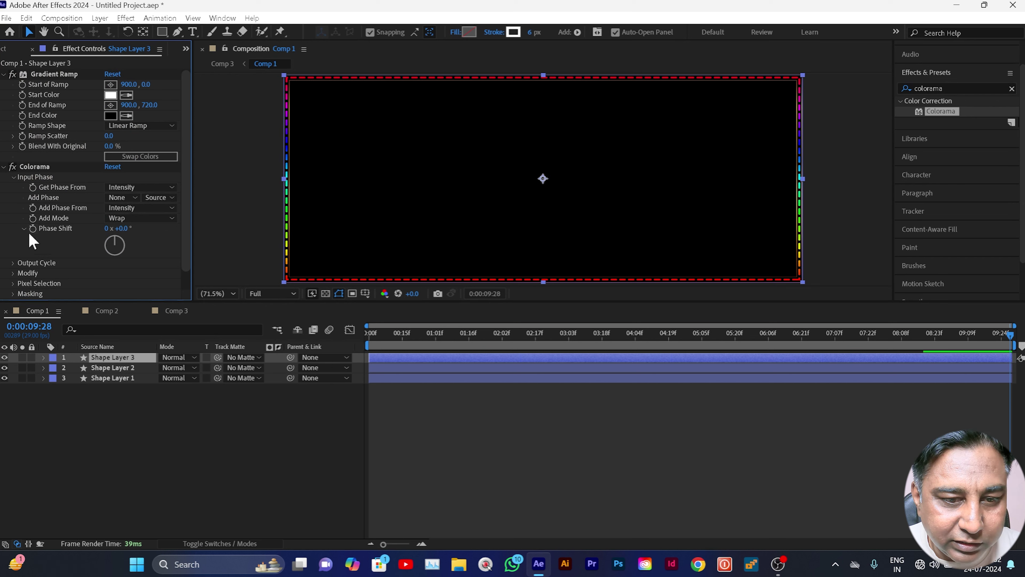
left_click(32, 231)
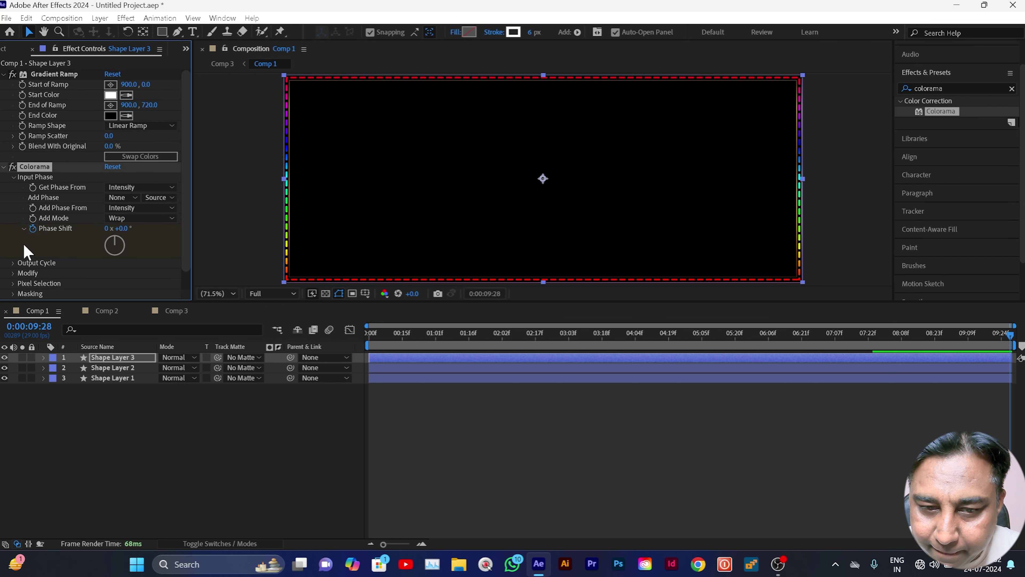
Keyframe Shape Layer 3's Phase Shift from 0 at frame 0 to 1 revolution at the end
key("Home")
left_click(32, 228)
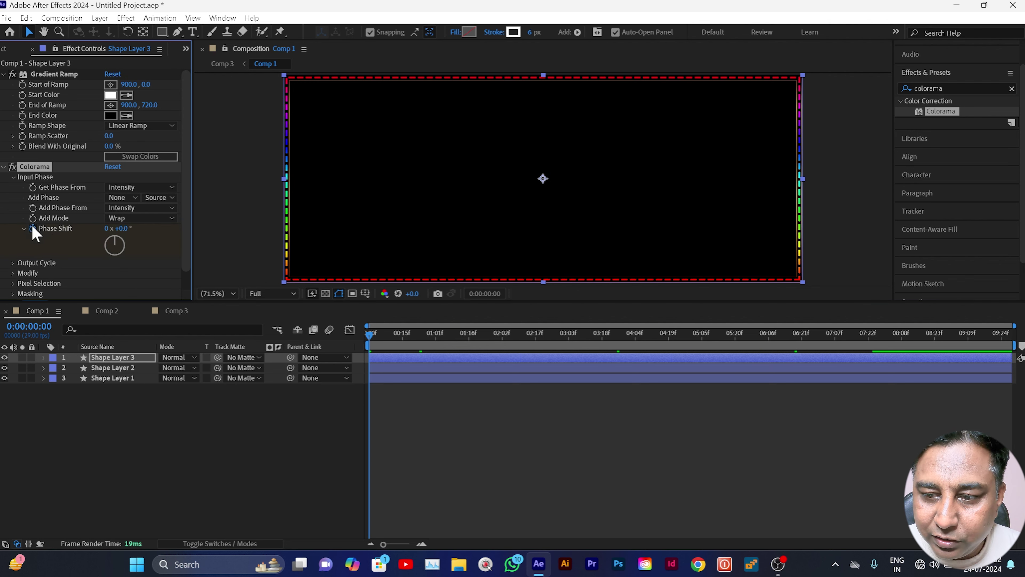
left_click_drag(388, 345, 927, 378)
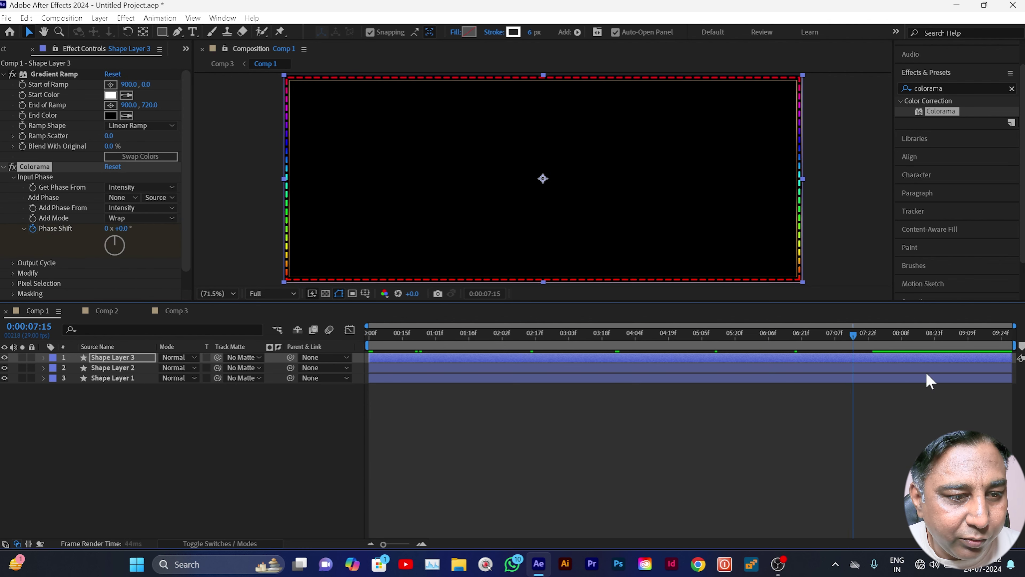
left_click(107, 229)
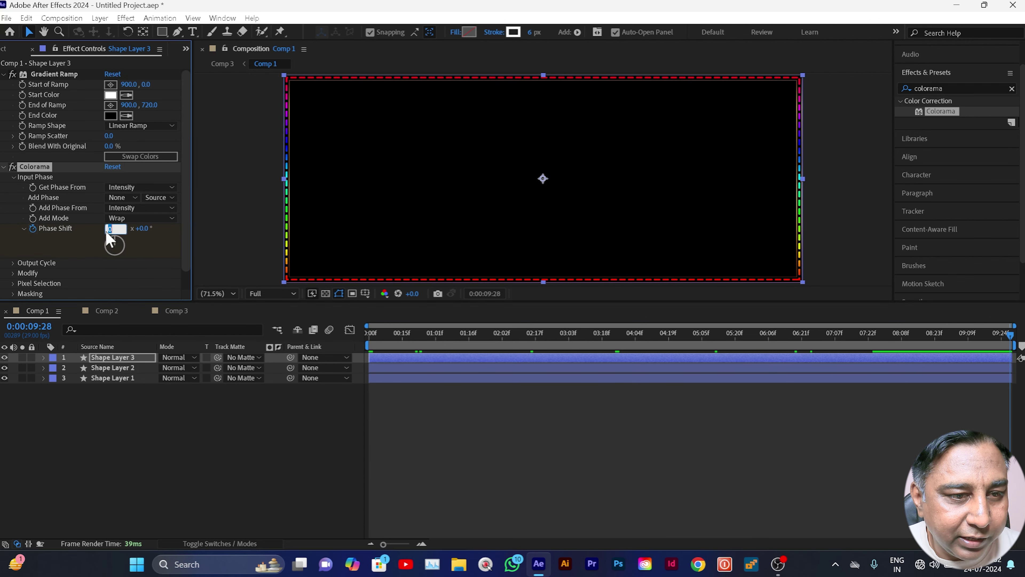
type("1")
left_click(166, 411)
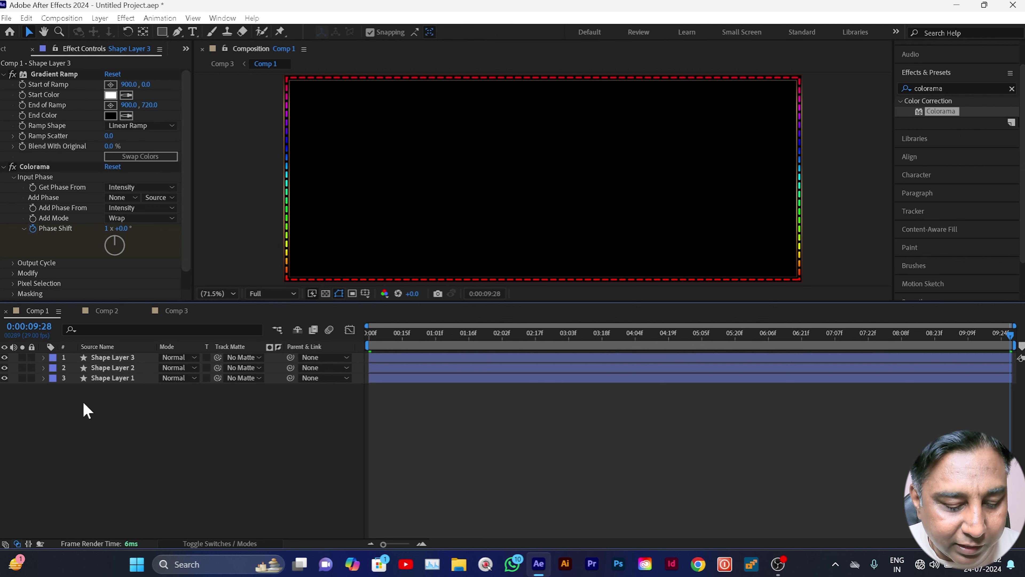
key("space")
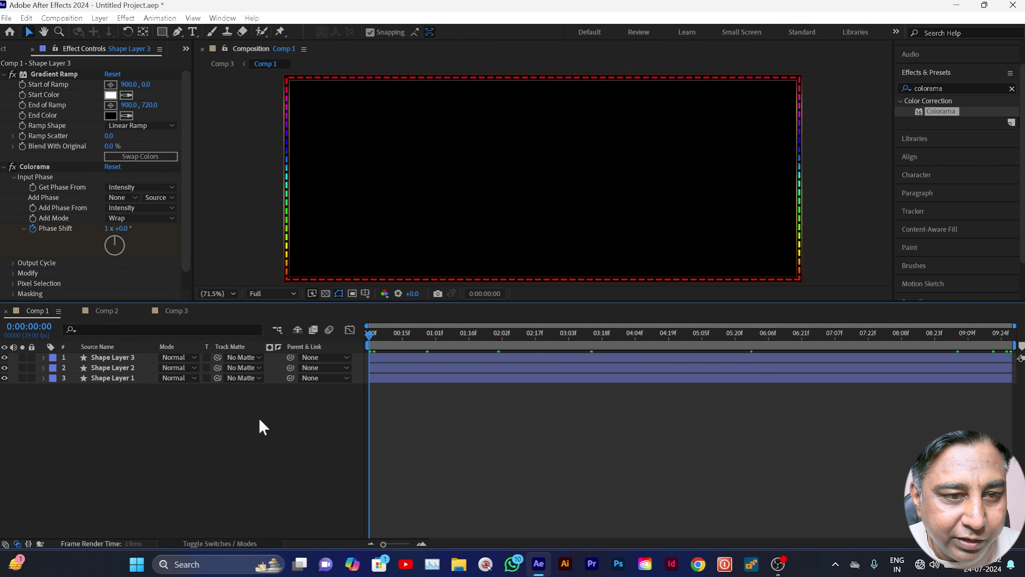
Set Cycle Repetitions to 5 and the Output Cycle preset palette to Golden 1
left_click(14, 263)
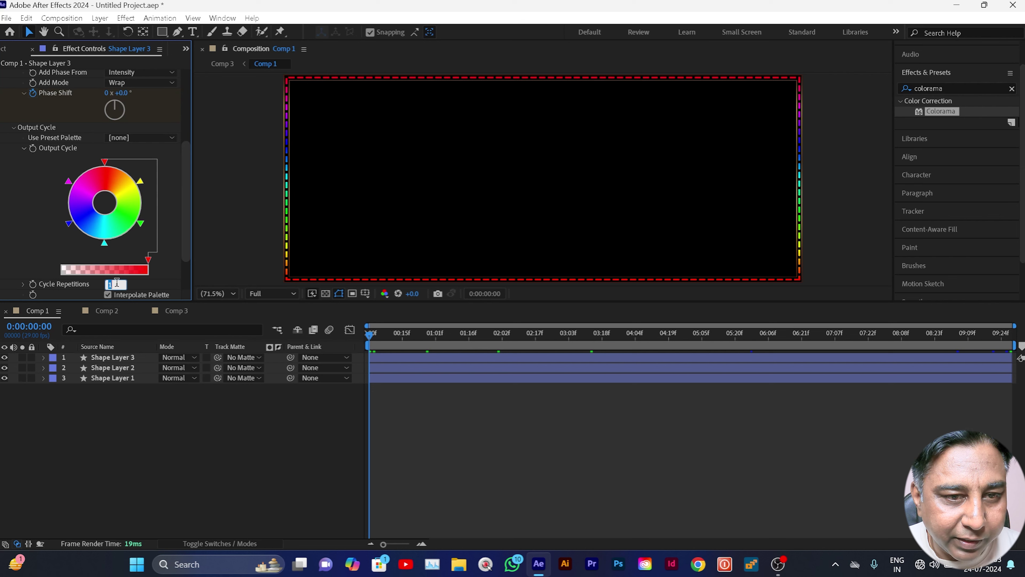
type("5")
left_click(159, 423)
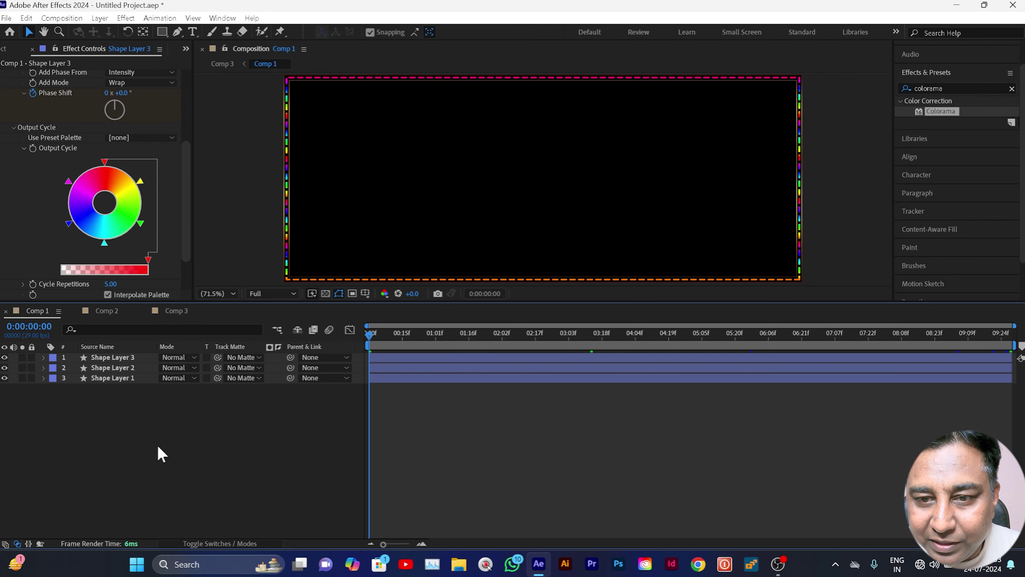
left_click(141, 139)
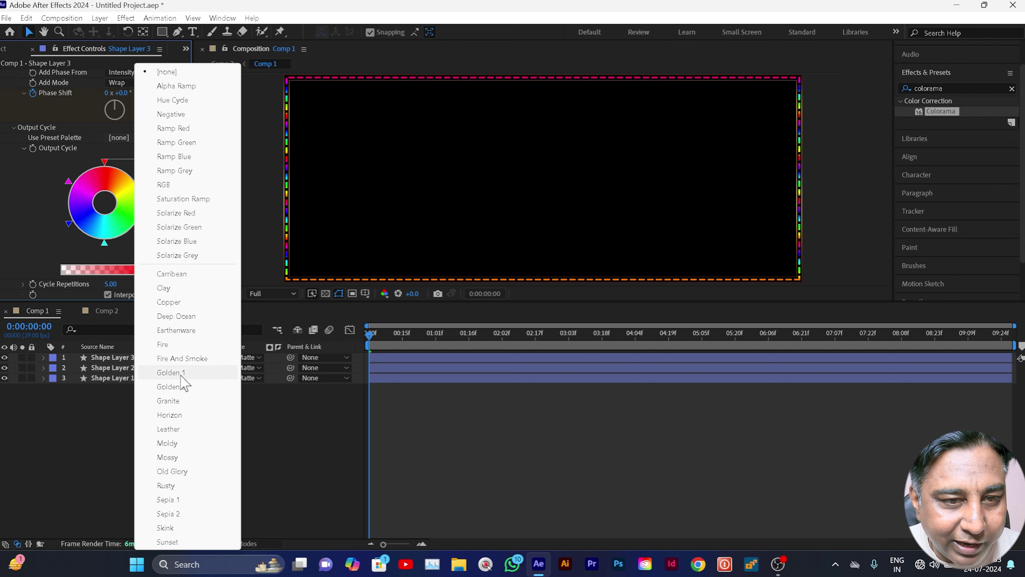
left_click(172, 372)
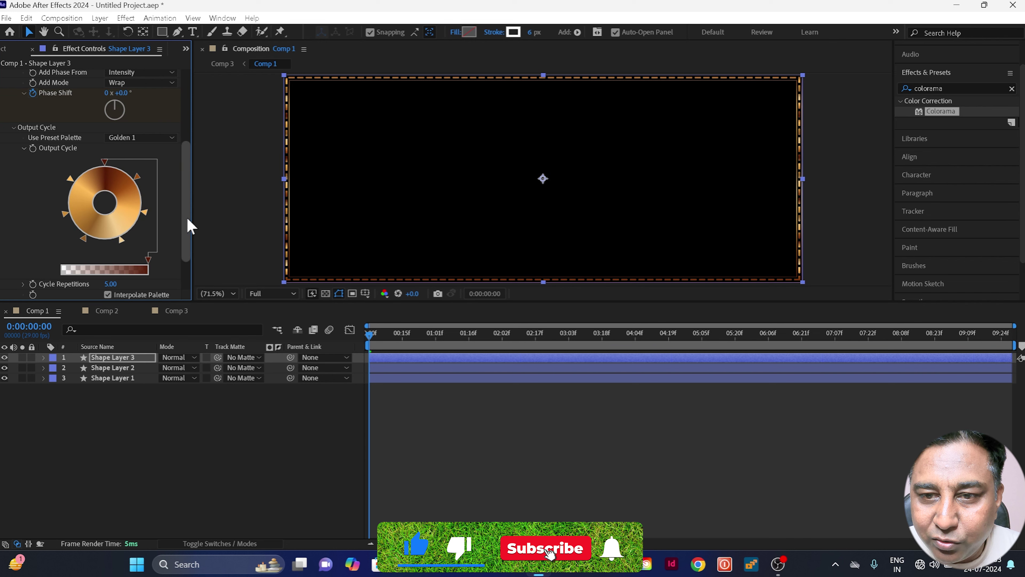
Move Shape Layer 3's Gradient Ramp start to about 1991, 0 and end to −79, 720, then preview
left_click_drag(187, 223, 187, 145)
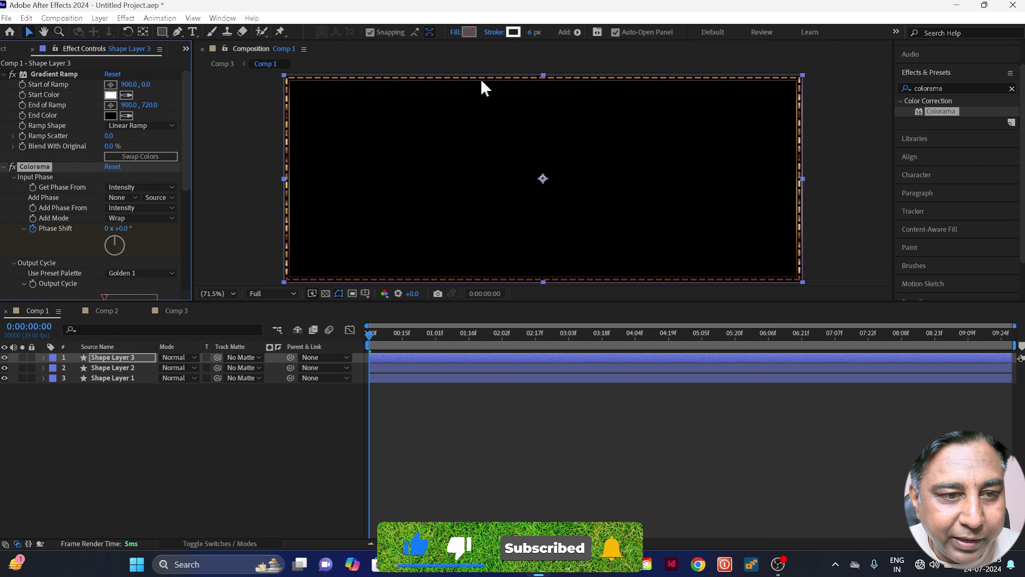
left_click_drag(128, 85, 489, 85)
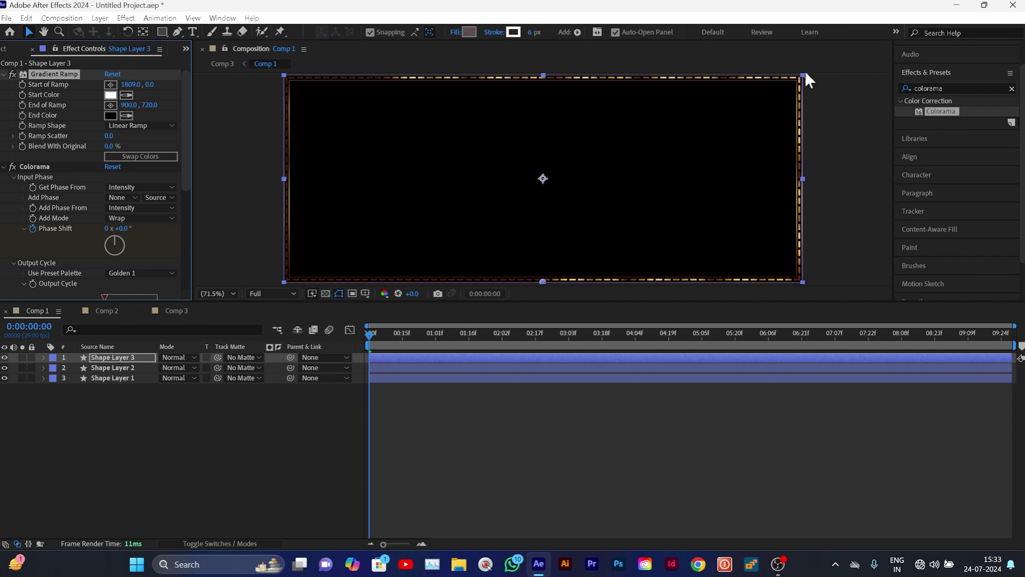
left_click_drag(110, 106, 0, 106)
left_click_drag(126, 106, 4, 122)
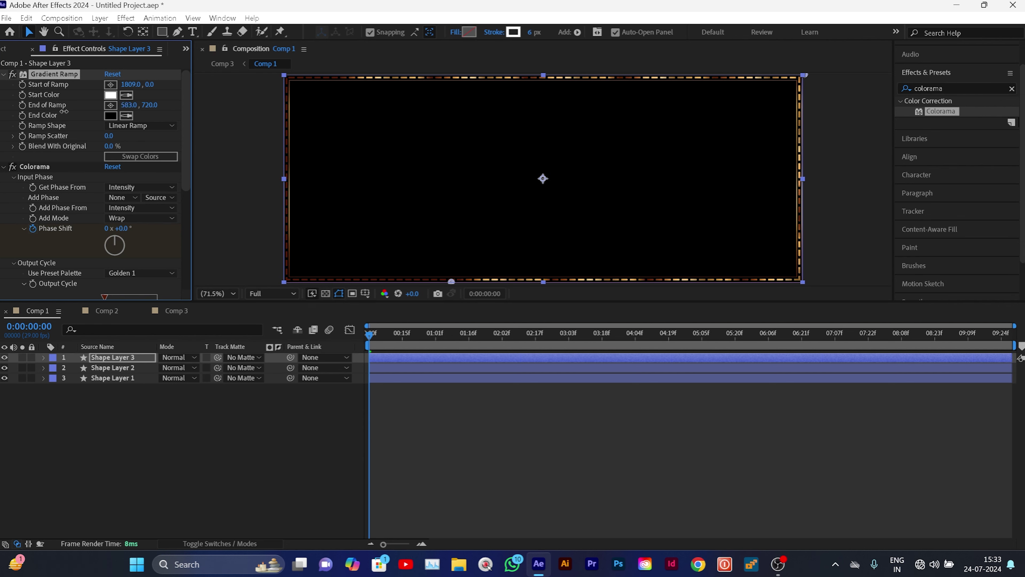
left_click_drag(129, 105, 24, 108)
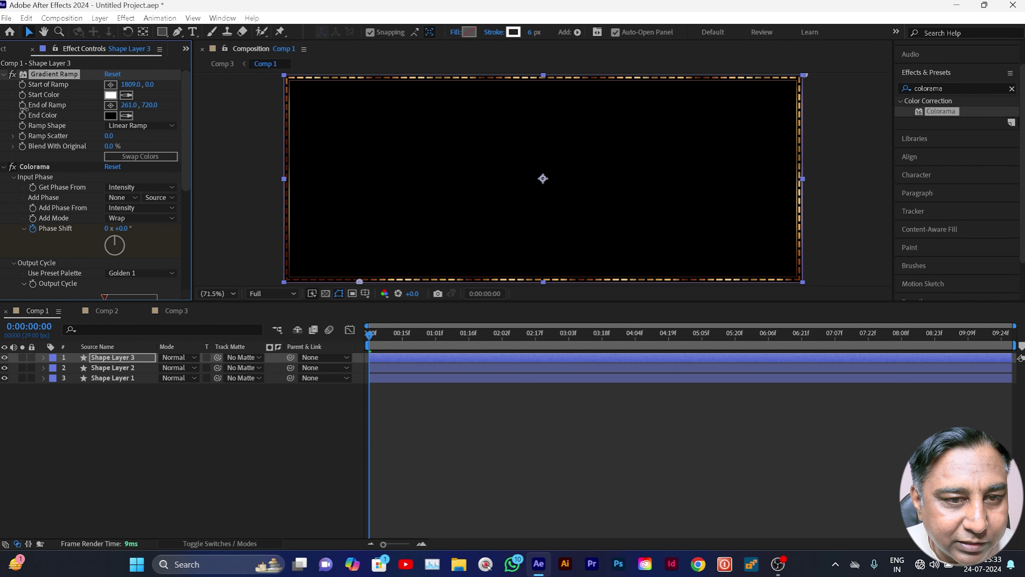
left_click_drag(106, 109, 1, 113)
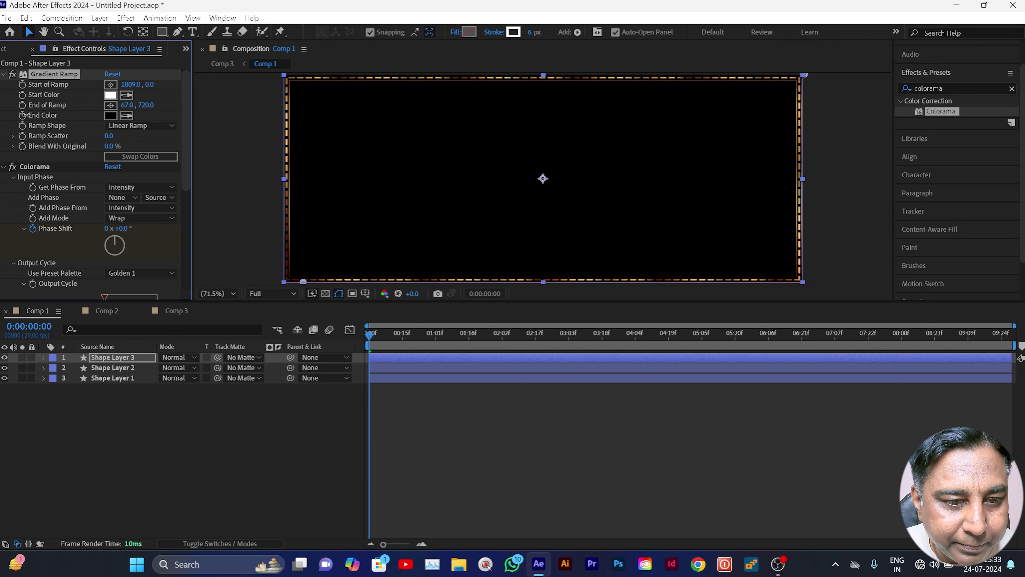
left_click_drag(131, 108, 74, 108)
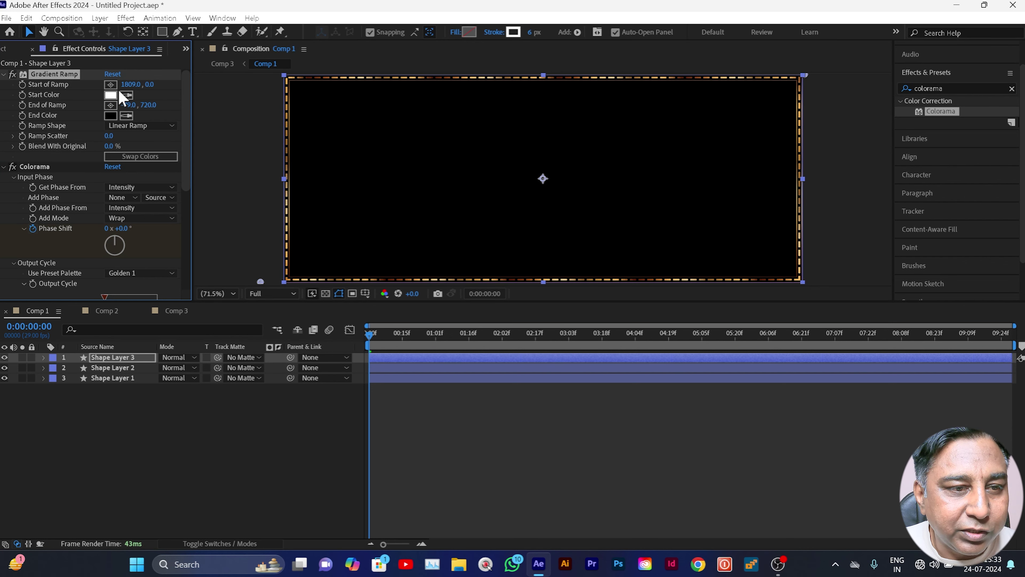
left_click_drag(128, 85, 239, 87)
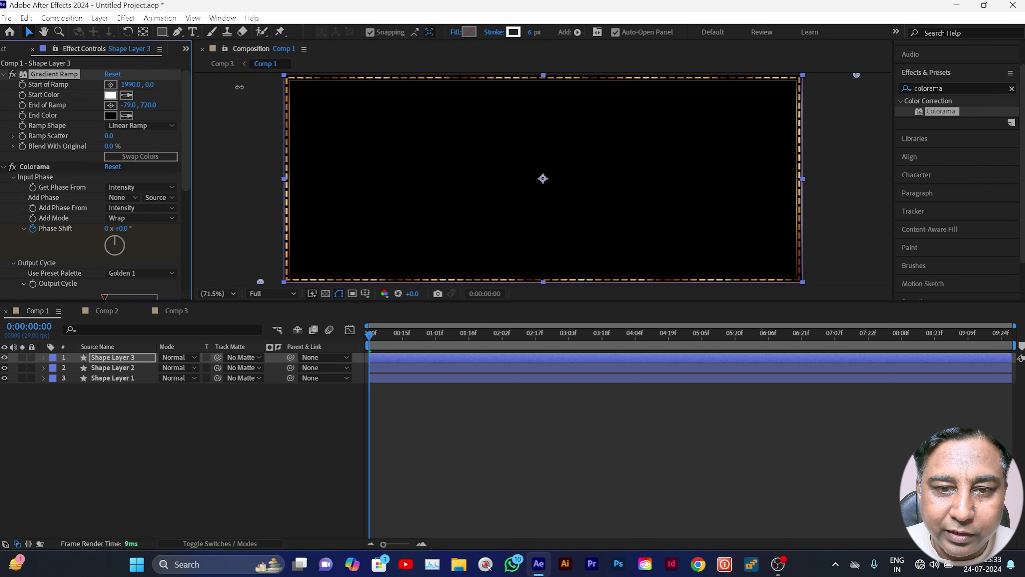
left_click(242, 478)
key("space")
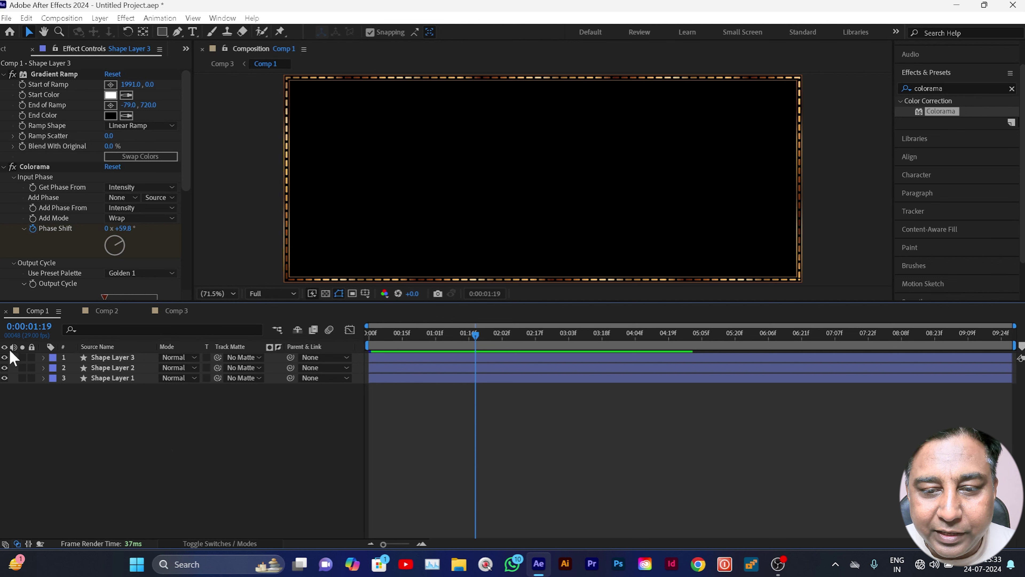
Switch to Comp 3, preview the golden diamond lattice, then return to frame 0
left_click(180, 310)
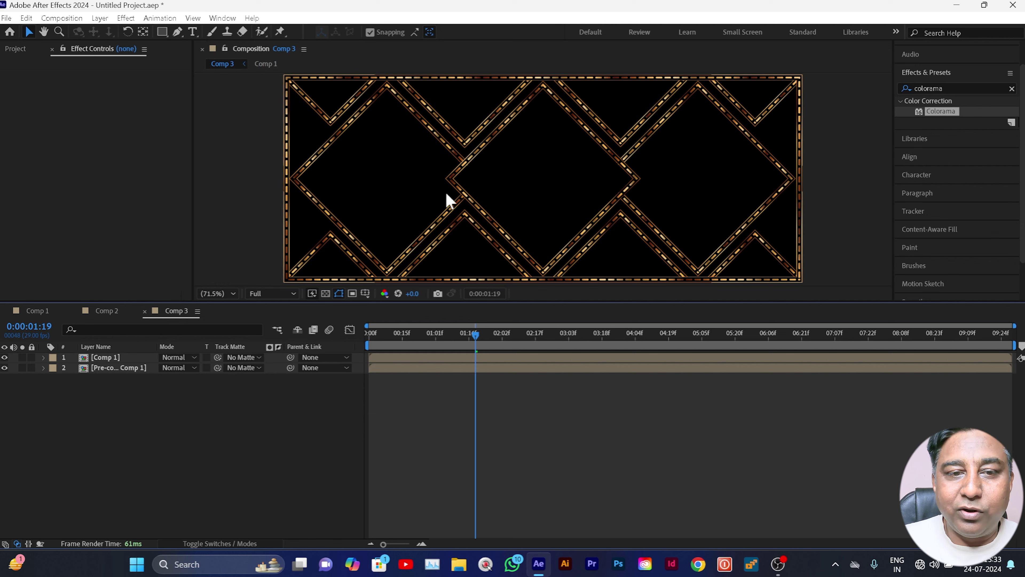
key("space")
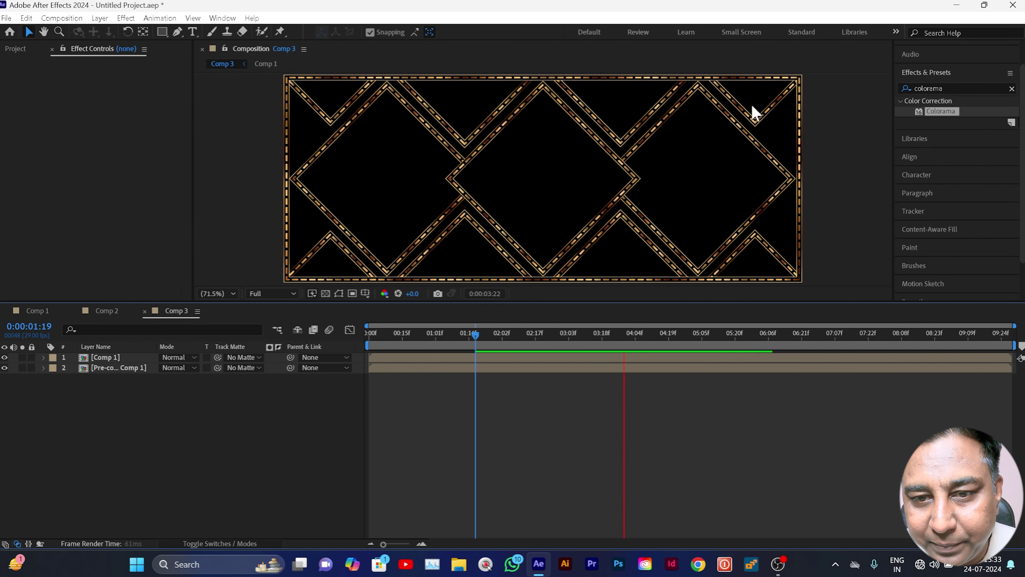
key("space")
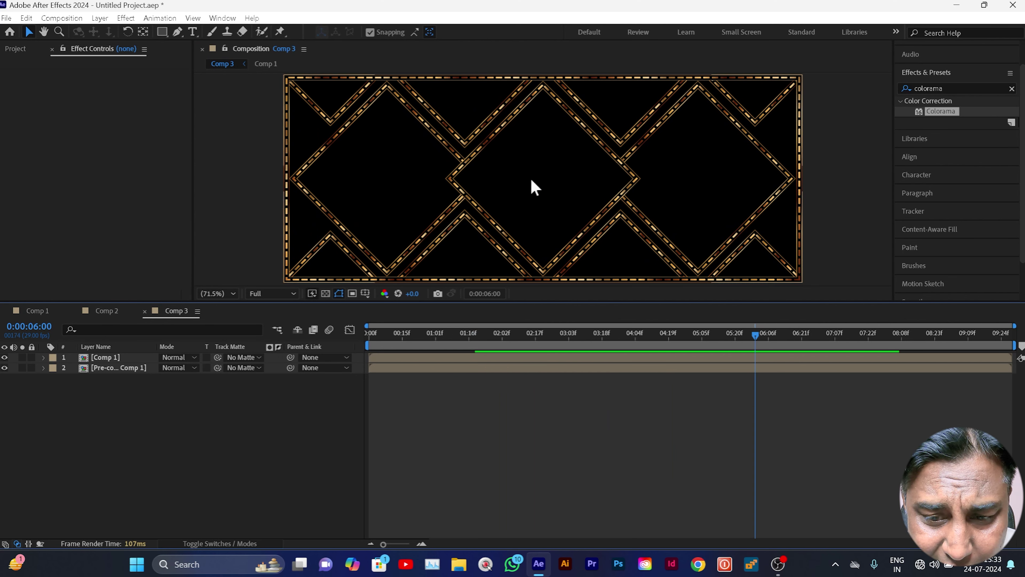
key("Home")
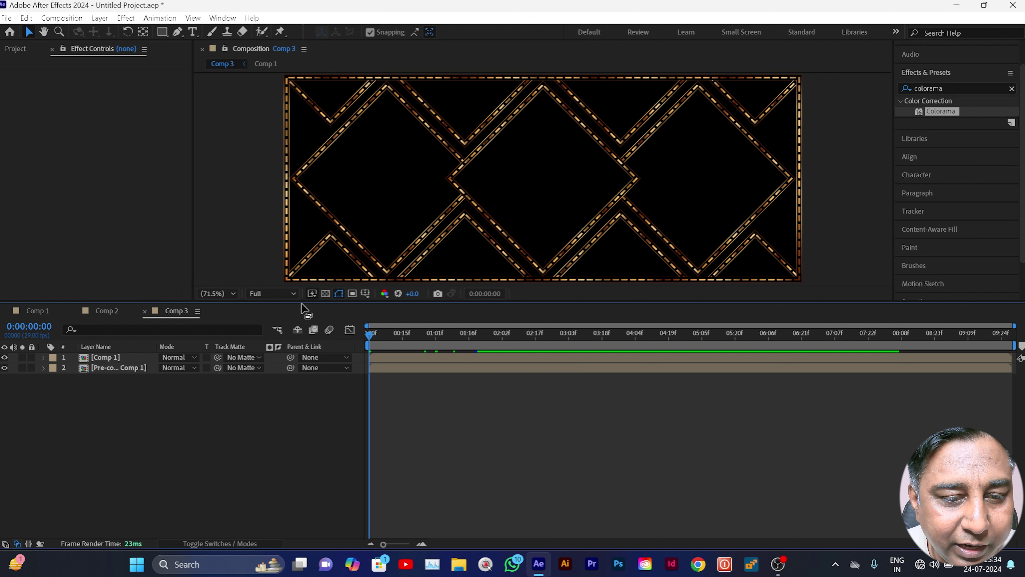
Toggle the transparency grid on and off to check the background, then open the Composition menu
left_click(326, 294)
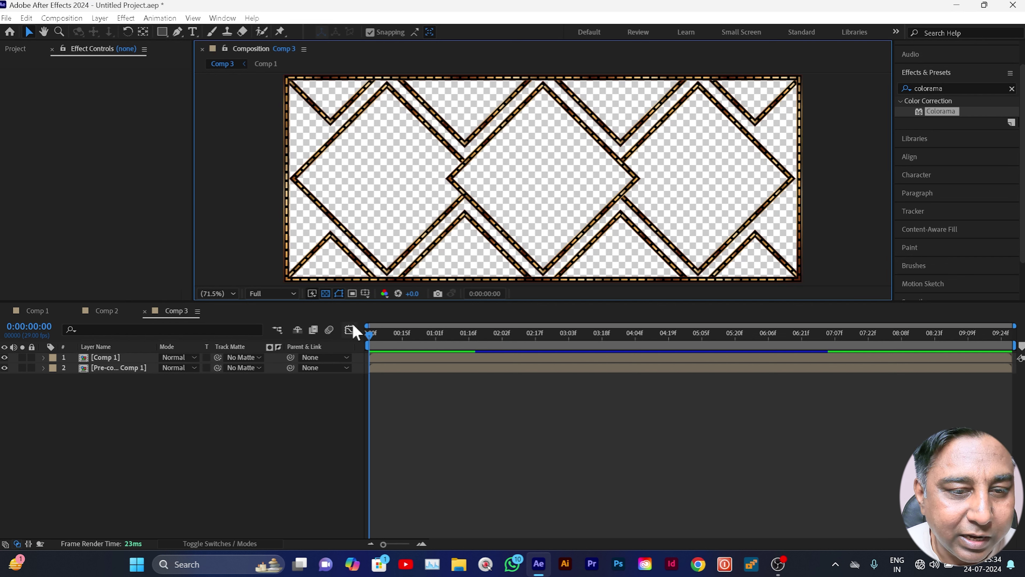
left_click(323, 293)
left_click(61, 19)
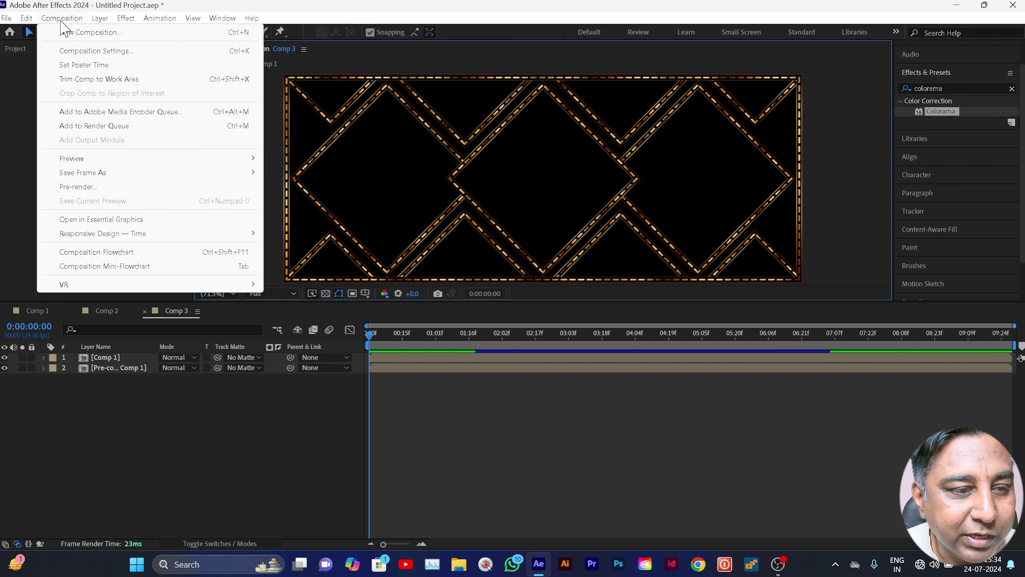
Save Comp 3's current frame as Photoshop layers named abcs on the Desktop
mouse_move(67, 177)
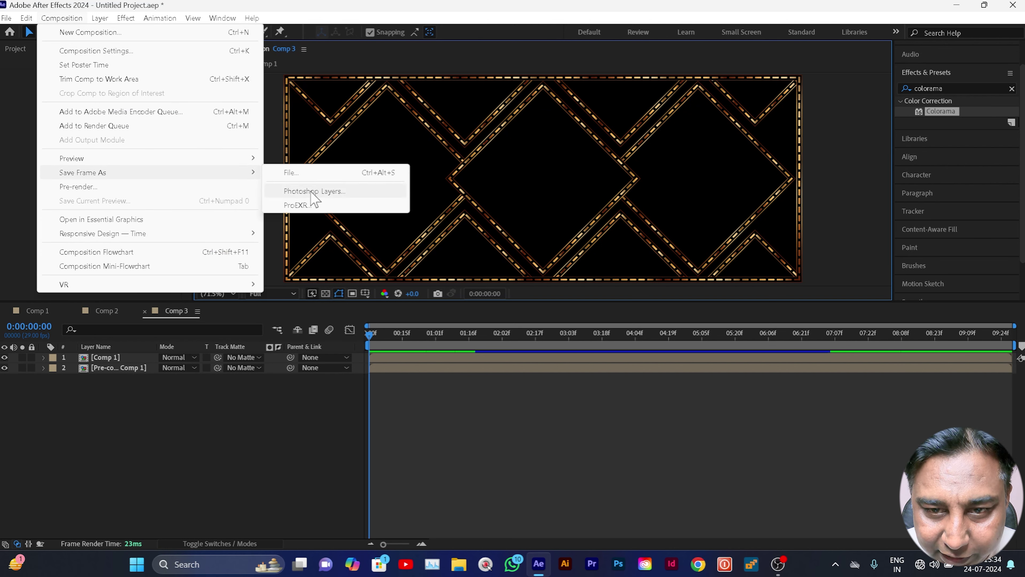
left_click(312, 190)
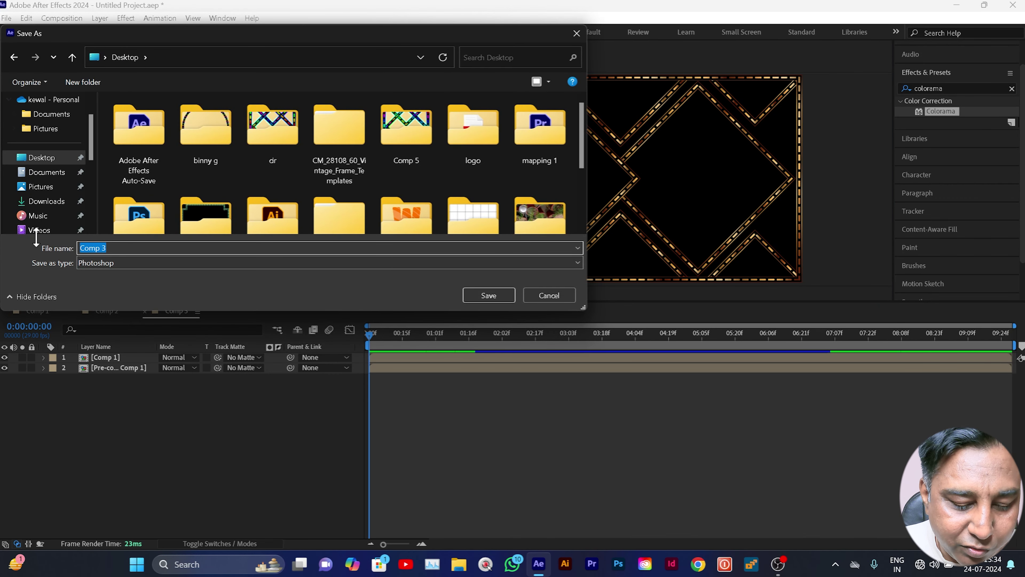
type("abcs")
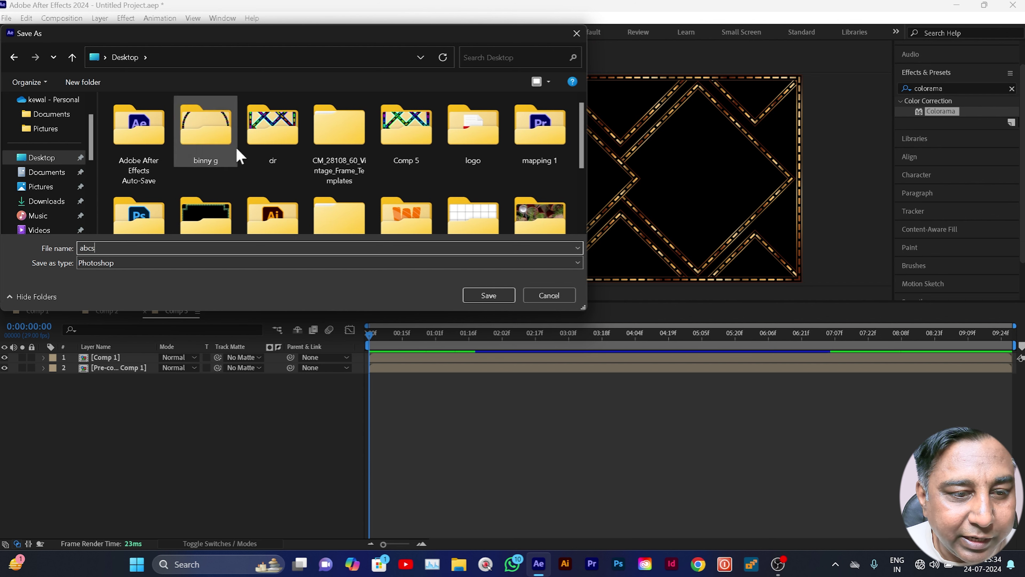
left_click(488, 301)
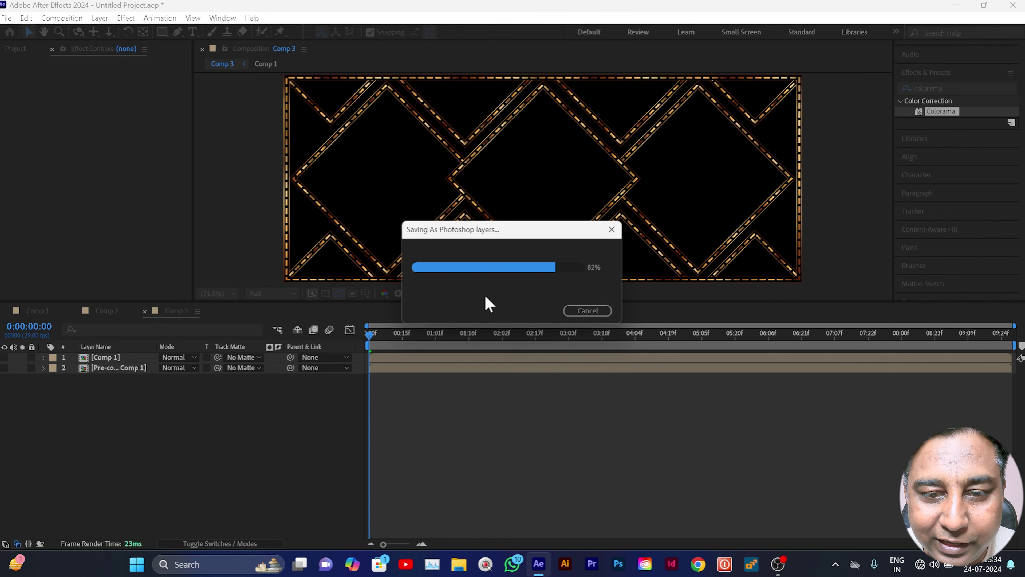
left_click(956, 6)
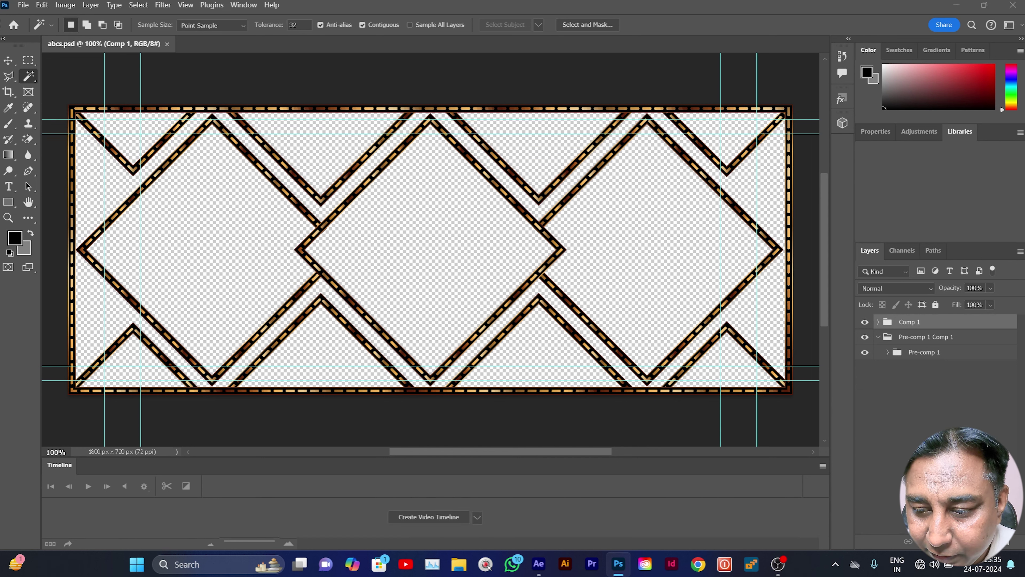
Move the new Layer 1 below the Comp 1 and Pre-comp groups
left_click_drag(908, 321, 914, 398)
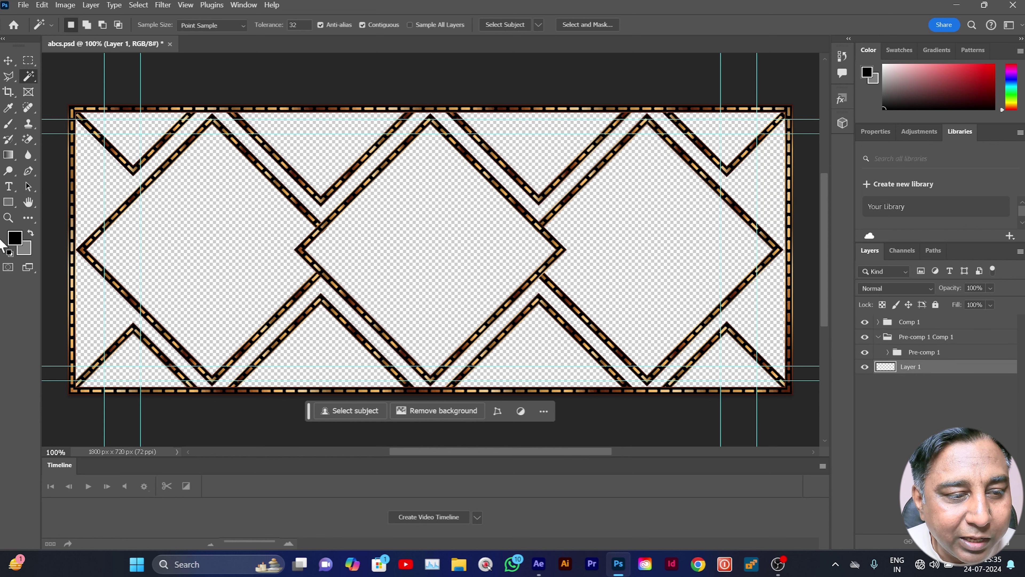
Keep black as the foreground colour, fill Layer 1 with it, and select the Comp 1 group
left_click(16, 239)
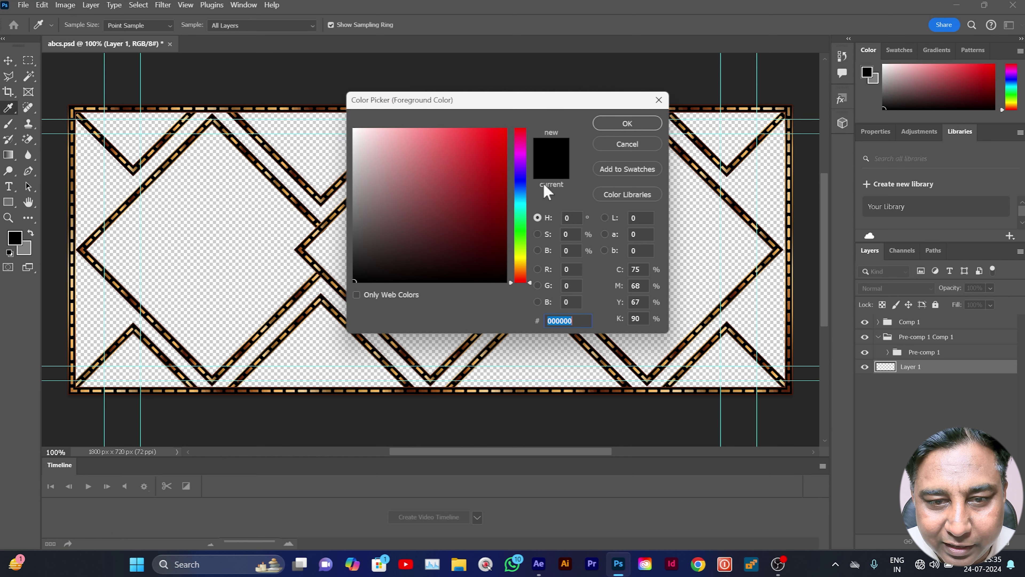
left_click(627, 123)
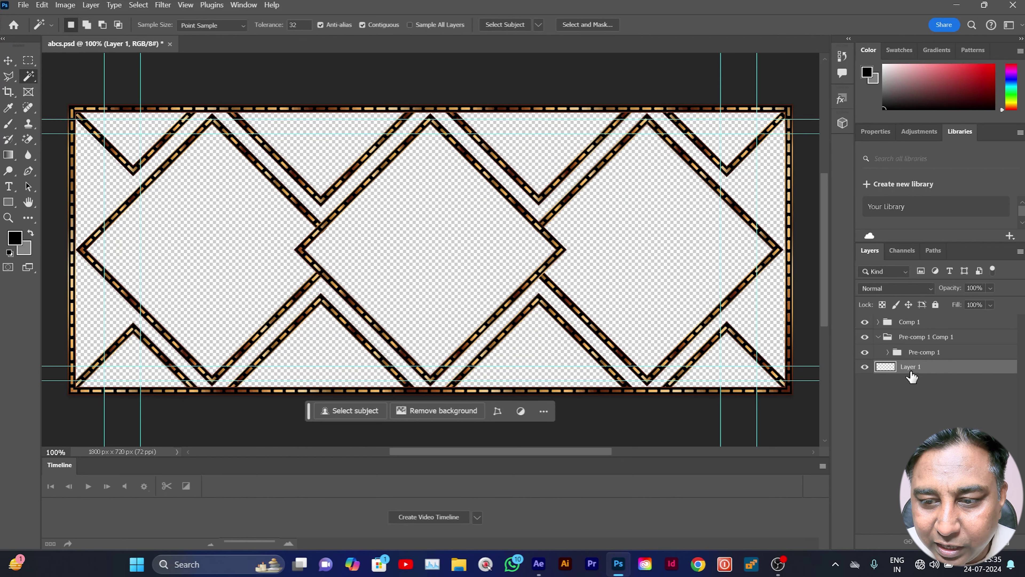
key("alt+BackSpace")
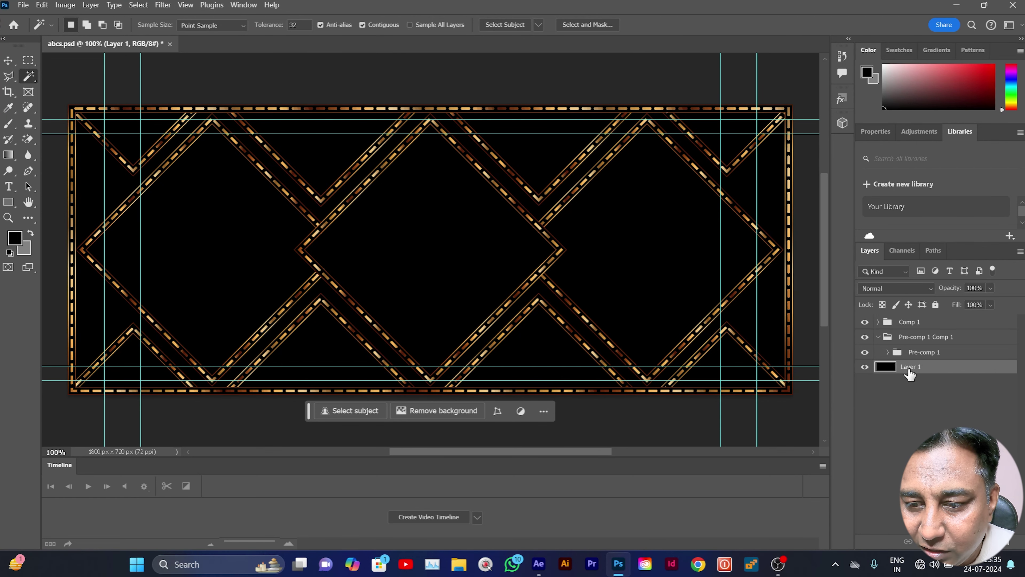
left_click(908, 322)
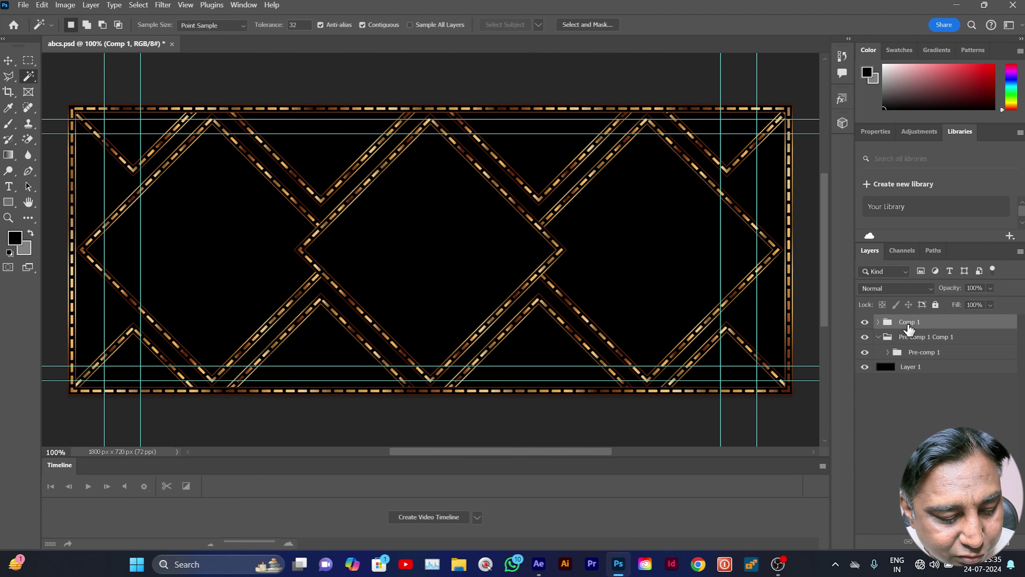
Merge all groups and the black layer into one Comp 1 layer
right_click(918, 373)
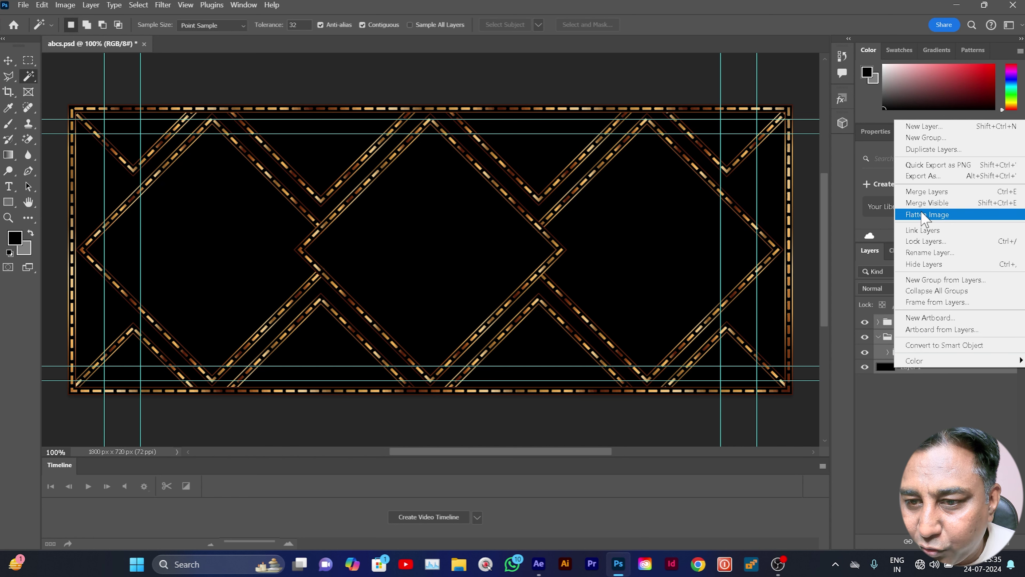
left_click(922, 192)
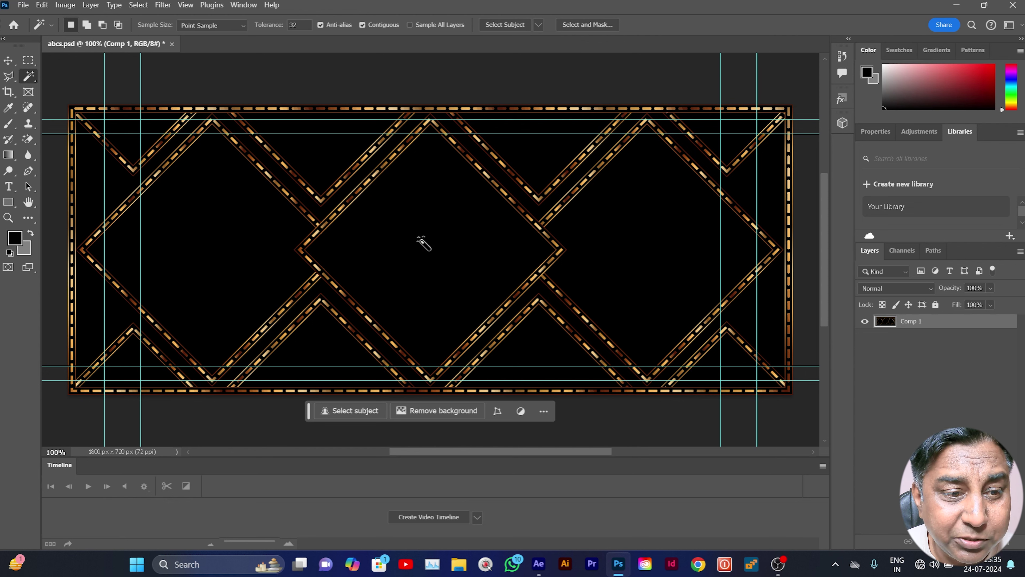
Select the centre diamond, invert the selection, and add a layer mask so it turns transparent
left_click(390, 221)
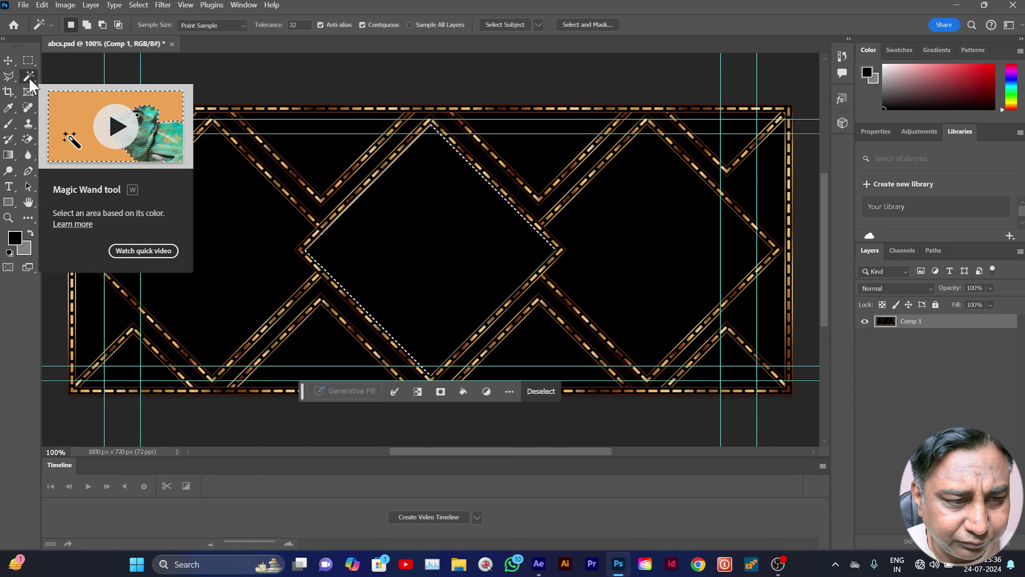
left_click(135, 5)
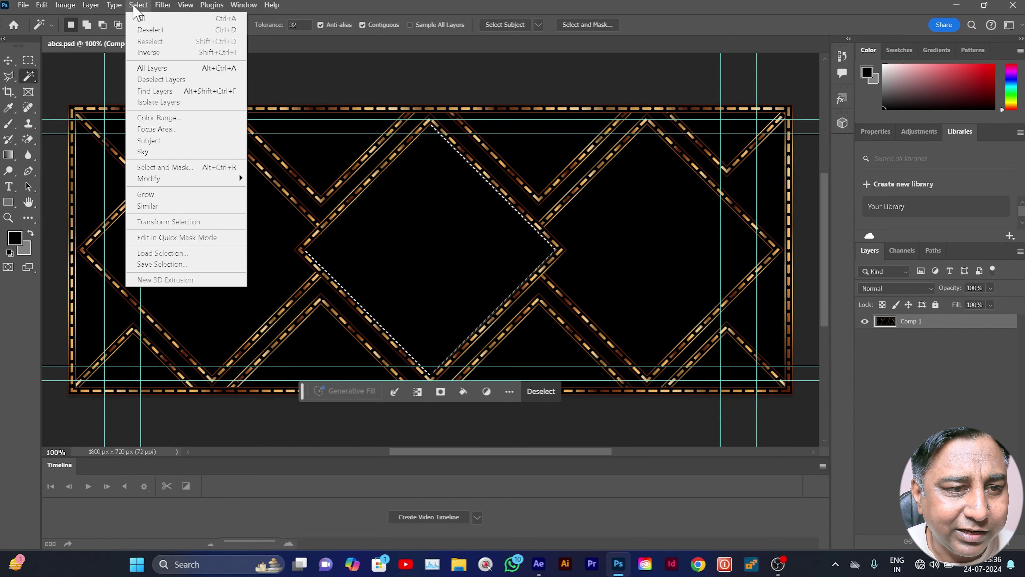
left_click(145, 51)
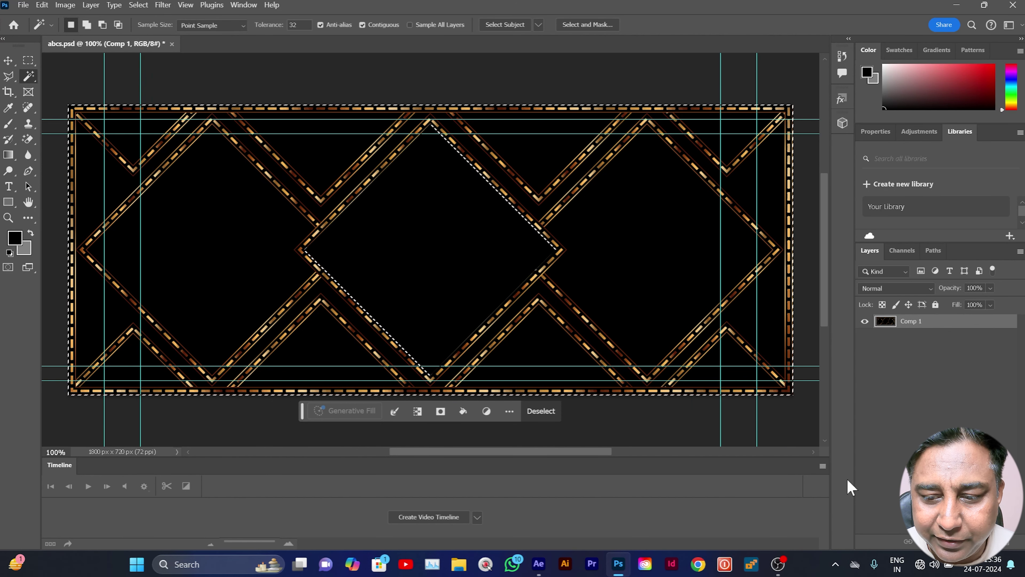
left_click(937, 541)
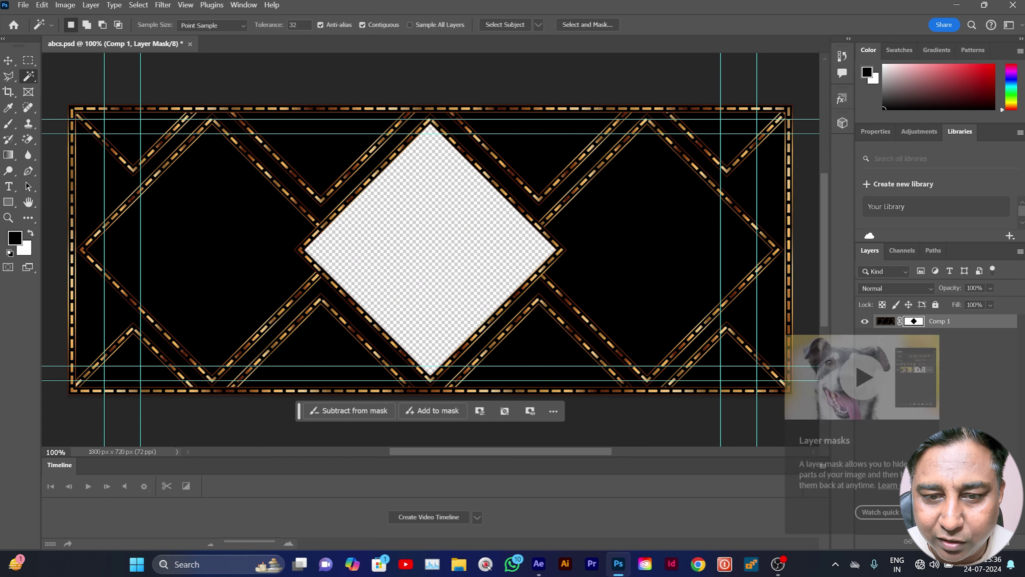
Delete the black fill from the right and left diamonds beside the centre
left_click(614, 236)
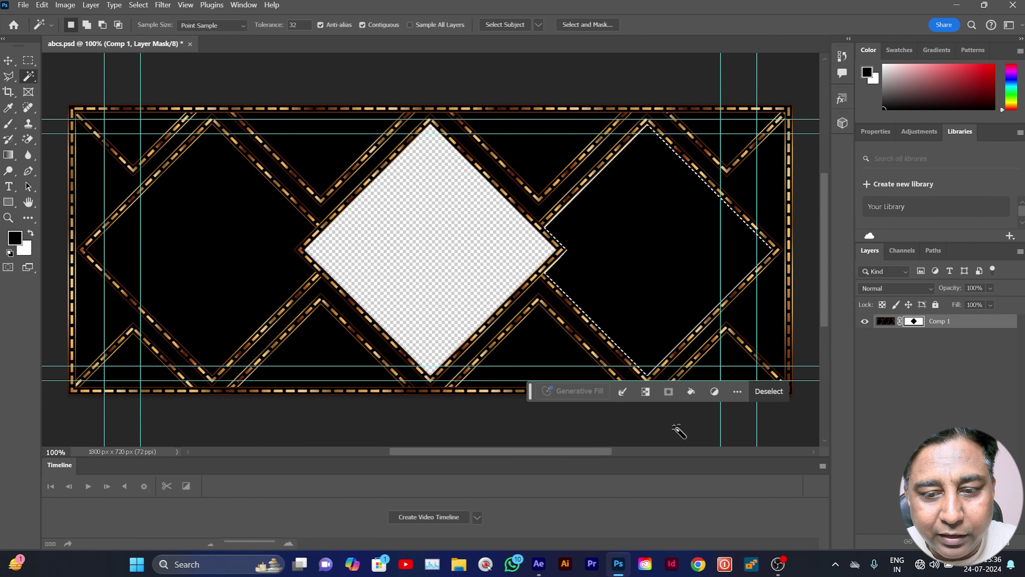
left_click(900, 430)
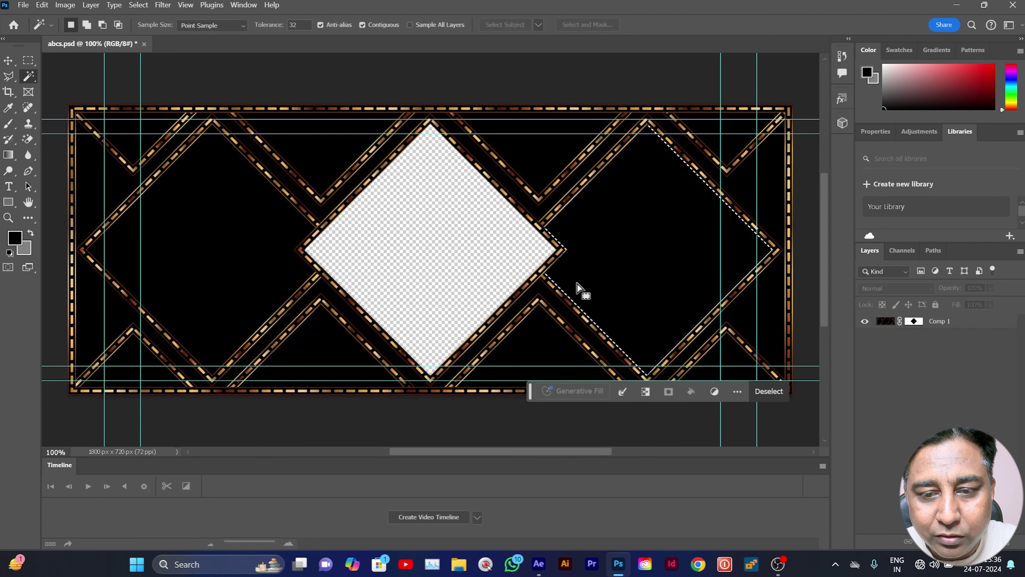
key("ctrl+d")
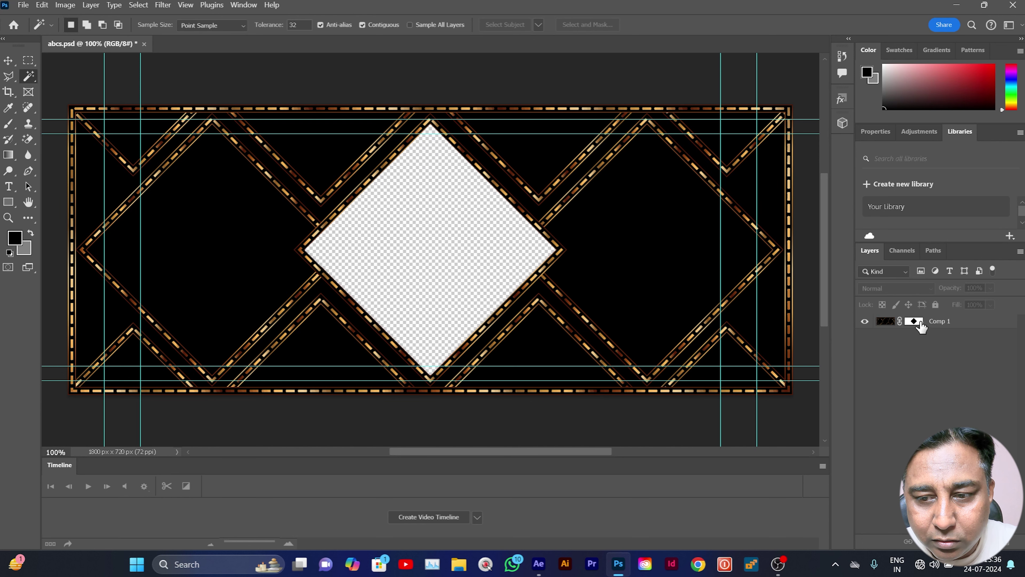
left_click(921, 326)
left_click(631, 269)
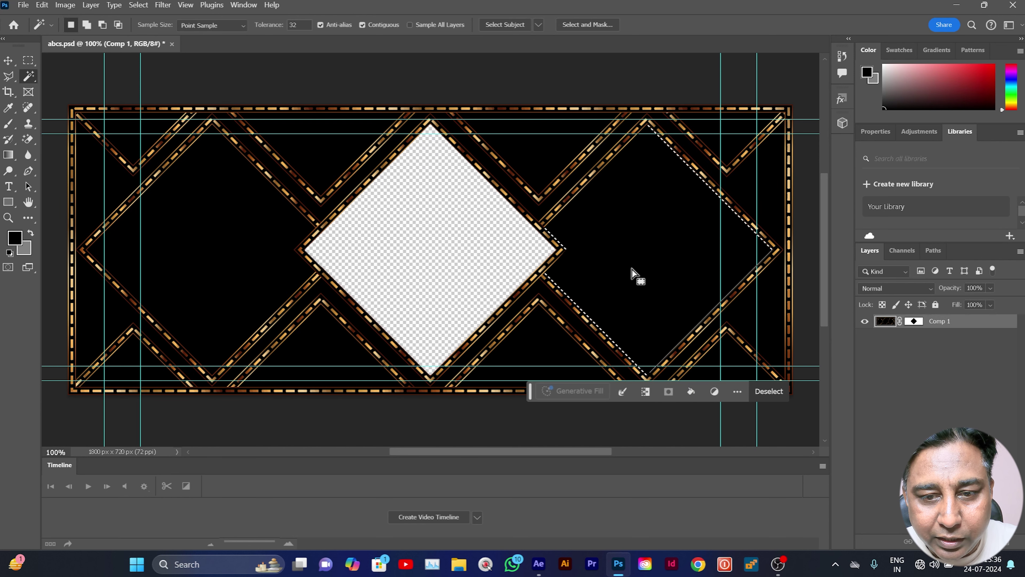
key("Delete")
left_click(200, 257)
key("Delete")
key("ctrl+shift+s")
left_click(323, 351)
Set the Save As format to PNG, keeping the file name abcs
left_click(133, 391)
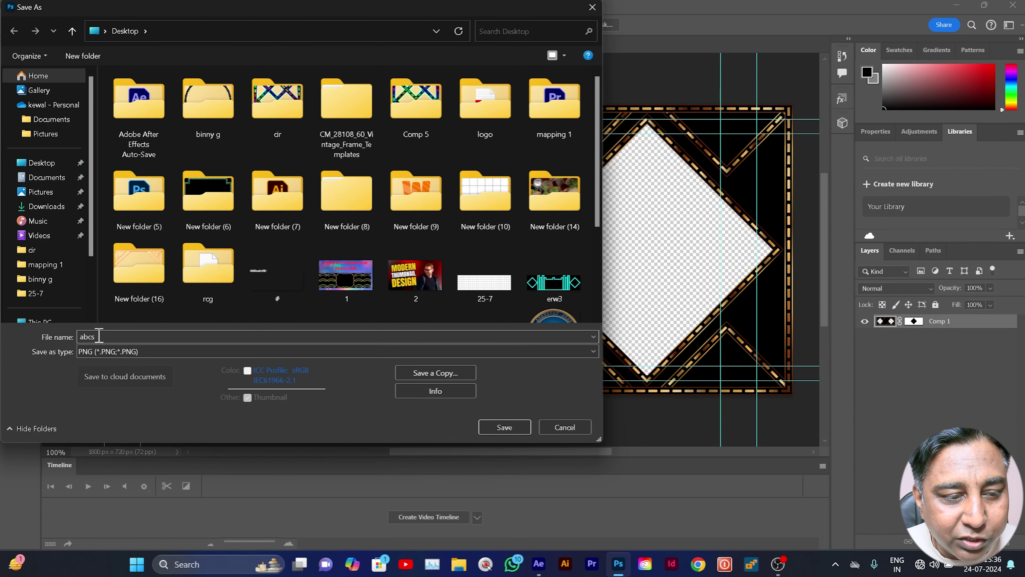
double_click(99, 336)
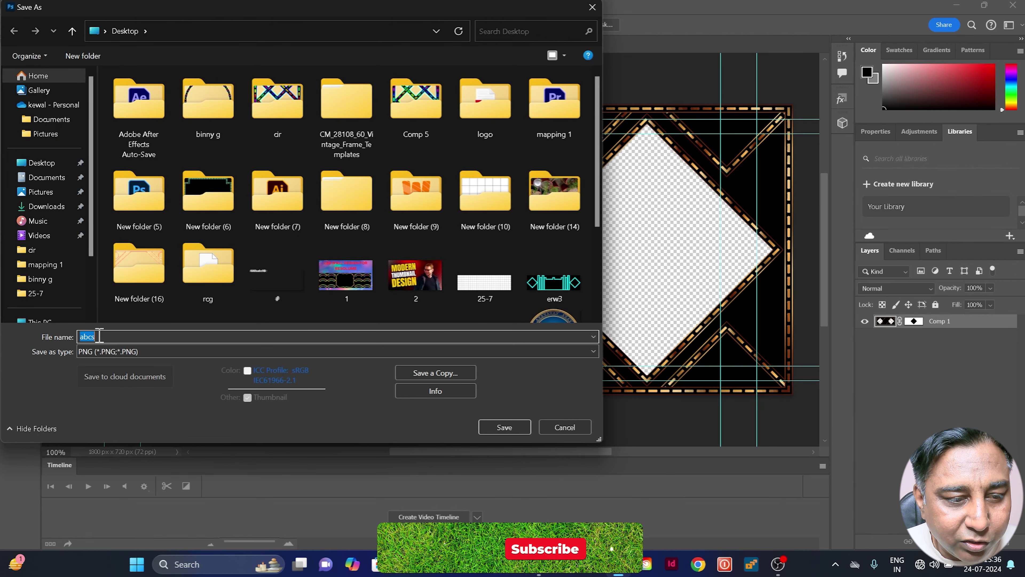
left_click(106, 338)
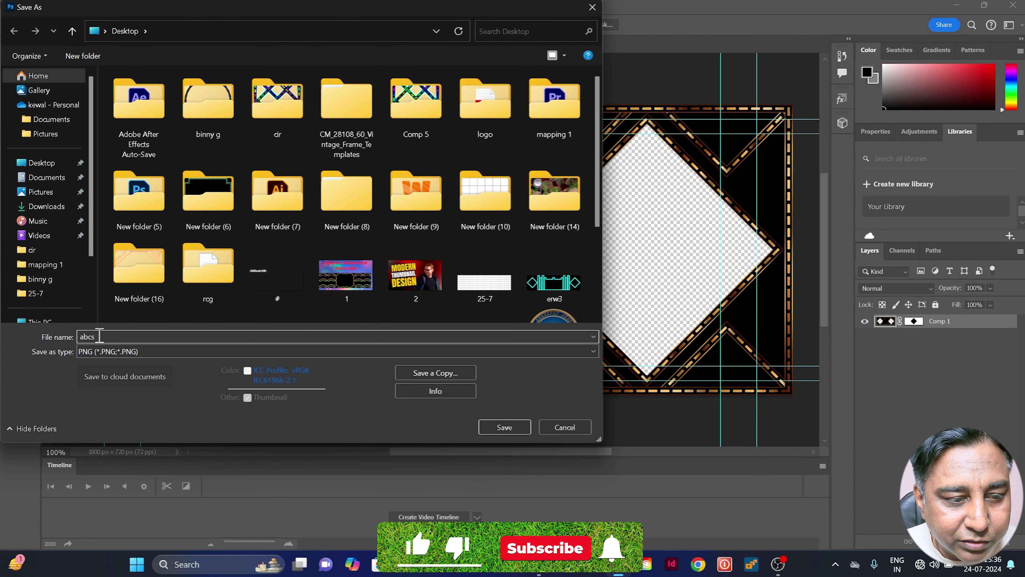